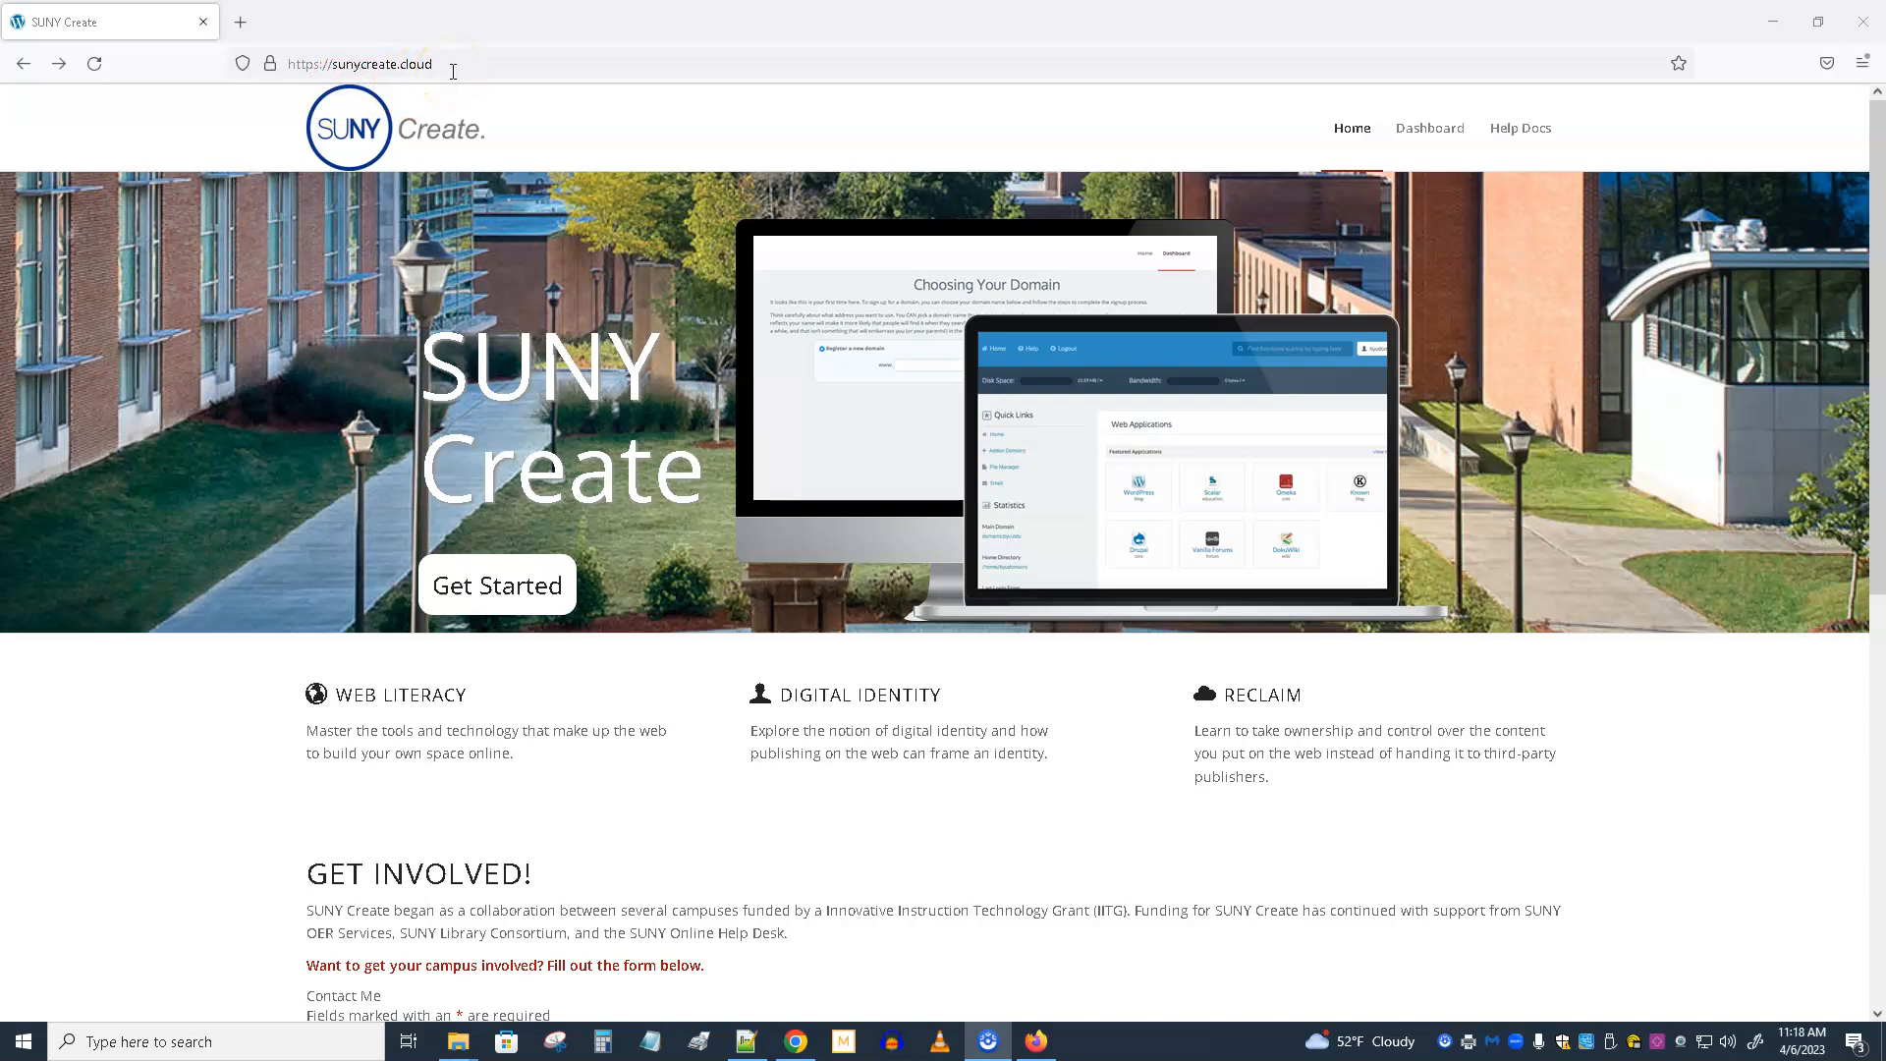
Look over the SUNY Create home page and start the sign-in process with Get Started.
{"action": "left_click", "coordinate": [453, 70]}
{"action": "left_click", "coordinate": [110, 134]}
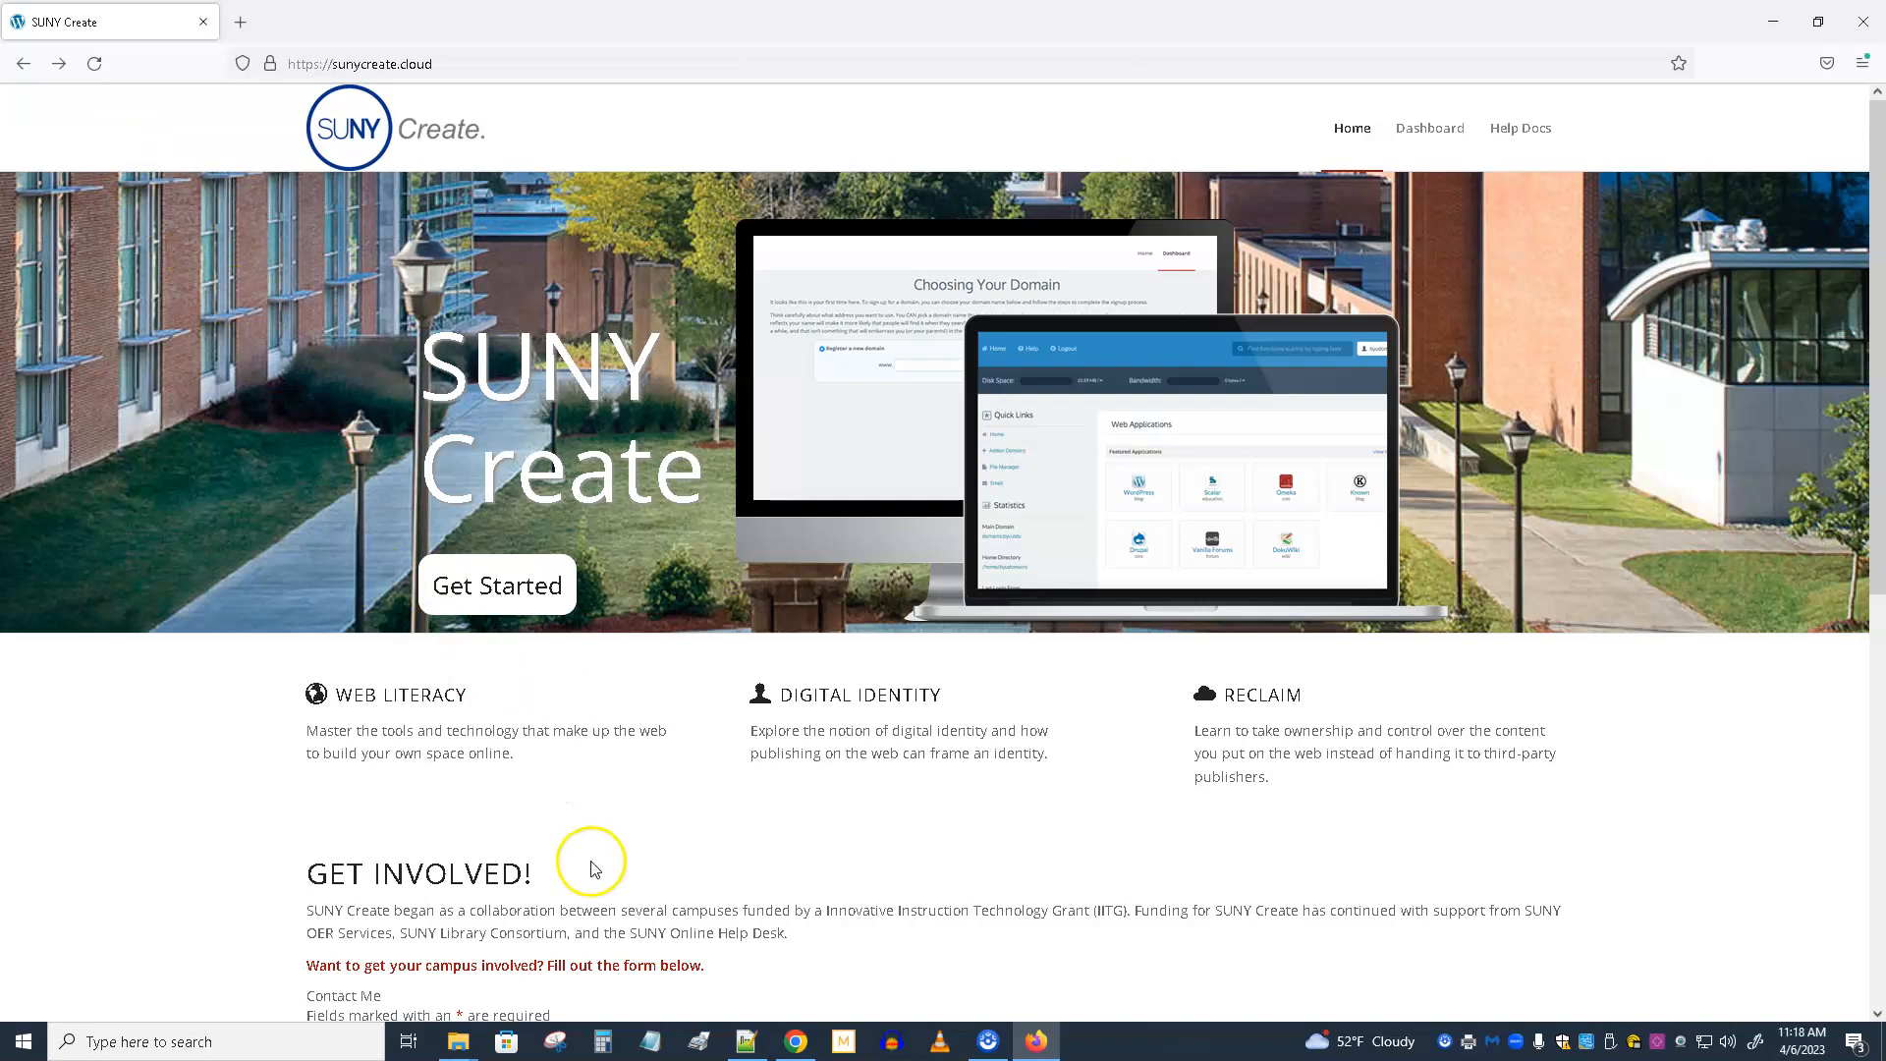
{"action": "scroll", "coordinate": [583, 729], "scroll_direction": "down", "scroll_amount": 6}
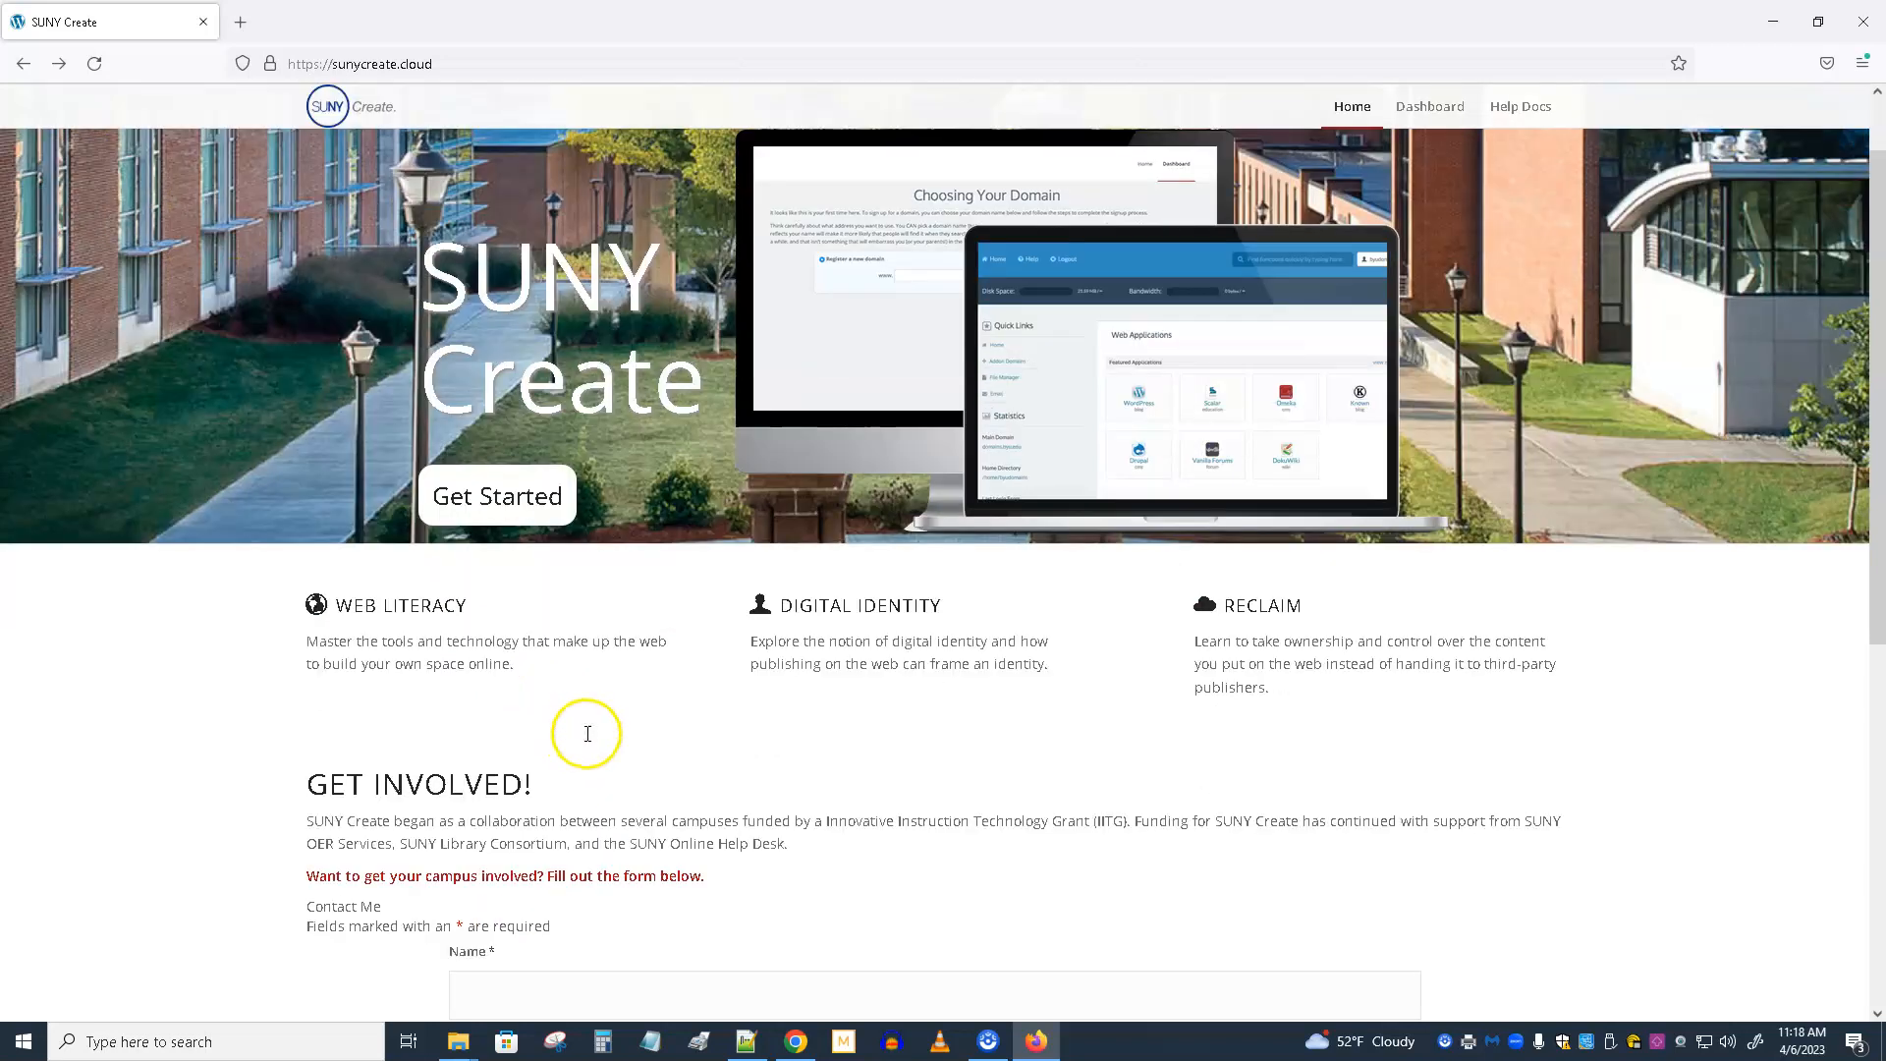
{"action": "scroll", "coordinate": [588, 734], "scroll_direction": "up", "scroll_amount": 6}
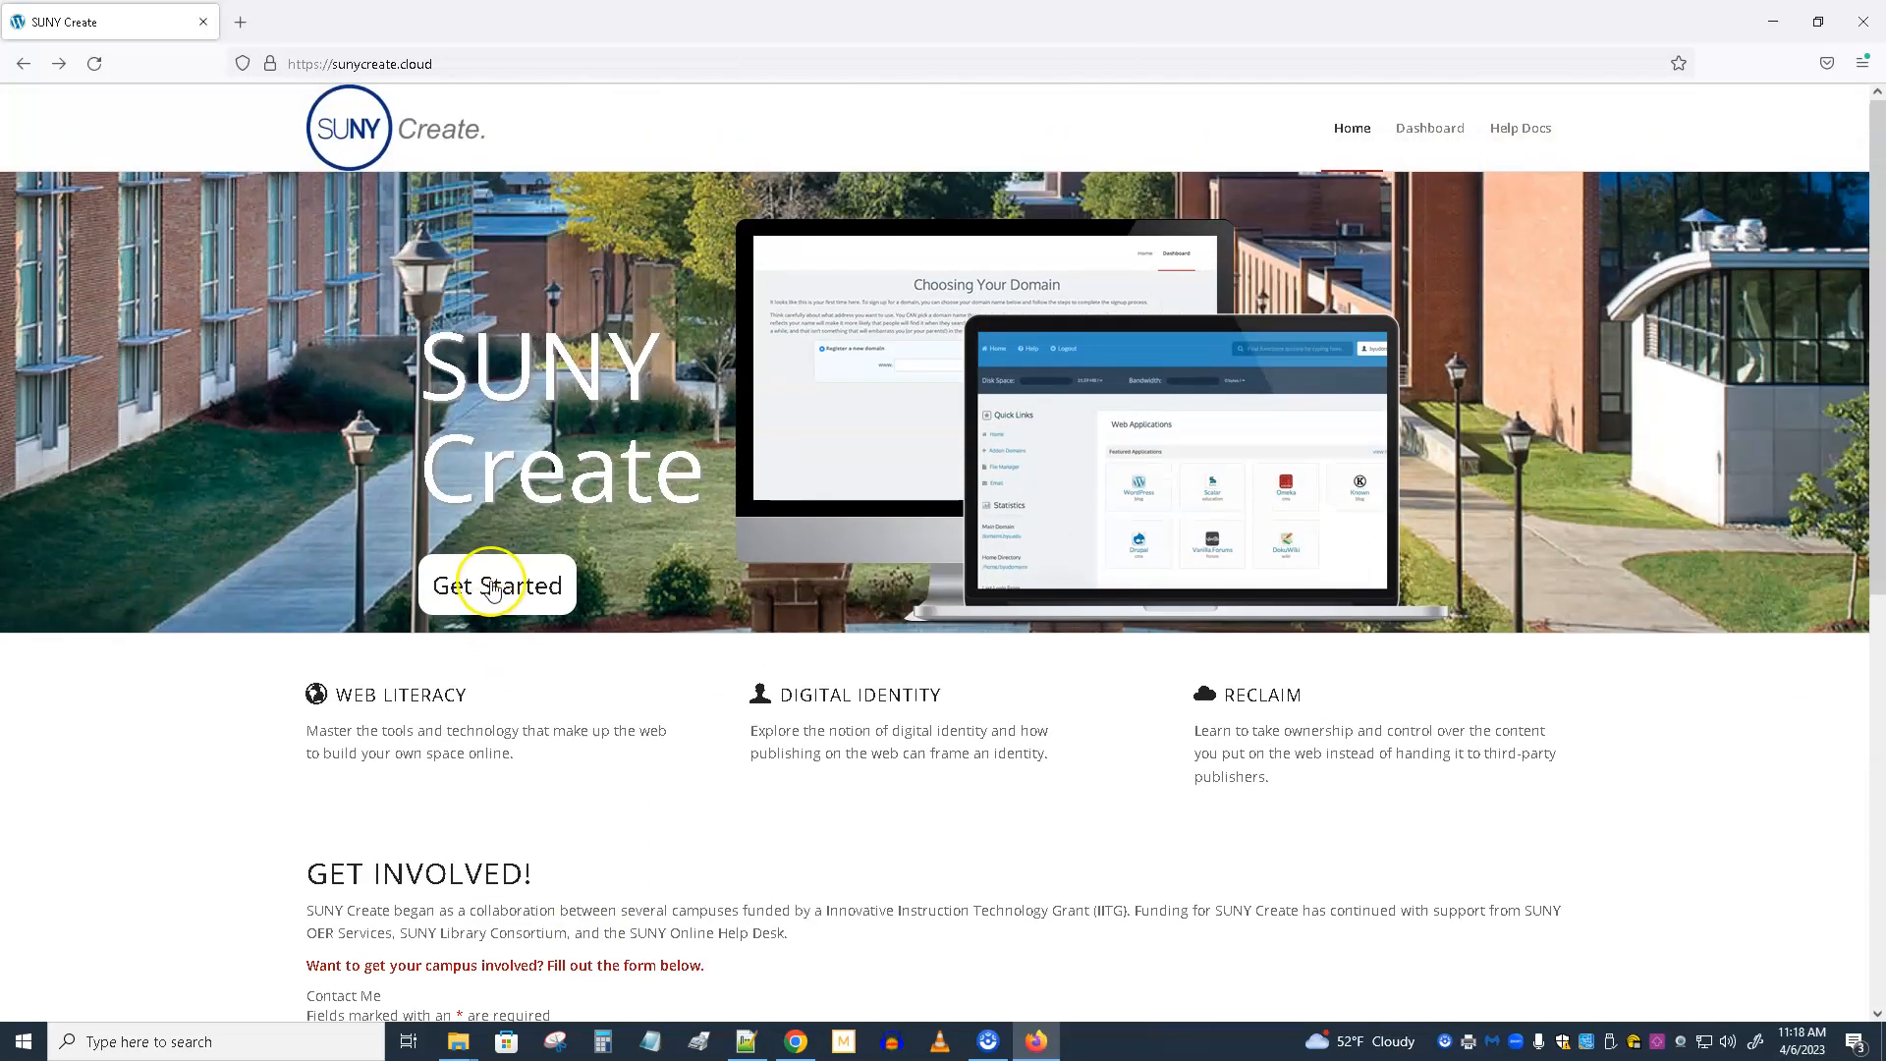
{"action": "left_click", "coordinate": [494, 587]}
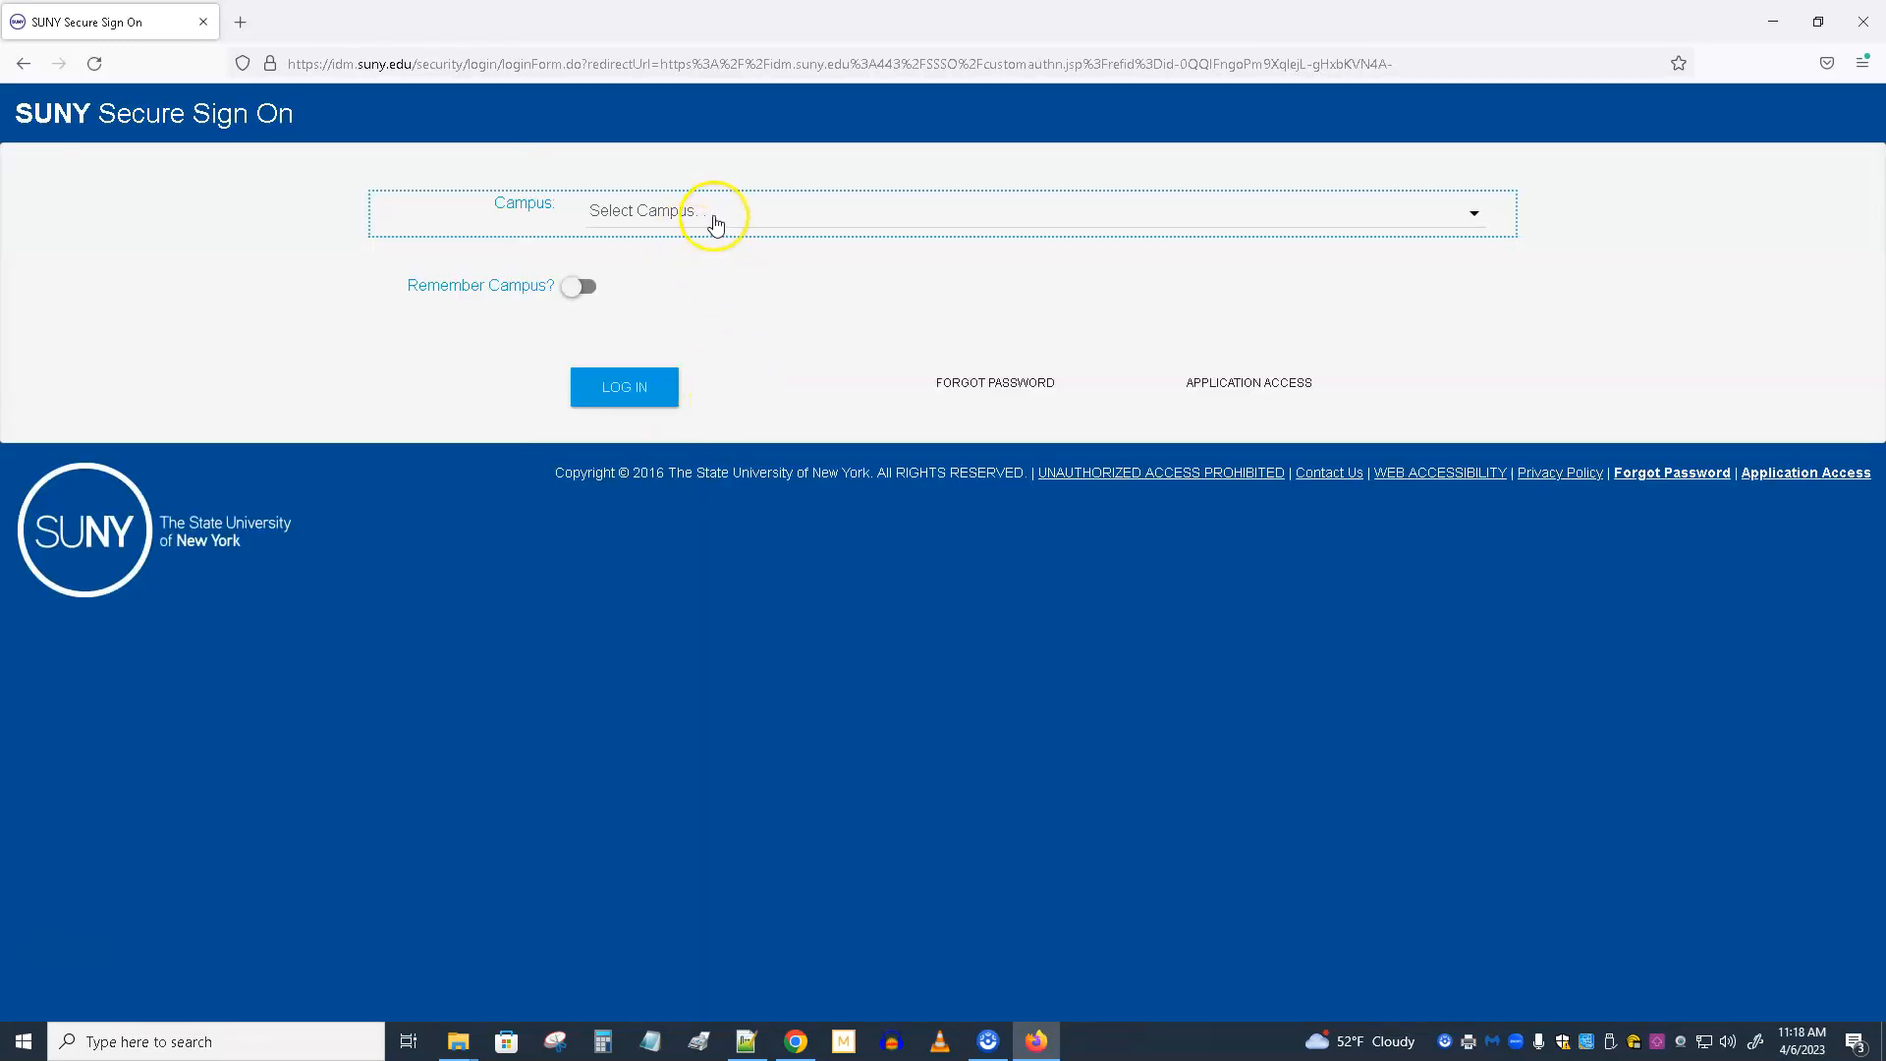
Choose Plattsburgh as the campus, turn on Remember Campus and continue to the campus login.
{"action": "left_click", "coordinate": [714, 223]}
{"action": "scroll", "coordinate": [716, 619], "scroll_direction": "down", "scroll_amount": 5}
{"action": "scroll", "coordinate": [676, 696], "scroll_direction": "down", "scroll_amount": 6}
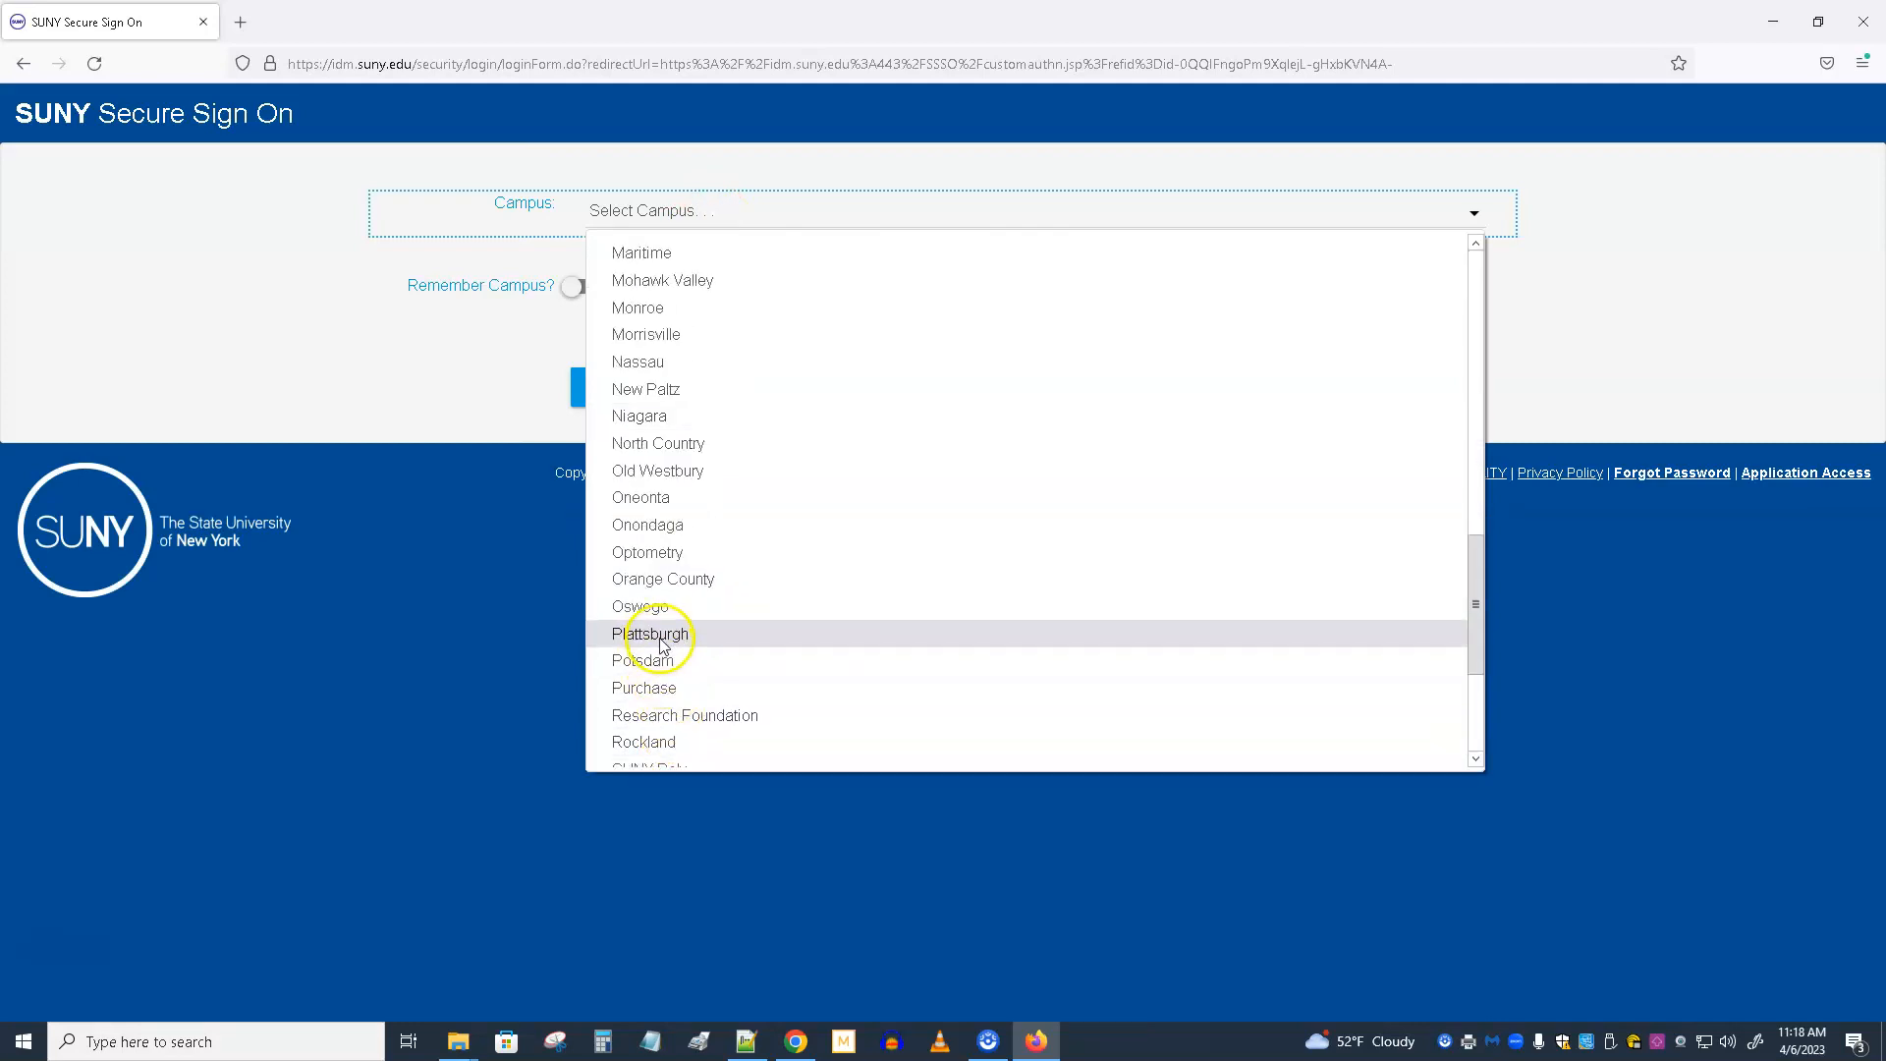
{"action": "left_click", "coordinate": [653, 633]}
{"action": "left_click", "coordinate": [592, 291]}
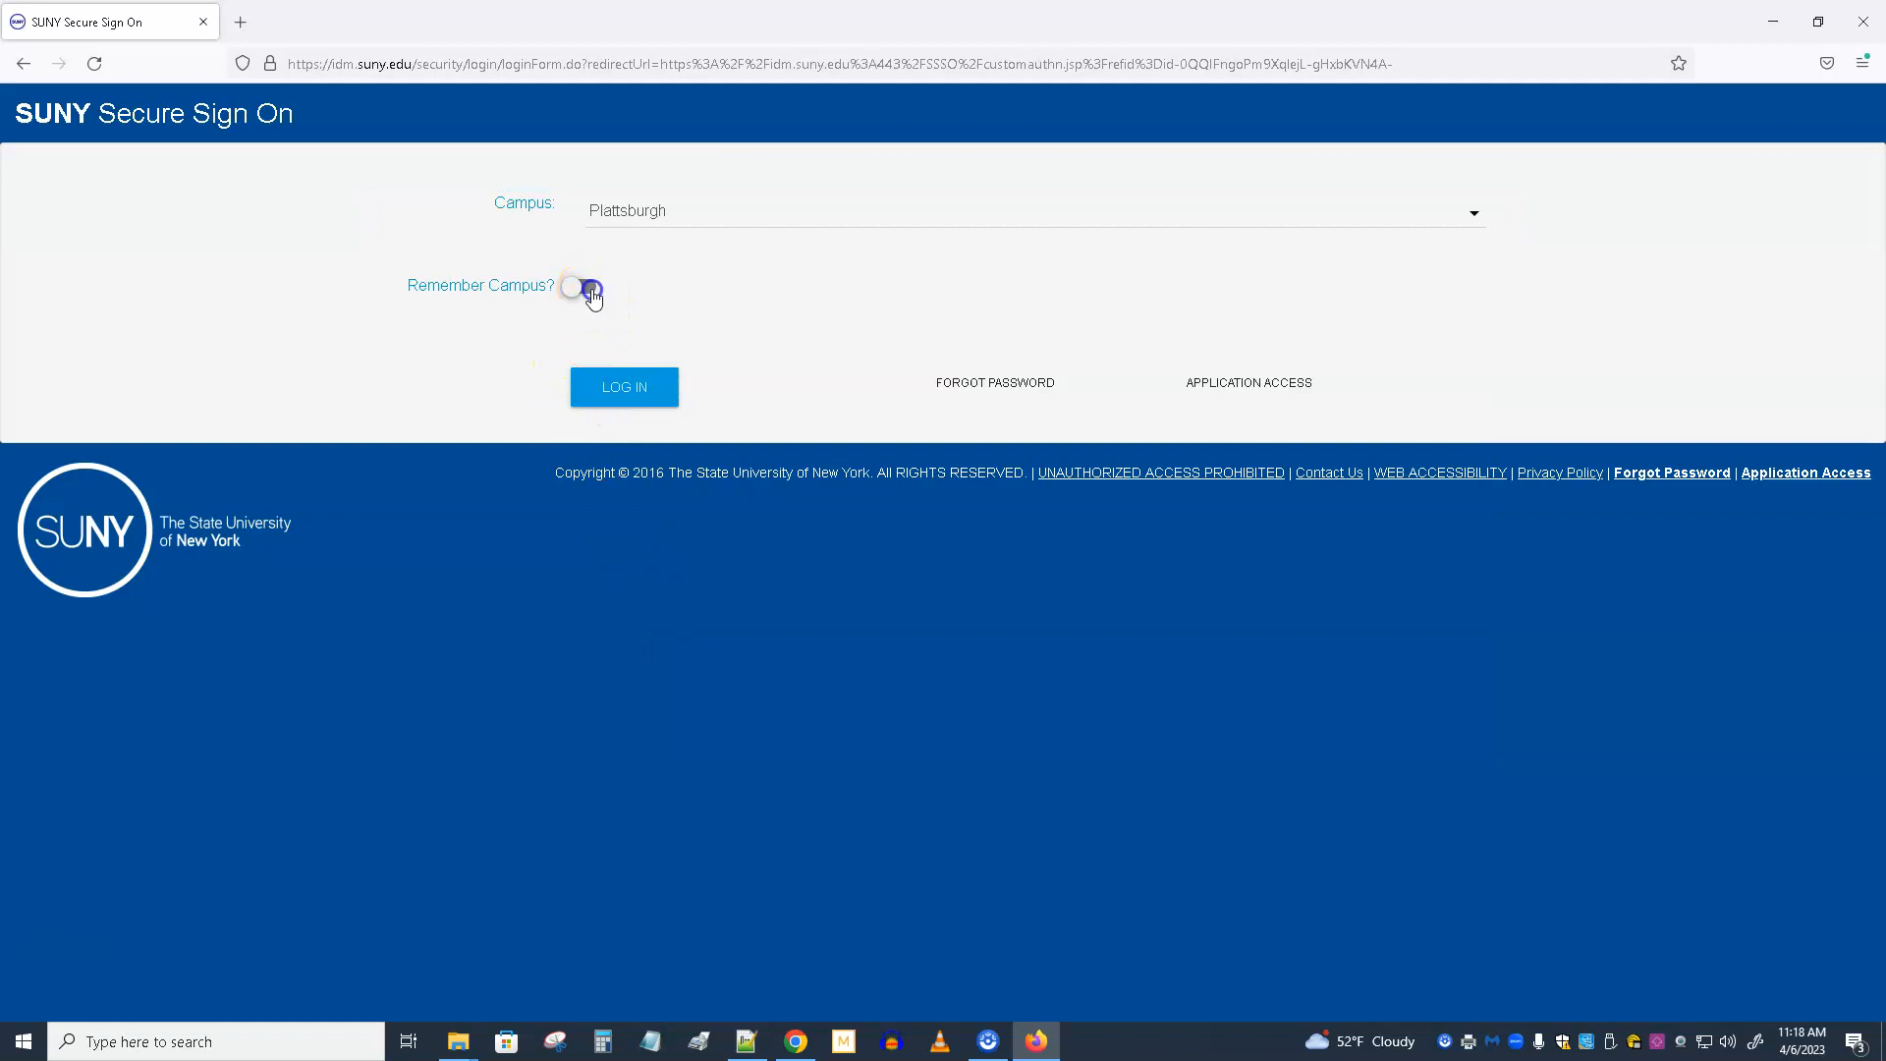
{"action": "left_click", "coordinate": [624, 387]}
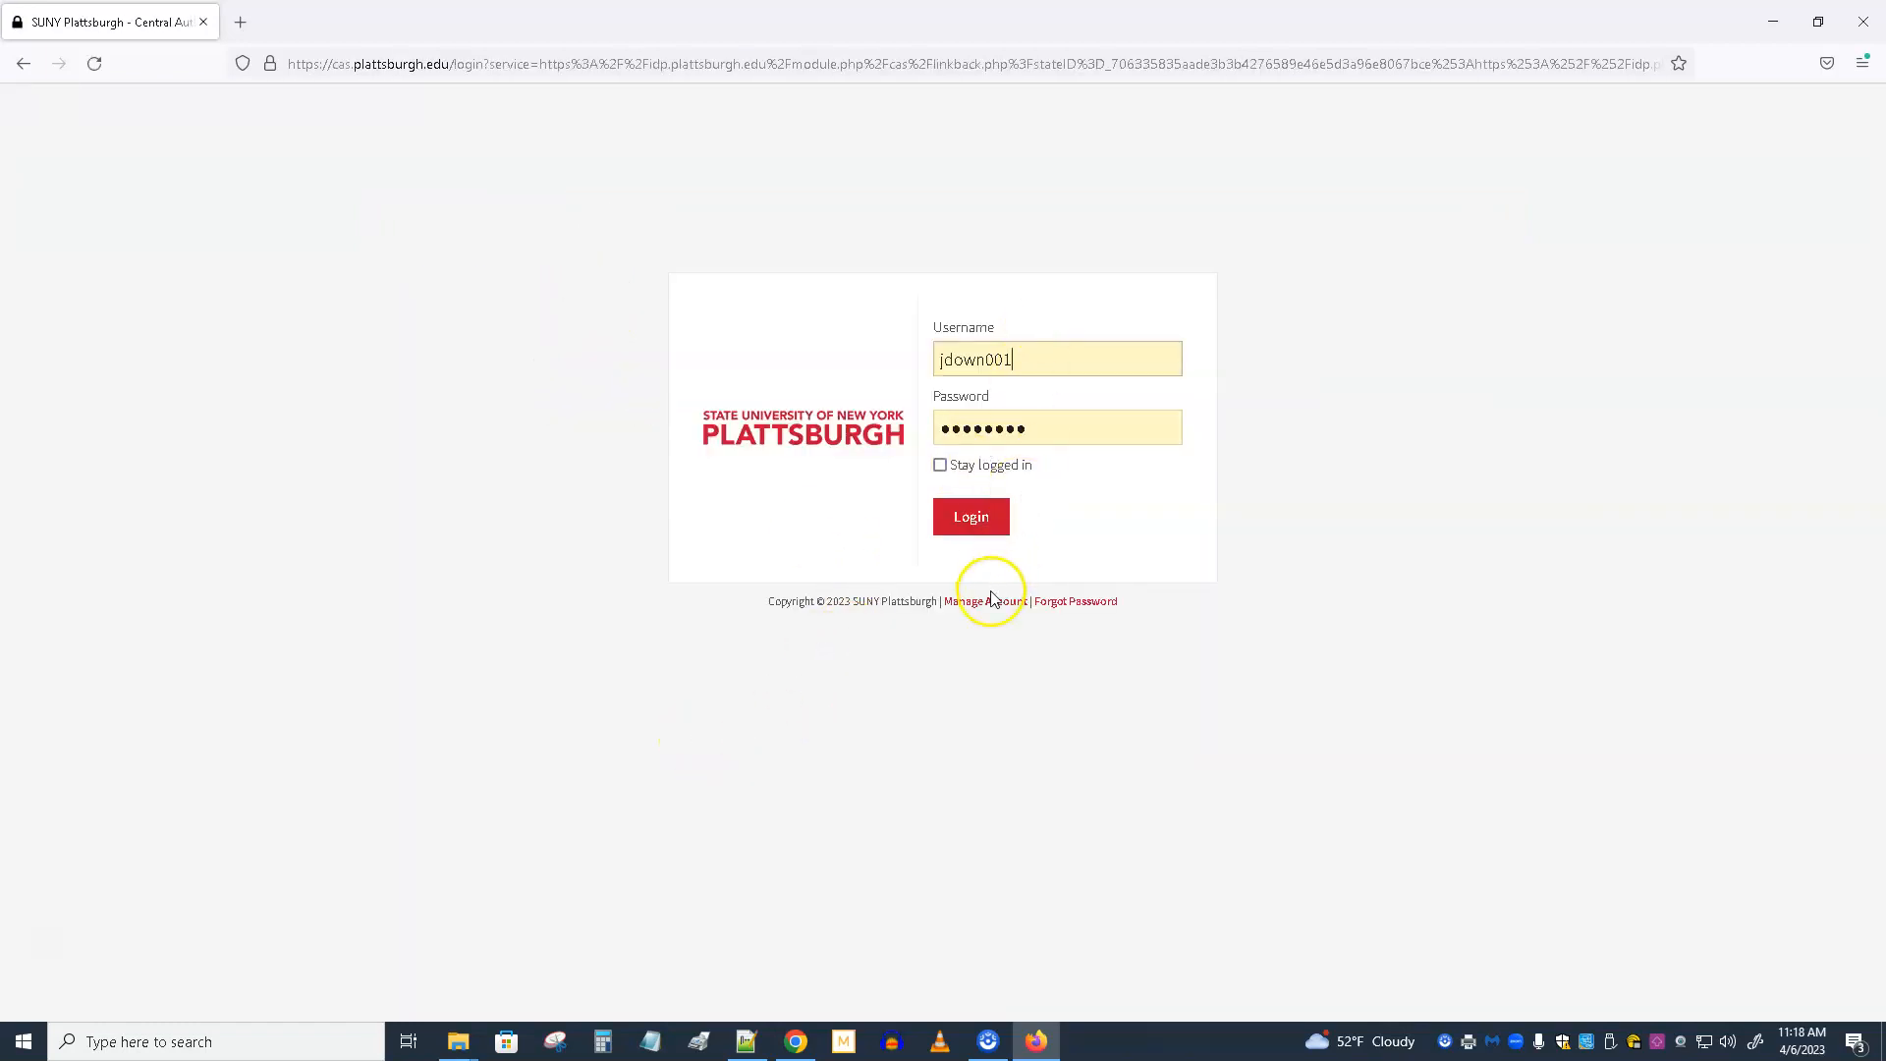
Log in to the Plattsburgh account with the prefilled credentials and Stay logged in selected, then trust this browser.
{"action": "left_click", "coordinate": [940, 468]}
{"action": "left_click", "coordinate": [986, 527]}
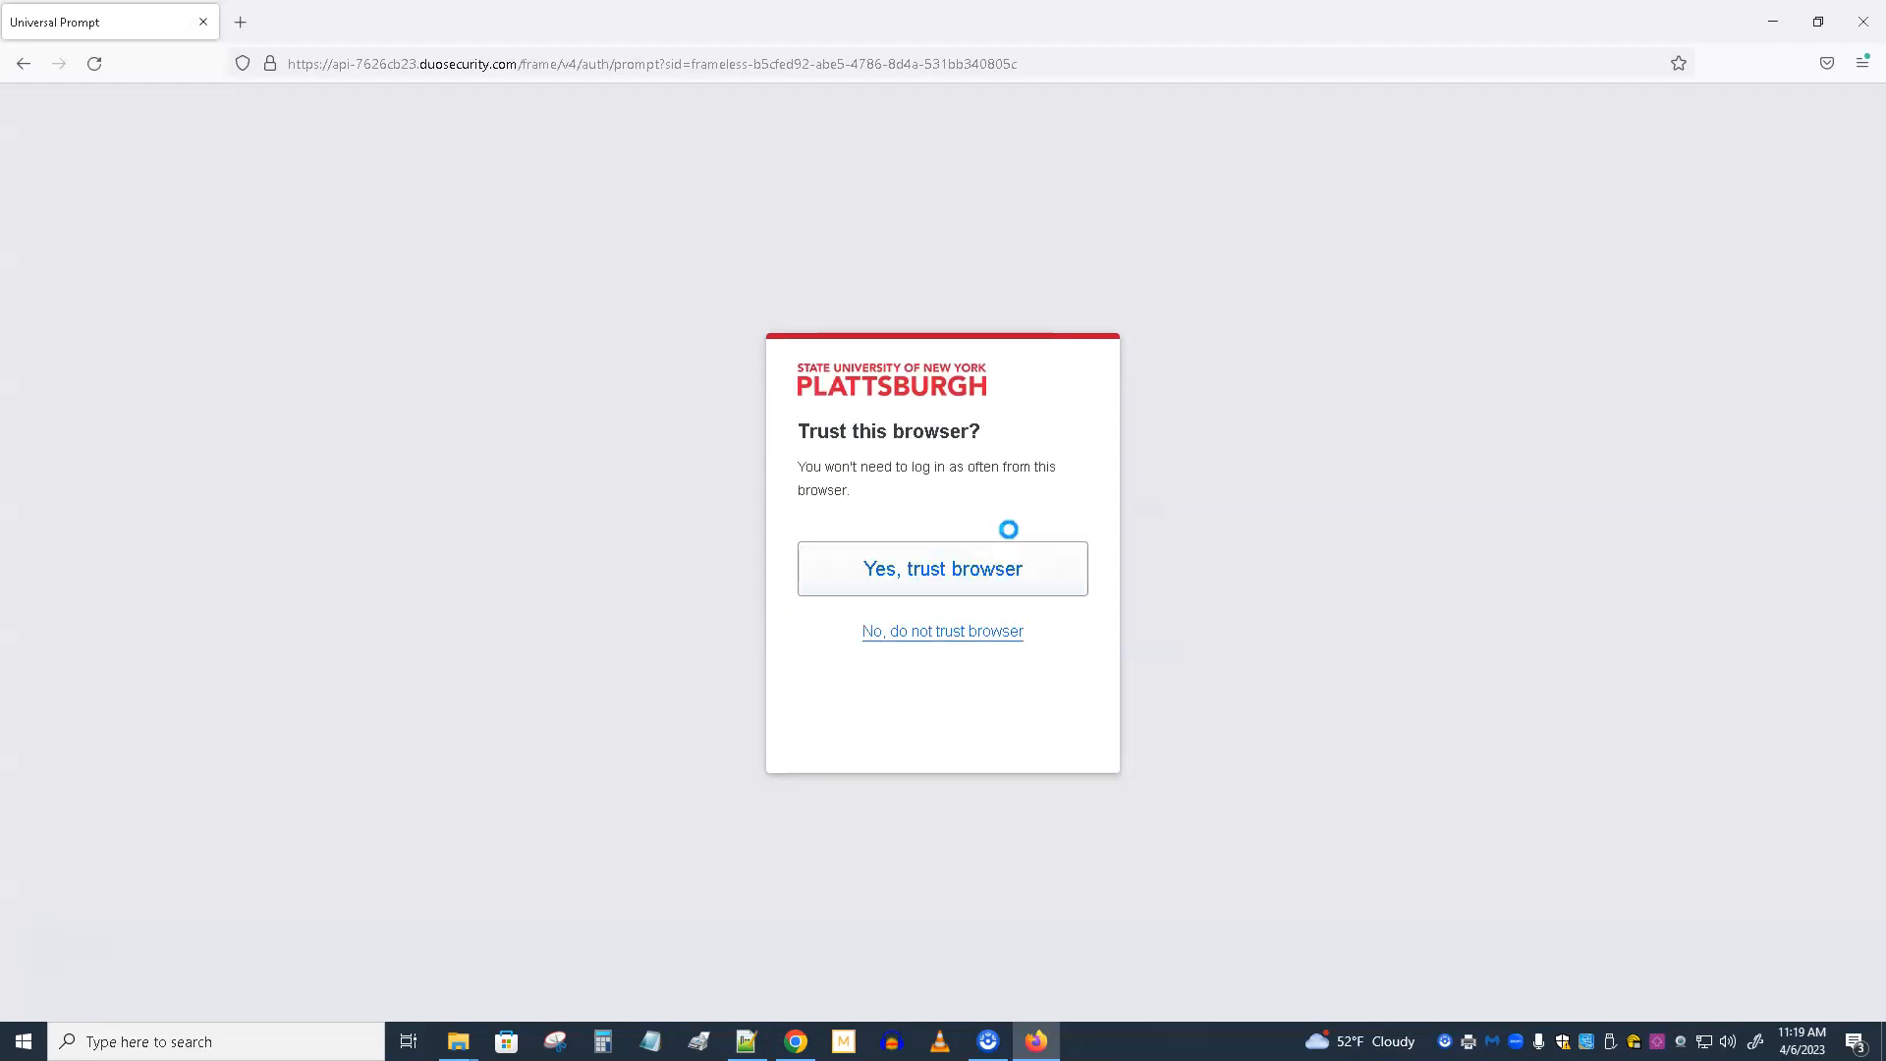
{"action": "left_click", "coordinate": [967, 573]}
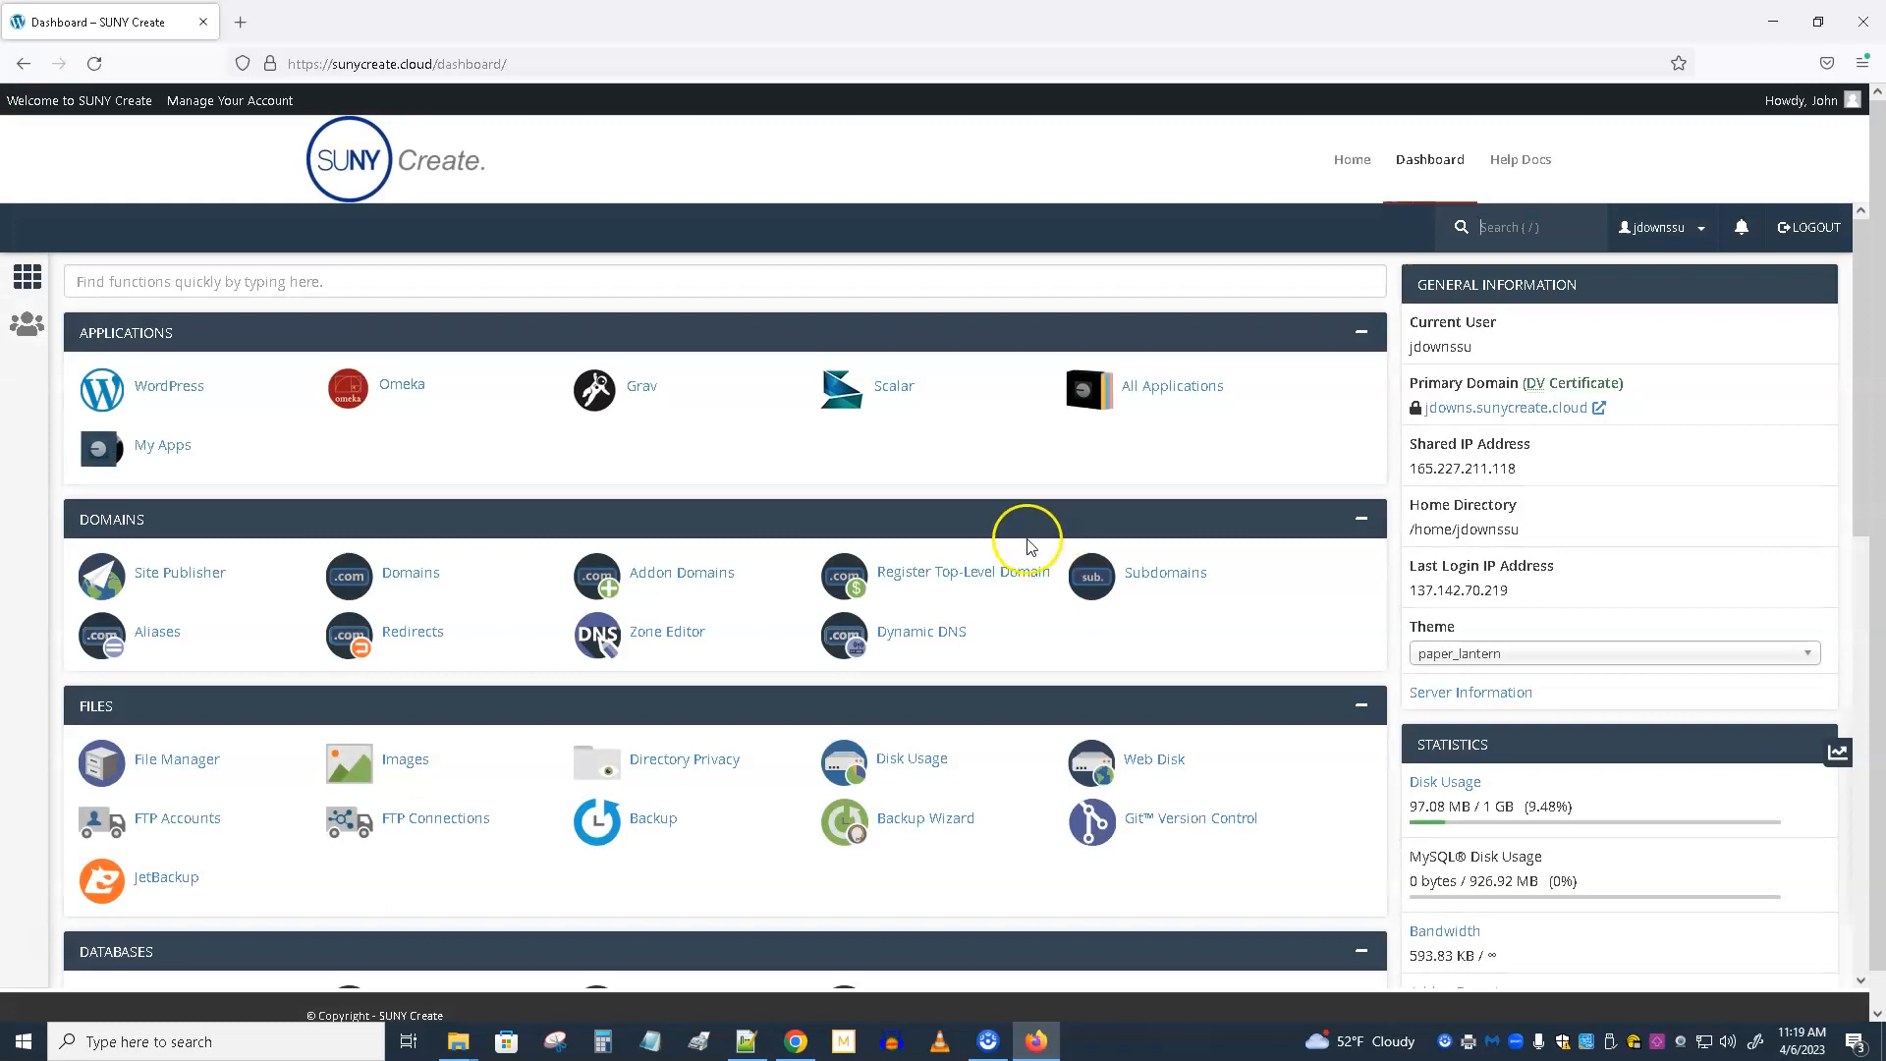
Switch to Chrome and open the SUNY Create Help Docs to read the advice on choosing a domain name.
{"action": "left_click", "coordinate": [801, 1052]}
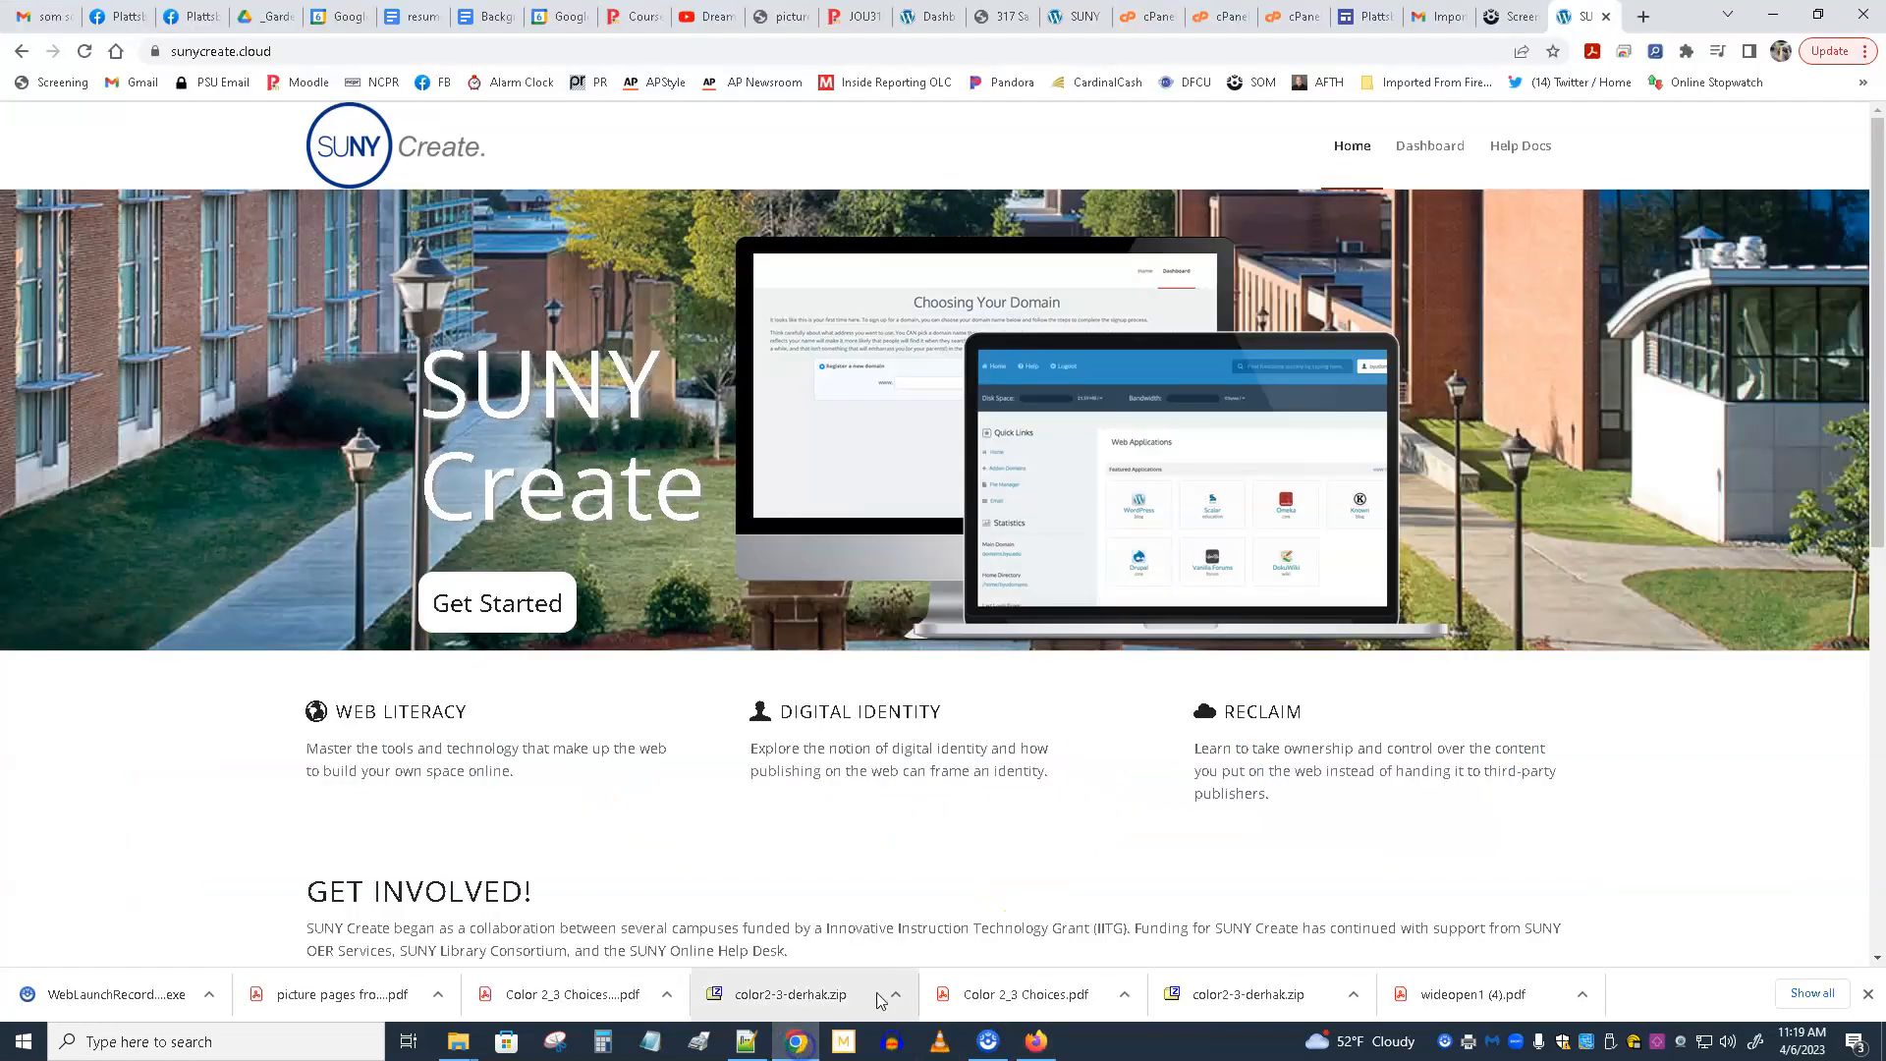
{"action": "left_click", "coordinate": [1519, 149]}
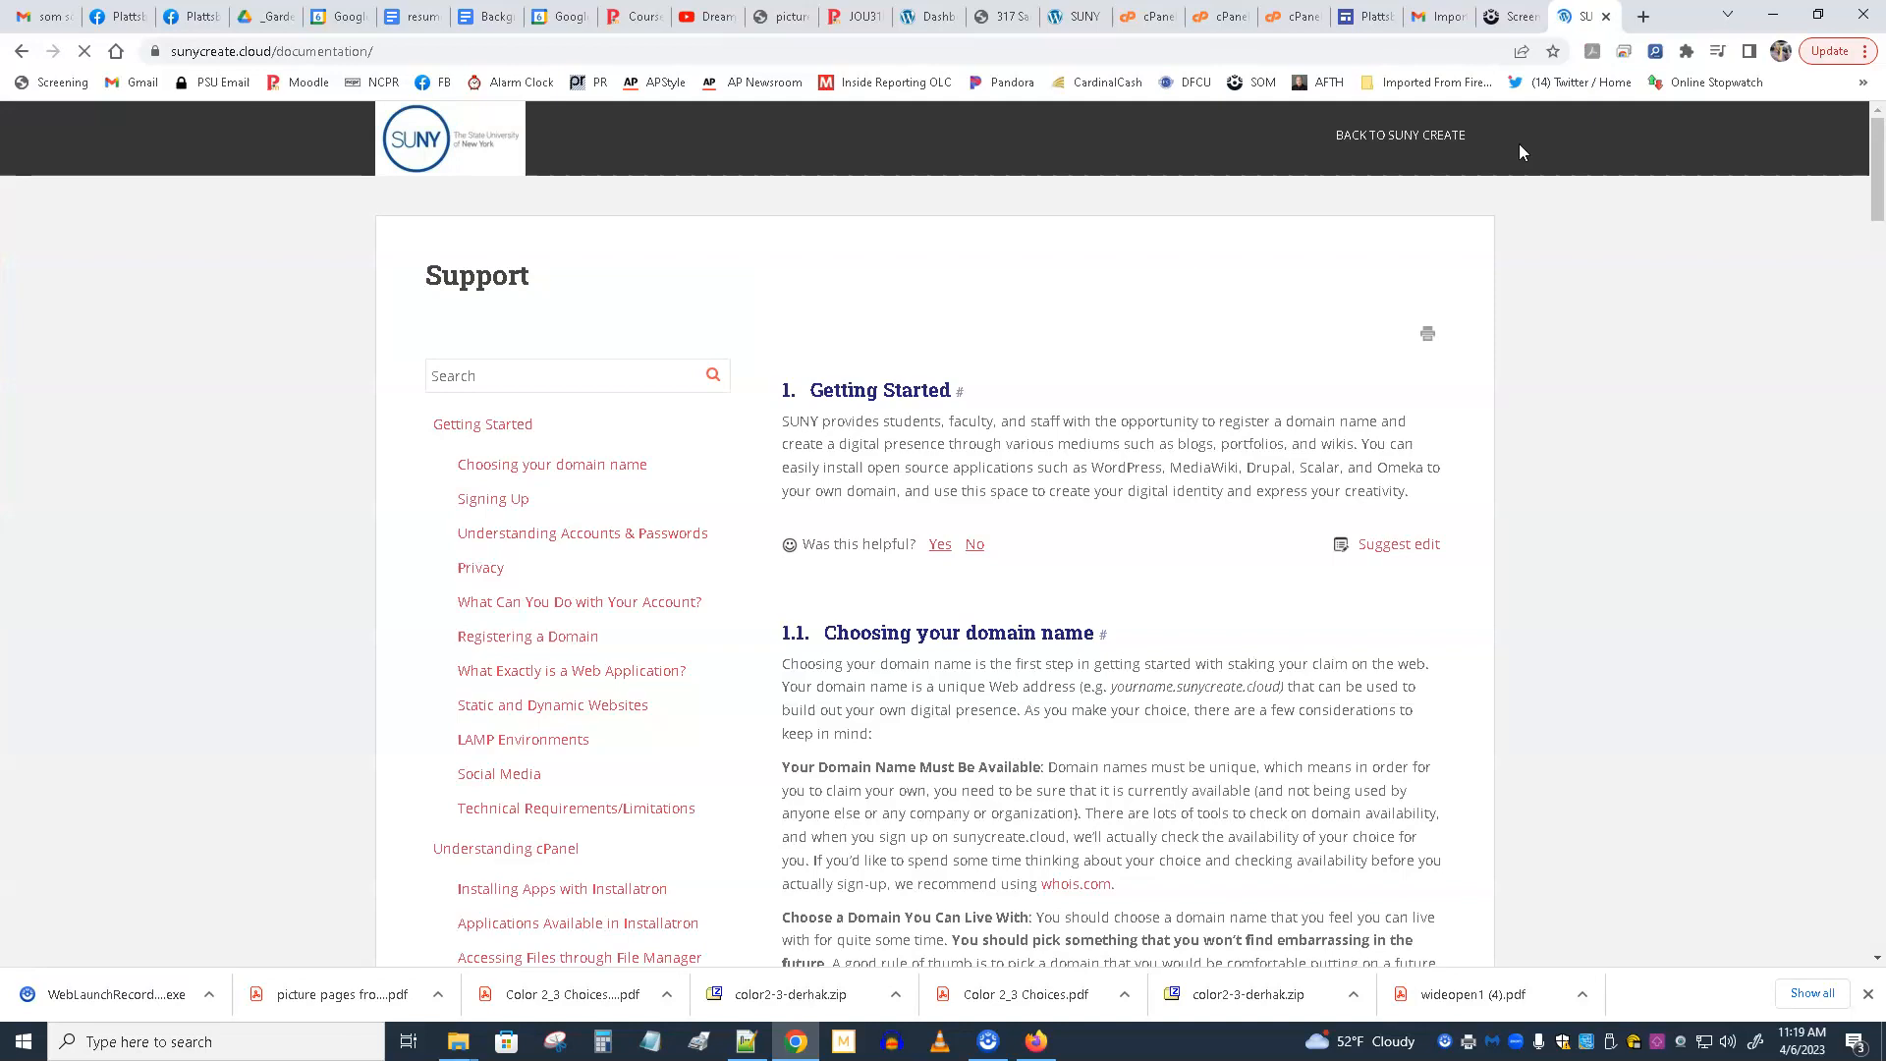
{"action": "scroll", "coordinate": [1061, 492], "scroll_direction": "down", "scroll_amount": 2}
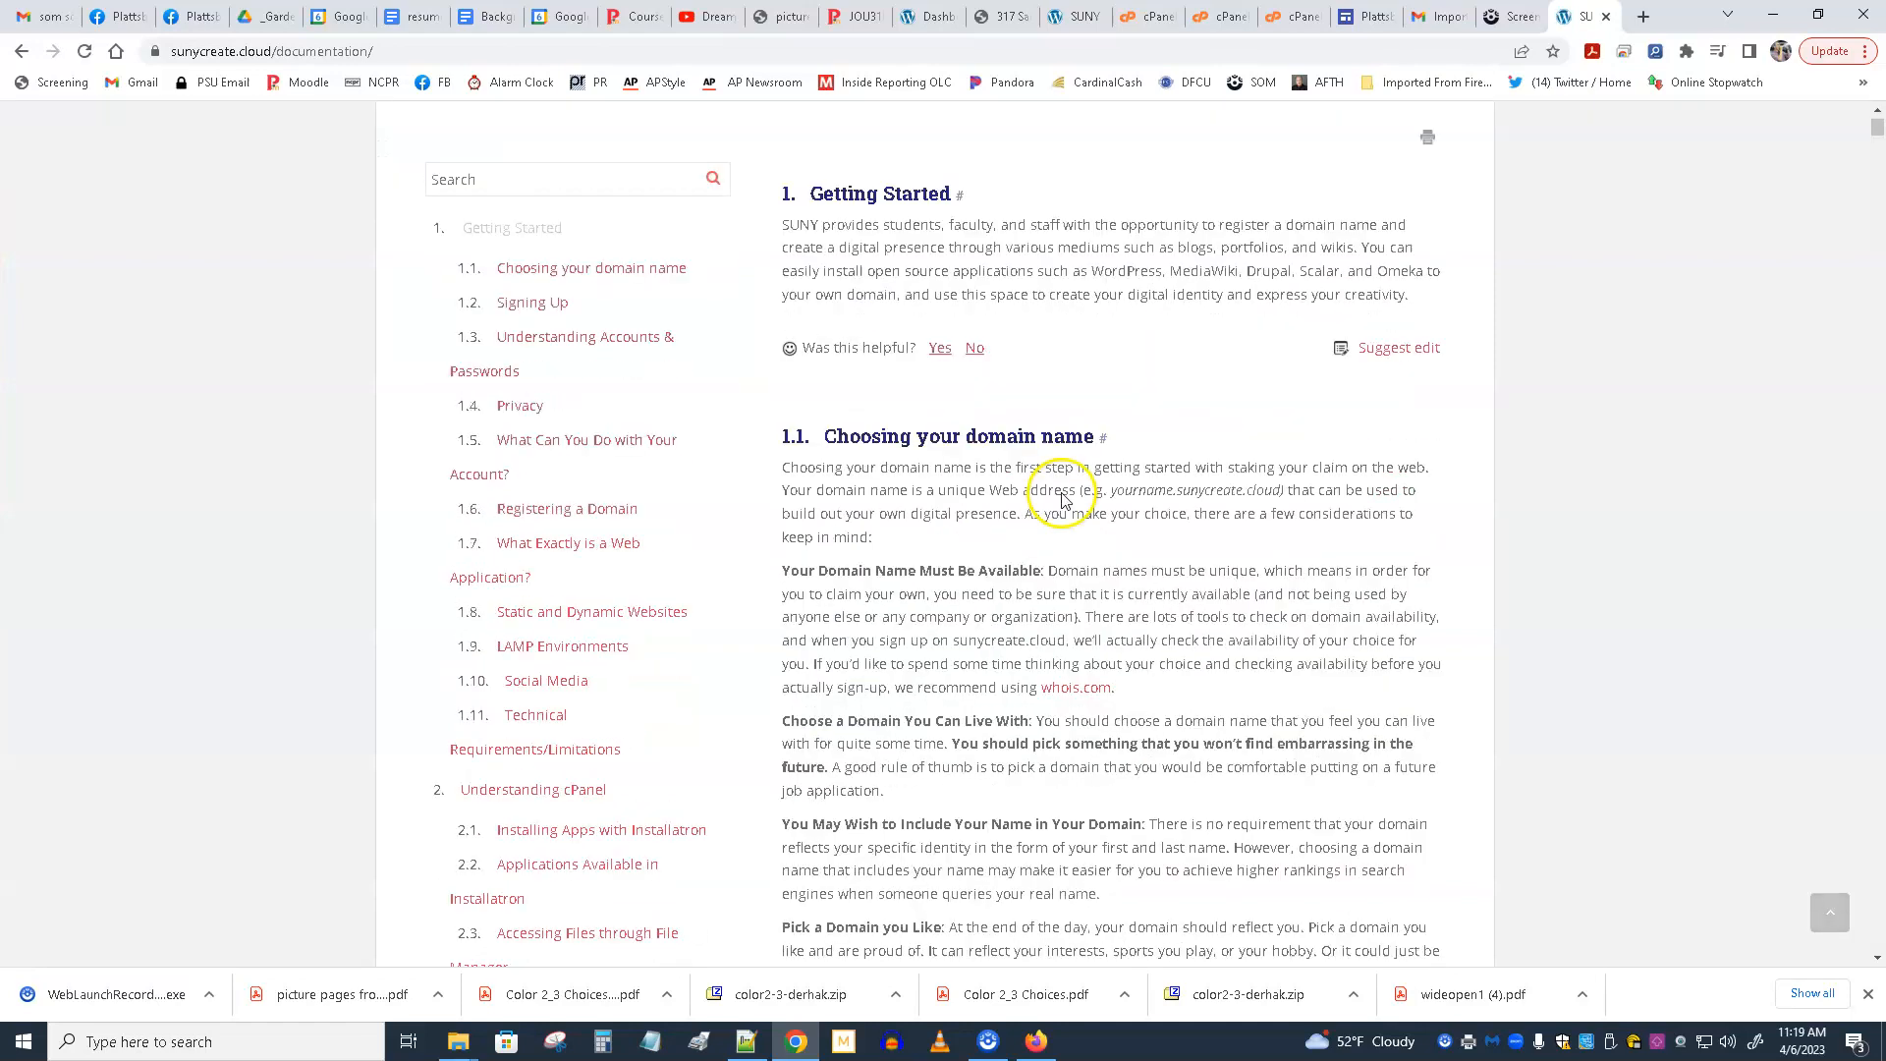
{"action": "scroll", "coordinate": [1061, 491], "scroll_direction": "down", "scroll_amount": 2}
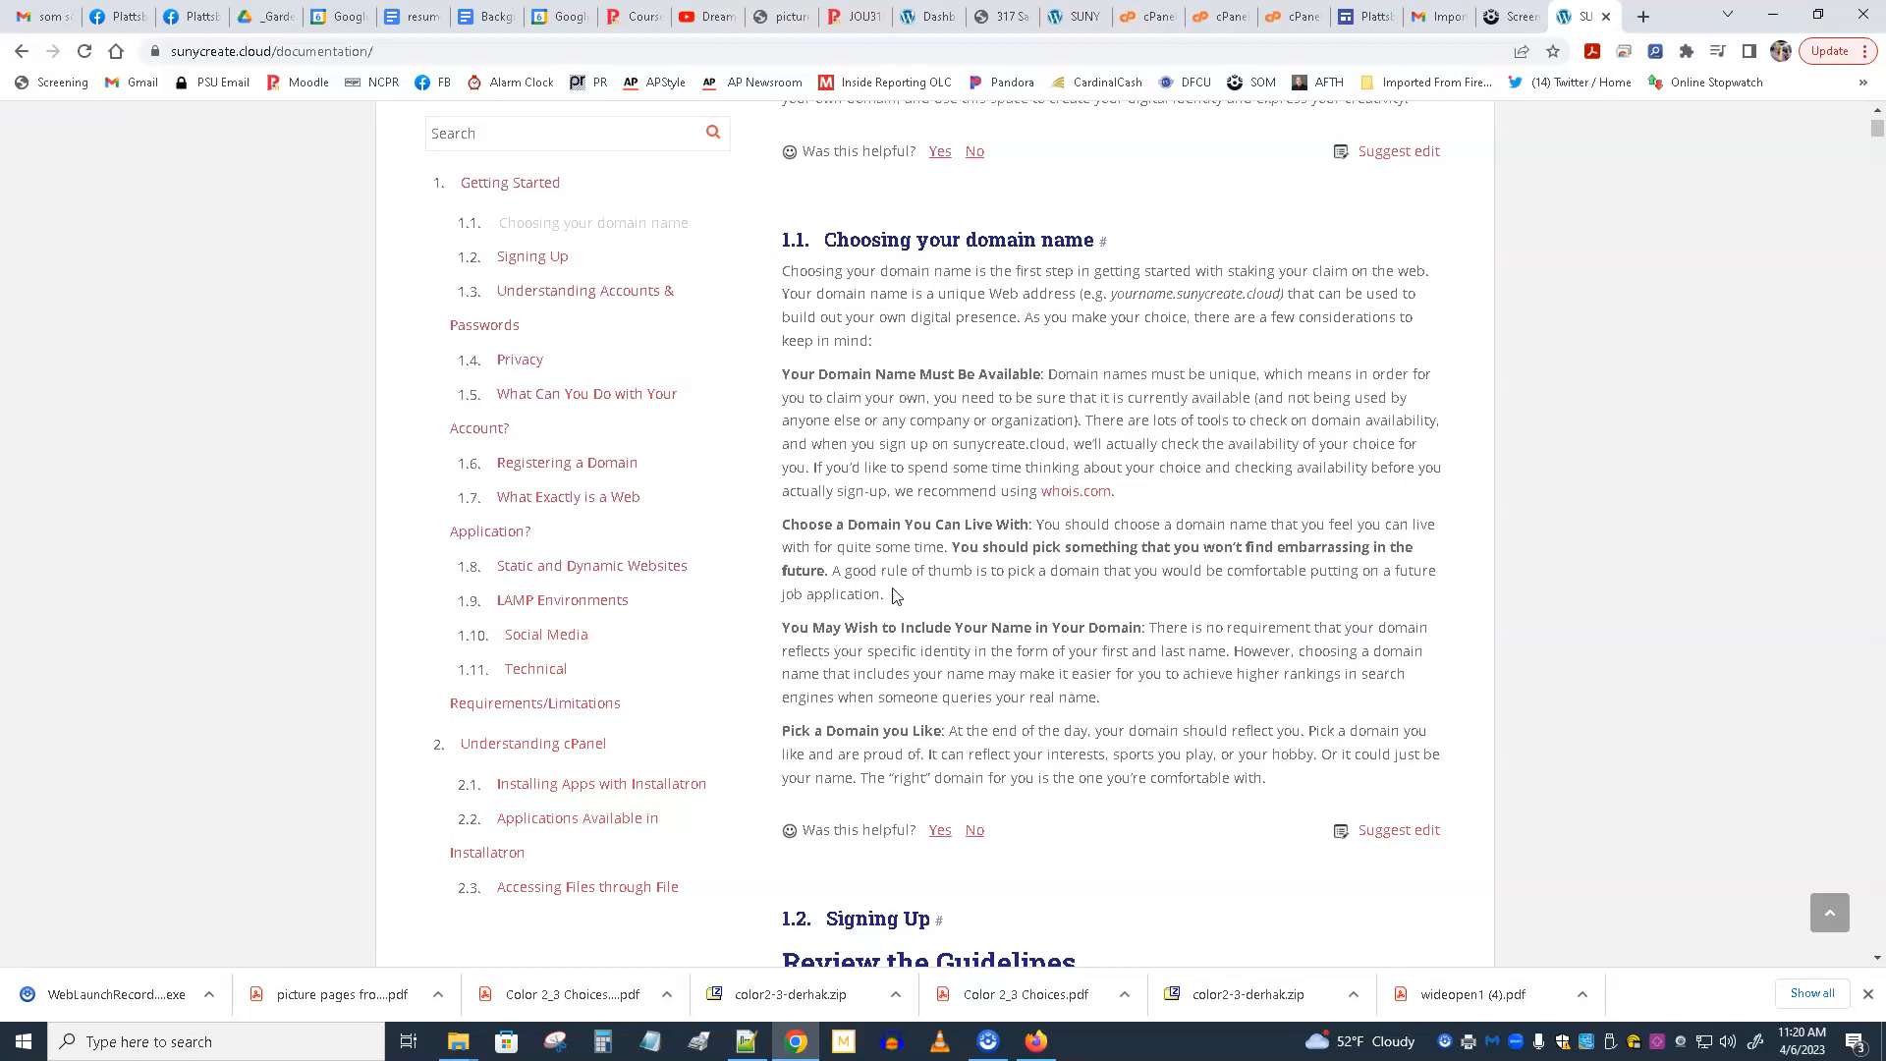
Examine the Signing Up guide, covering the sign-up process and the free subdomain option.
{"action": "scroll", "coordinate": [1064, 569], "scroll_direction": "down", "scroll_amount": 7}
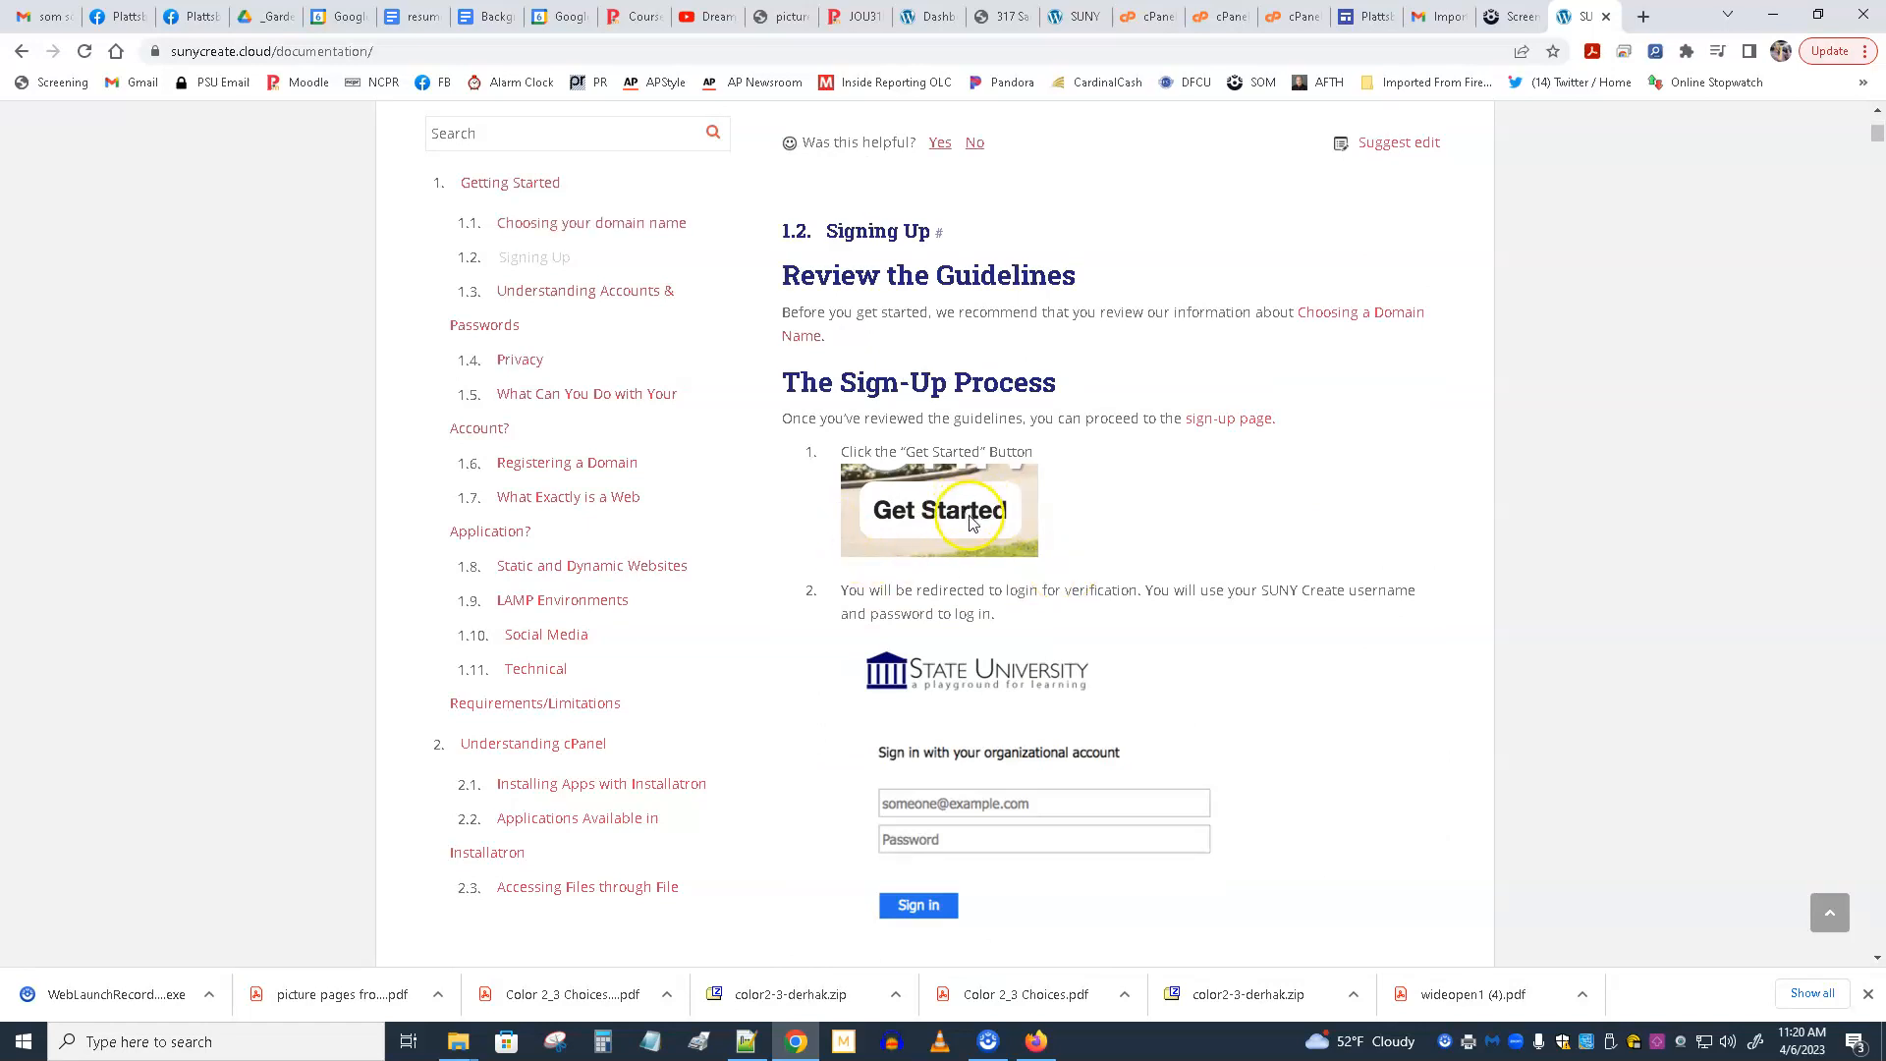
{"action": "scroll", "coordinate": [982, 627], "scroll_direction": "down", "scroll_amount": 3}
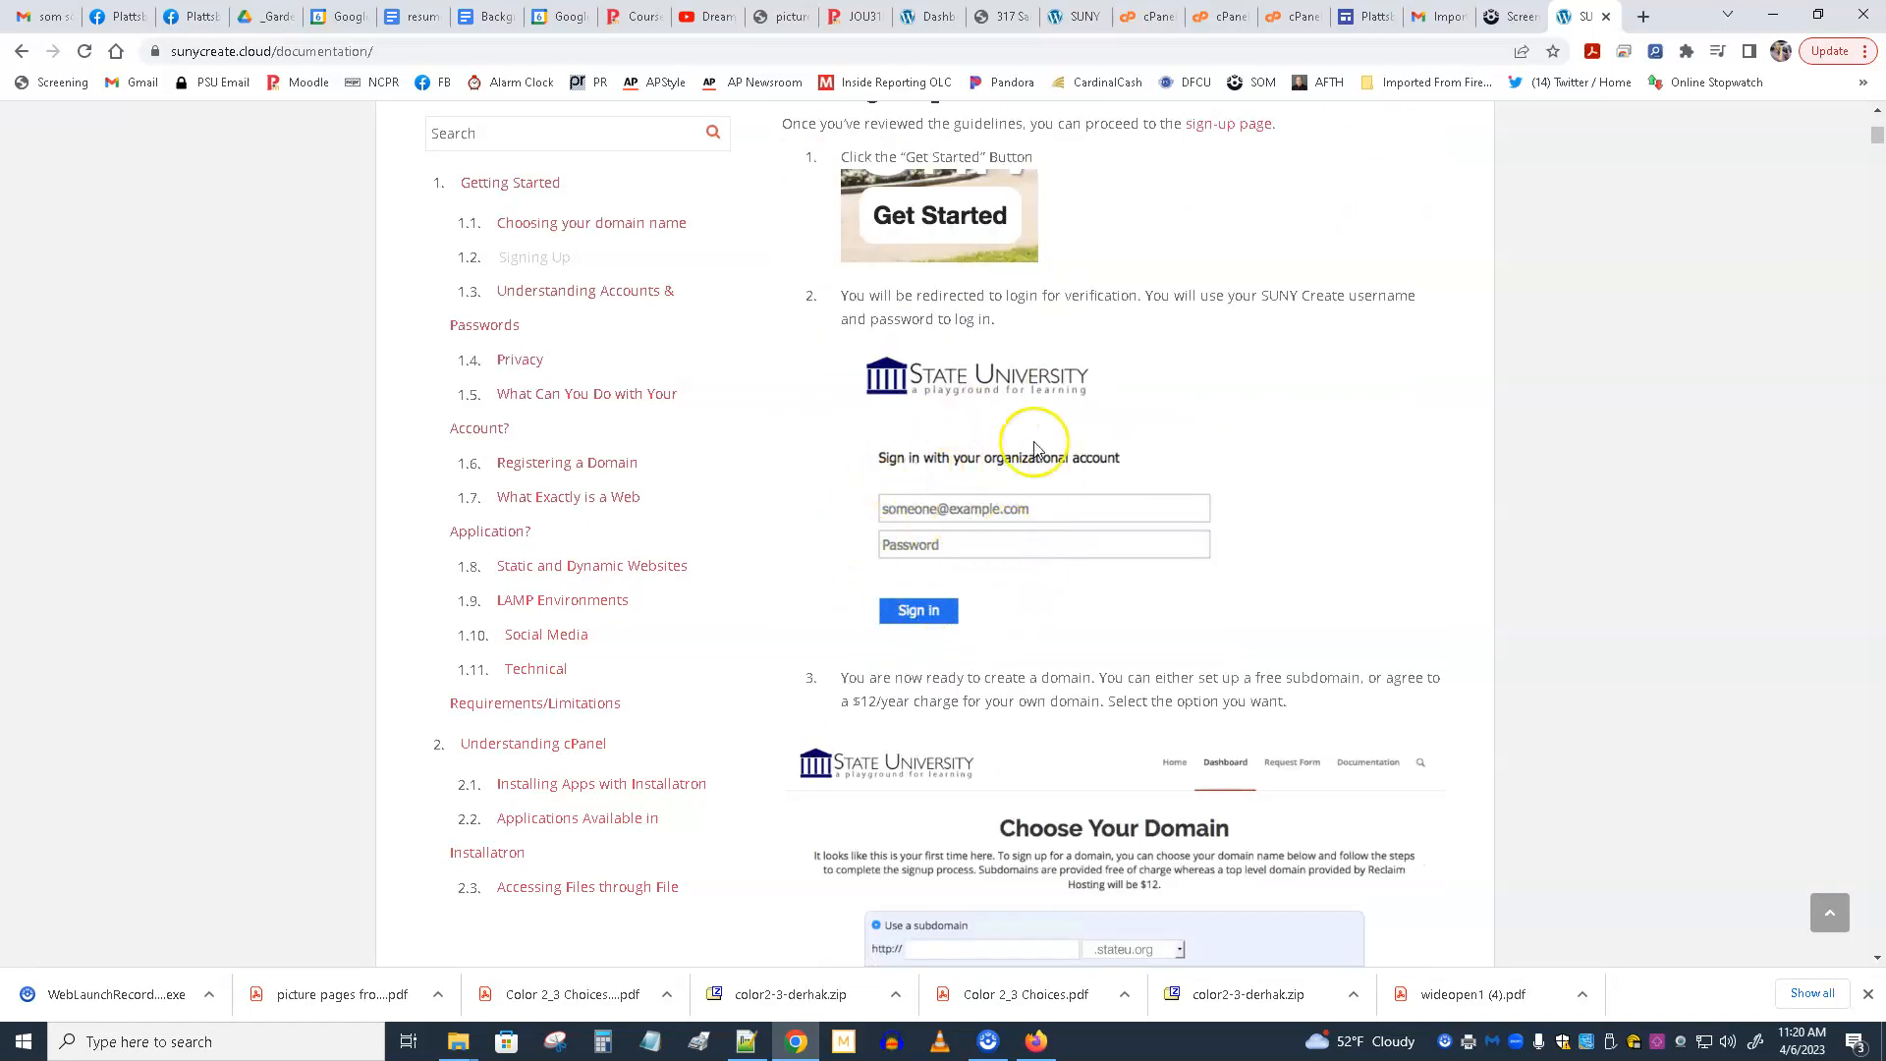
{"action": "scroll", "coordinate": [939, 550], "scroll_direction": "down", "scroll_amount": 5}
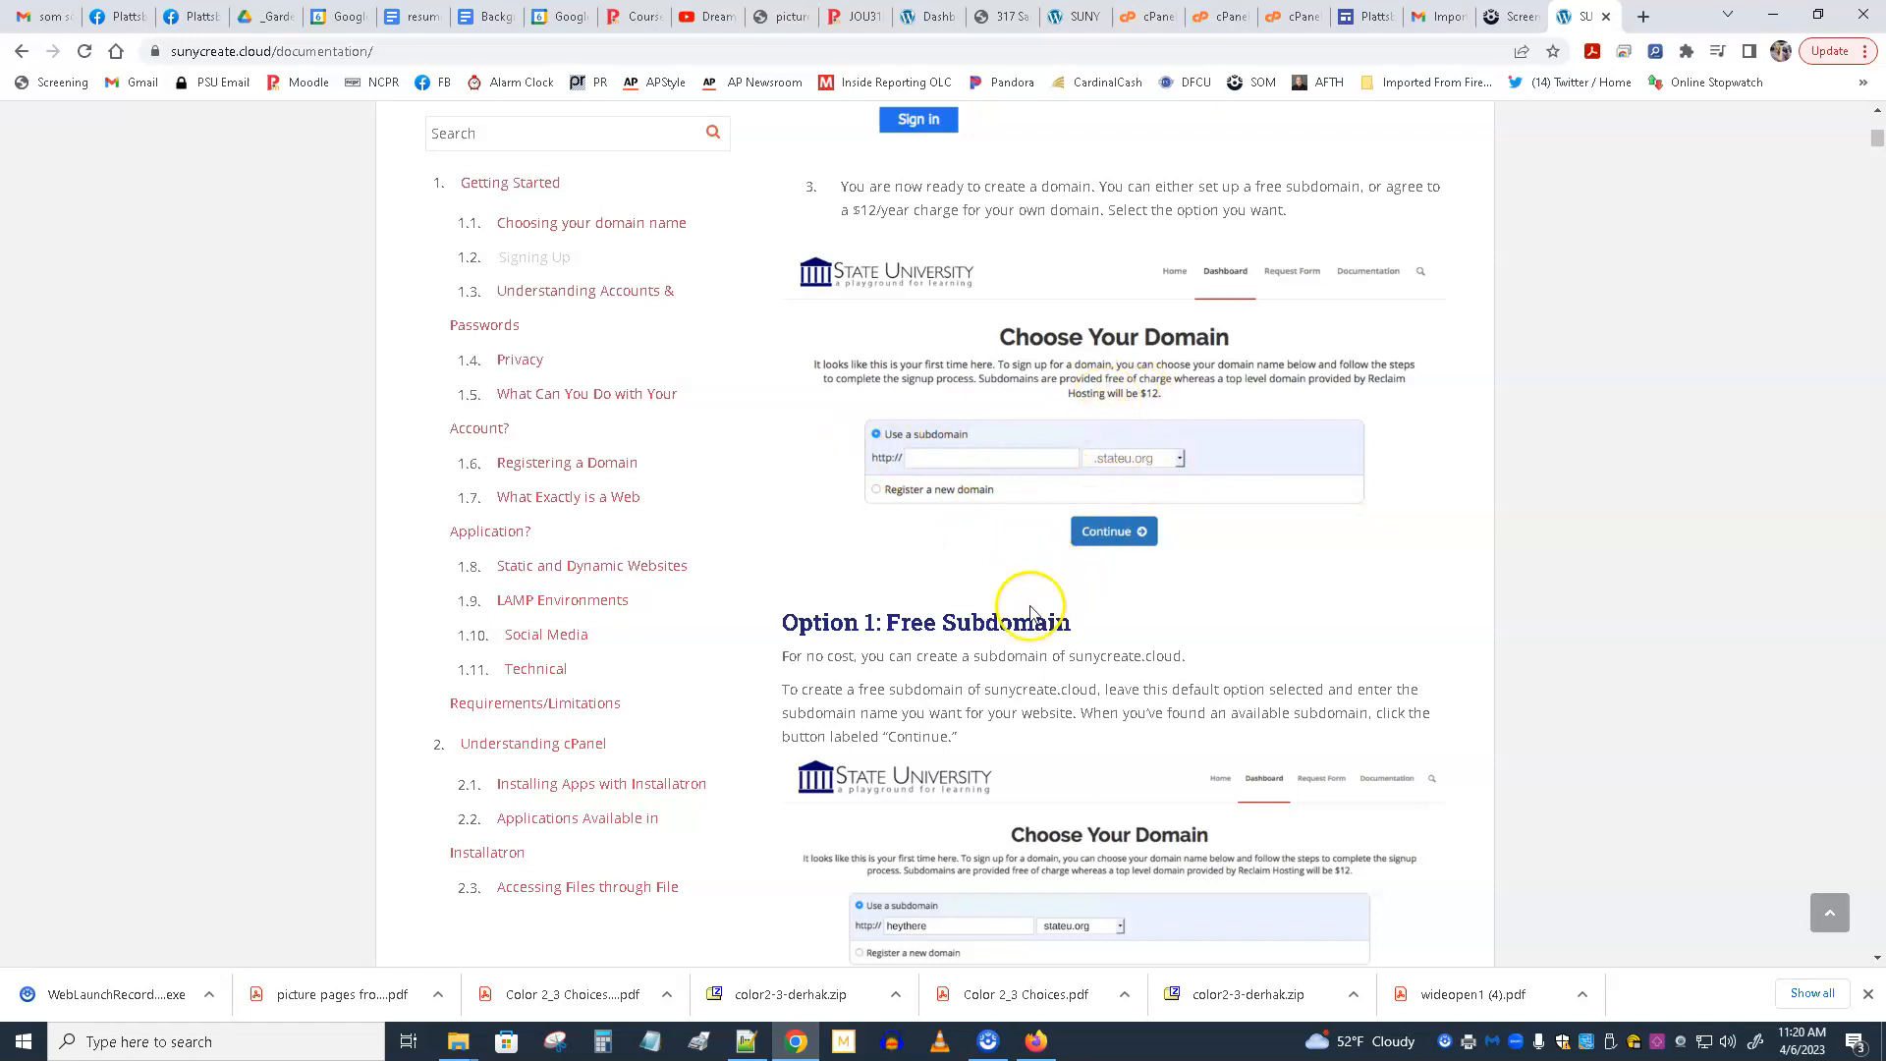
{"action": "scroll", "coordinate": [968, 654], "scroll_direction": "down", "scroll_amount": 2}
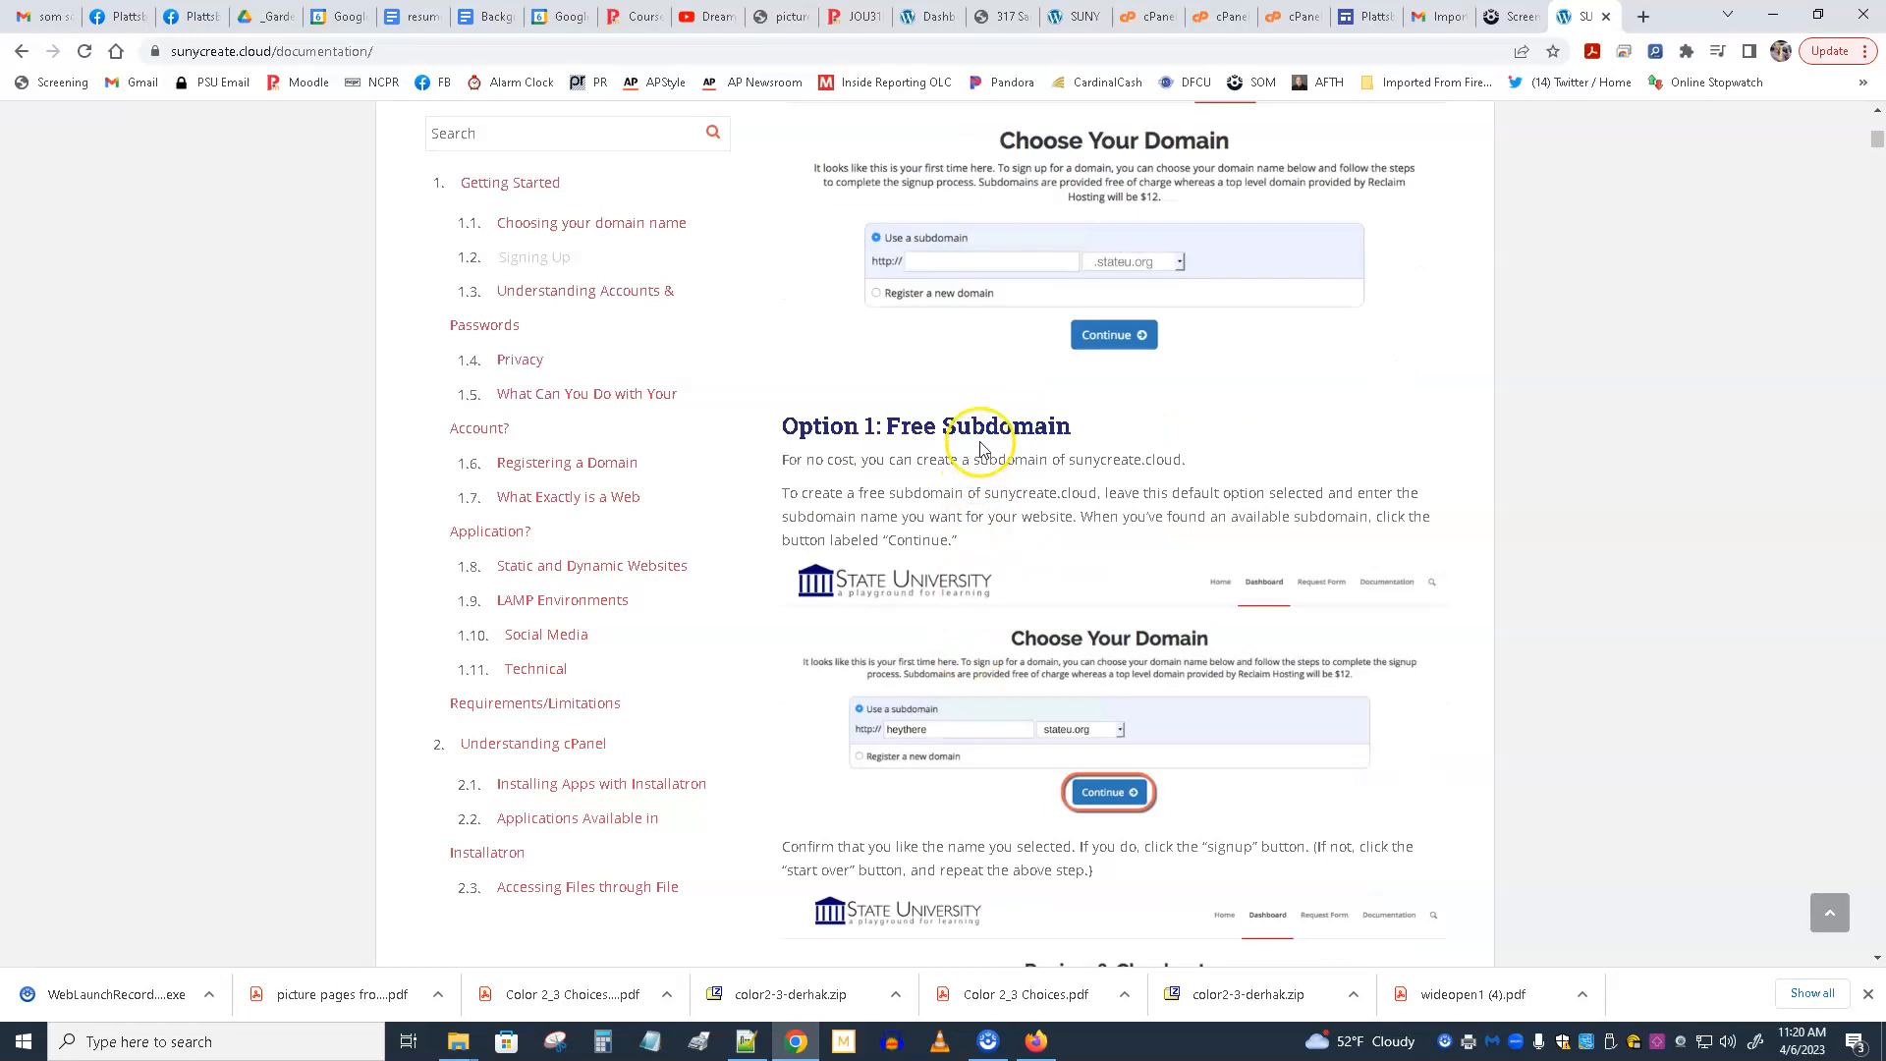
{"action": "scroll", "coordinate": [982, 449], "scroll_direction": "down", "scroll_amount": 1}
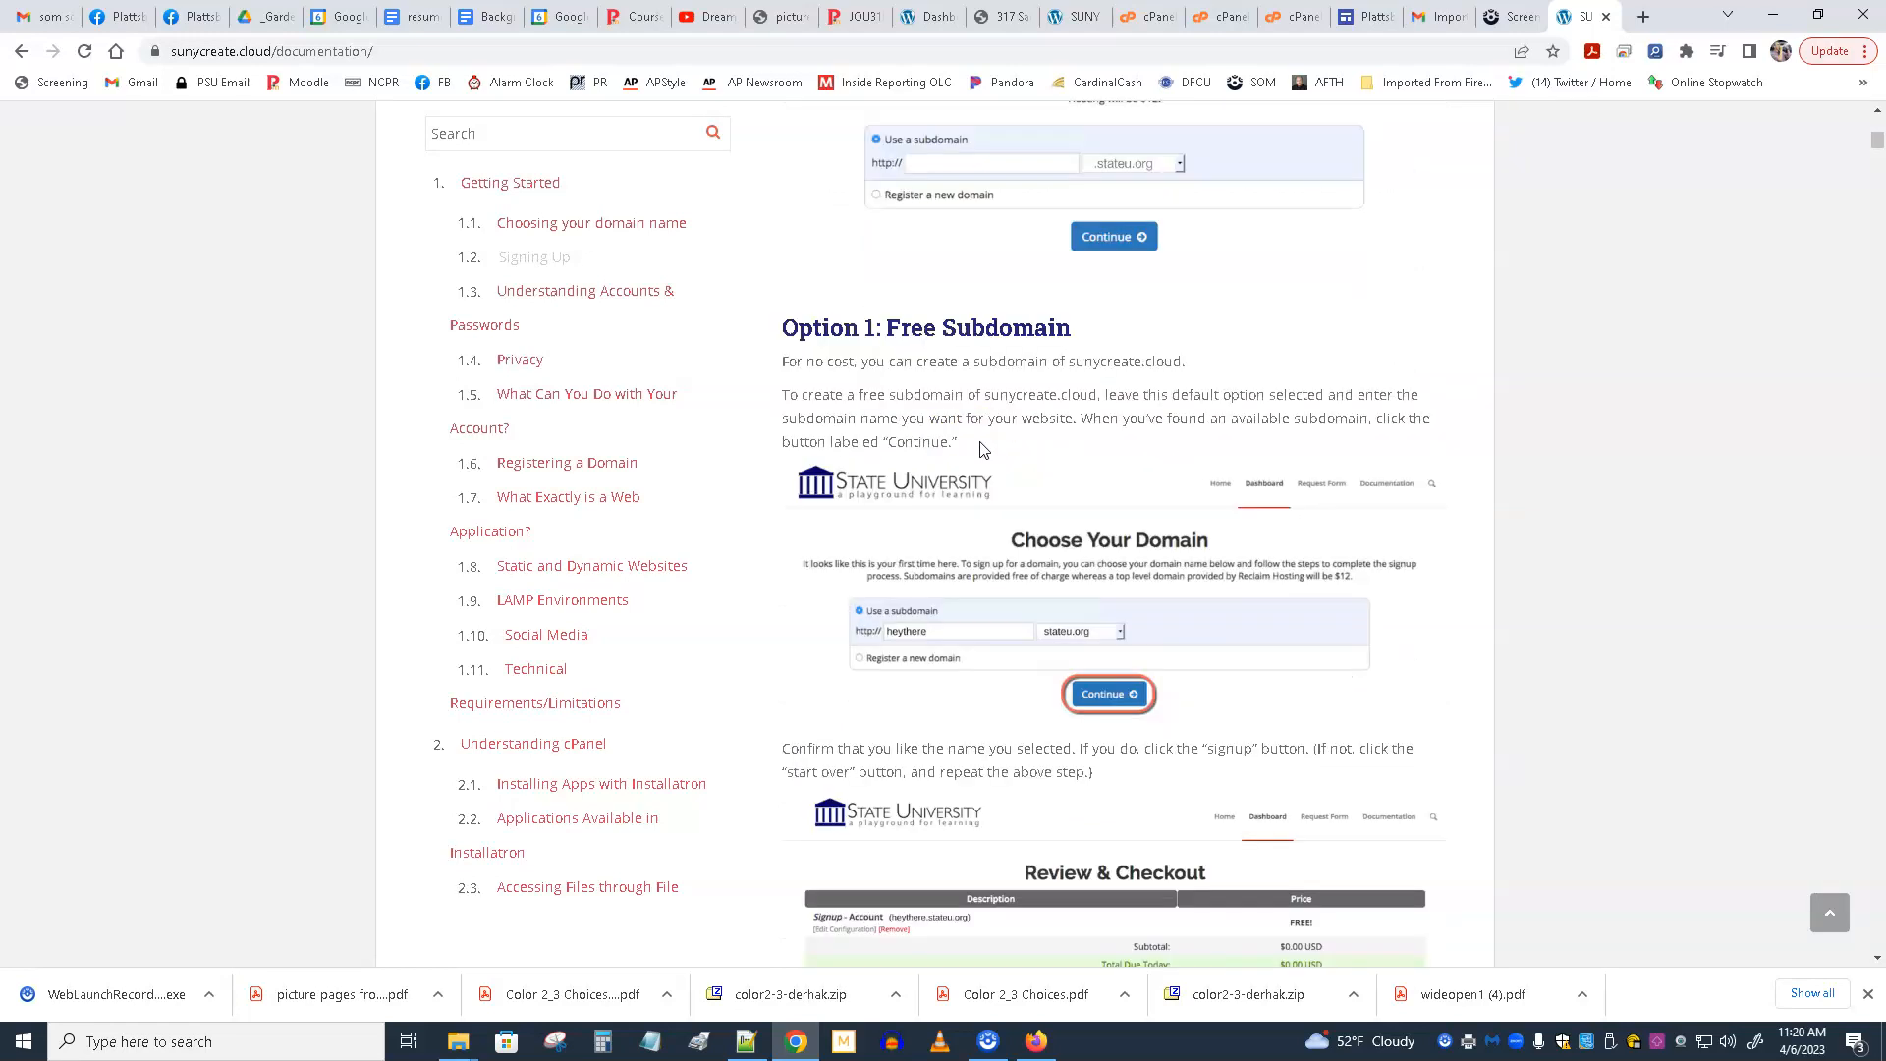
{"action": "scroll", "coordinate": [983, 449], "scroll_direction": "down", "scroll_amount": 3}
{"action": "scroll", "coordinate": [982, 452], "scroll_direction": "up", "scroll_amount": 4}
{"action": "scroll", "coordinate": [972, 511], "scroll_direction": "up", "scroll_amount": 2}
{"action": "scroll", "coordinate": [986, 614], "scroll_direction": "up", "scroll_amount": 2}
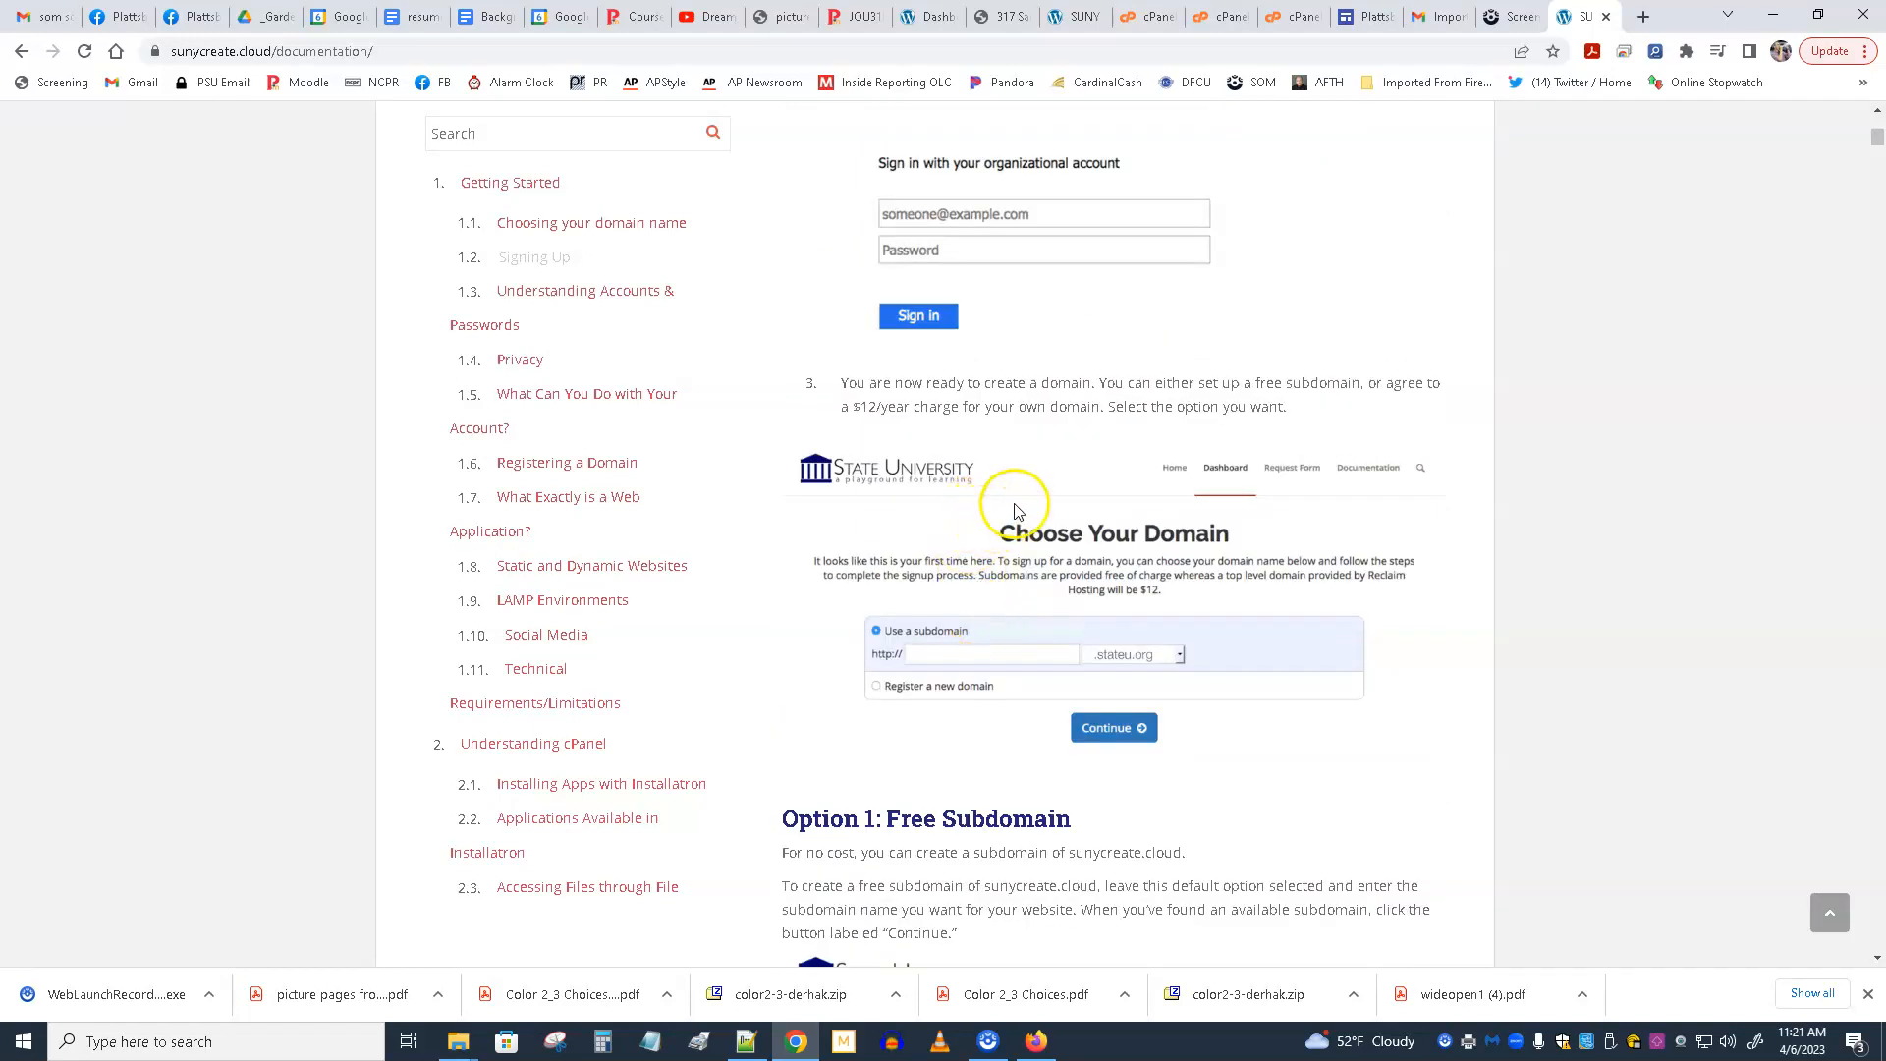
{"action": "scroll", "coordinate": [1066, 491], "scroll_direction": "down", "scroll_amount": 3}
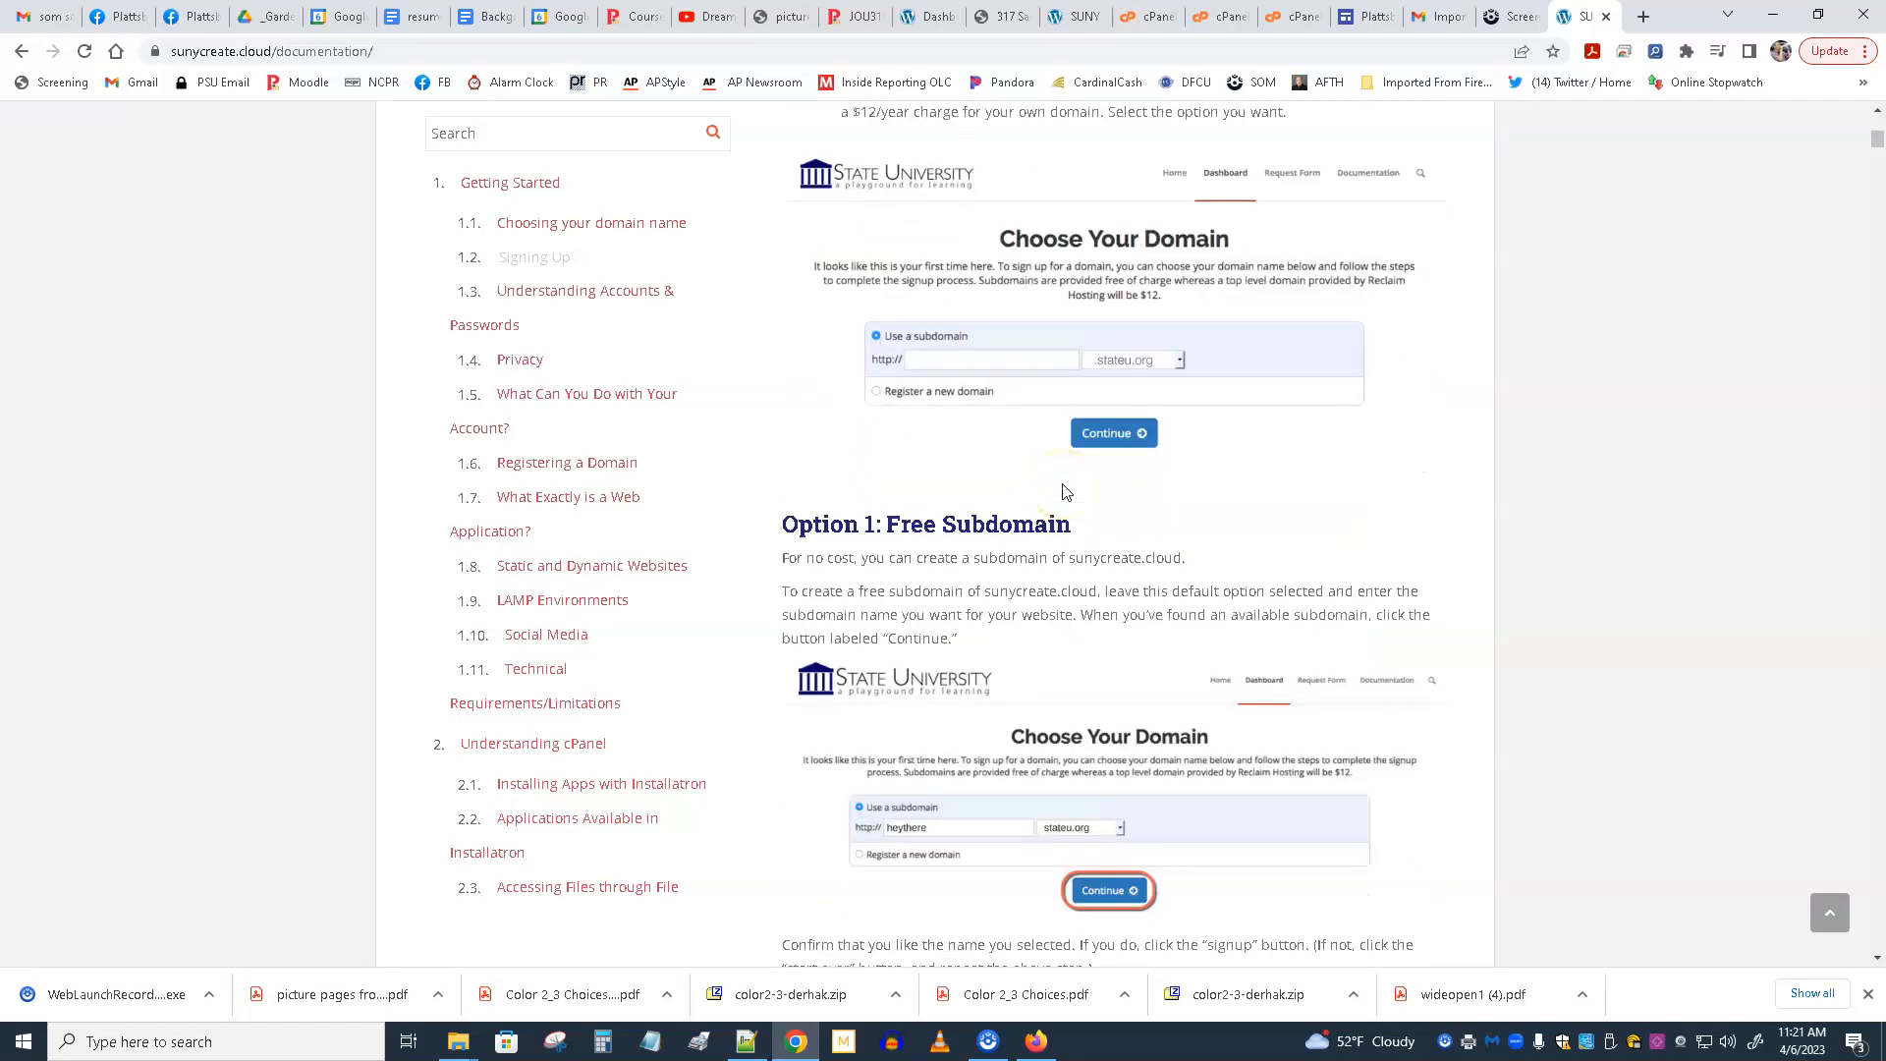
{"action": "scroll", "coordinate": [1066, 491], "scroll_direction": "down", "scroll_amount": 3}
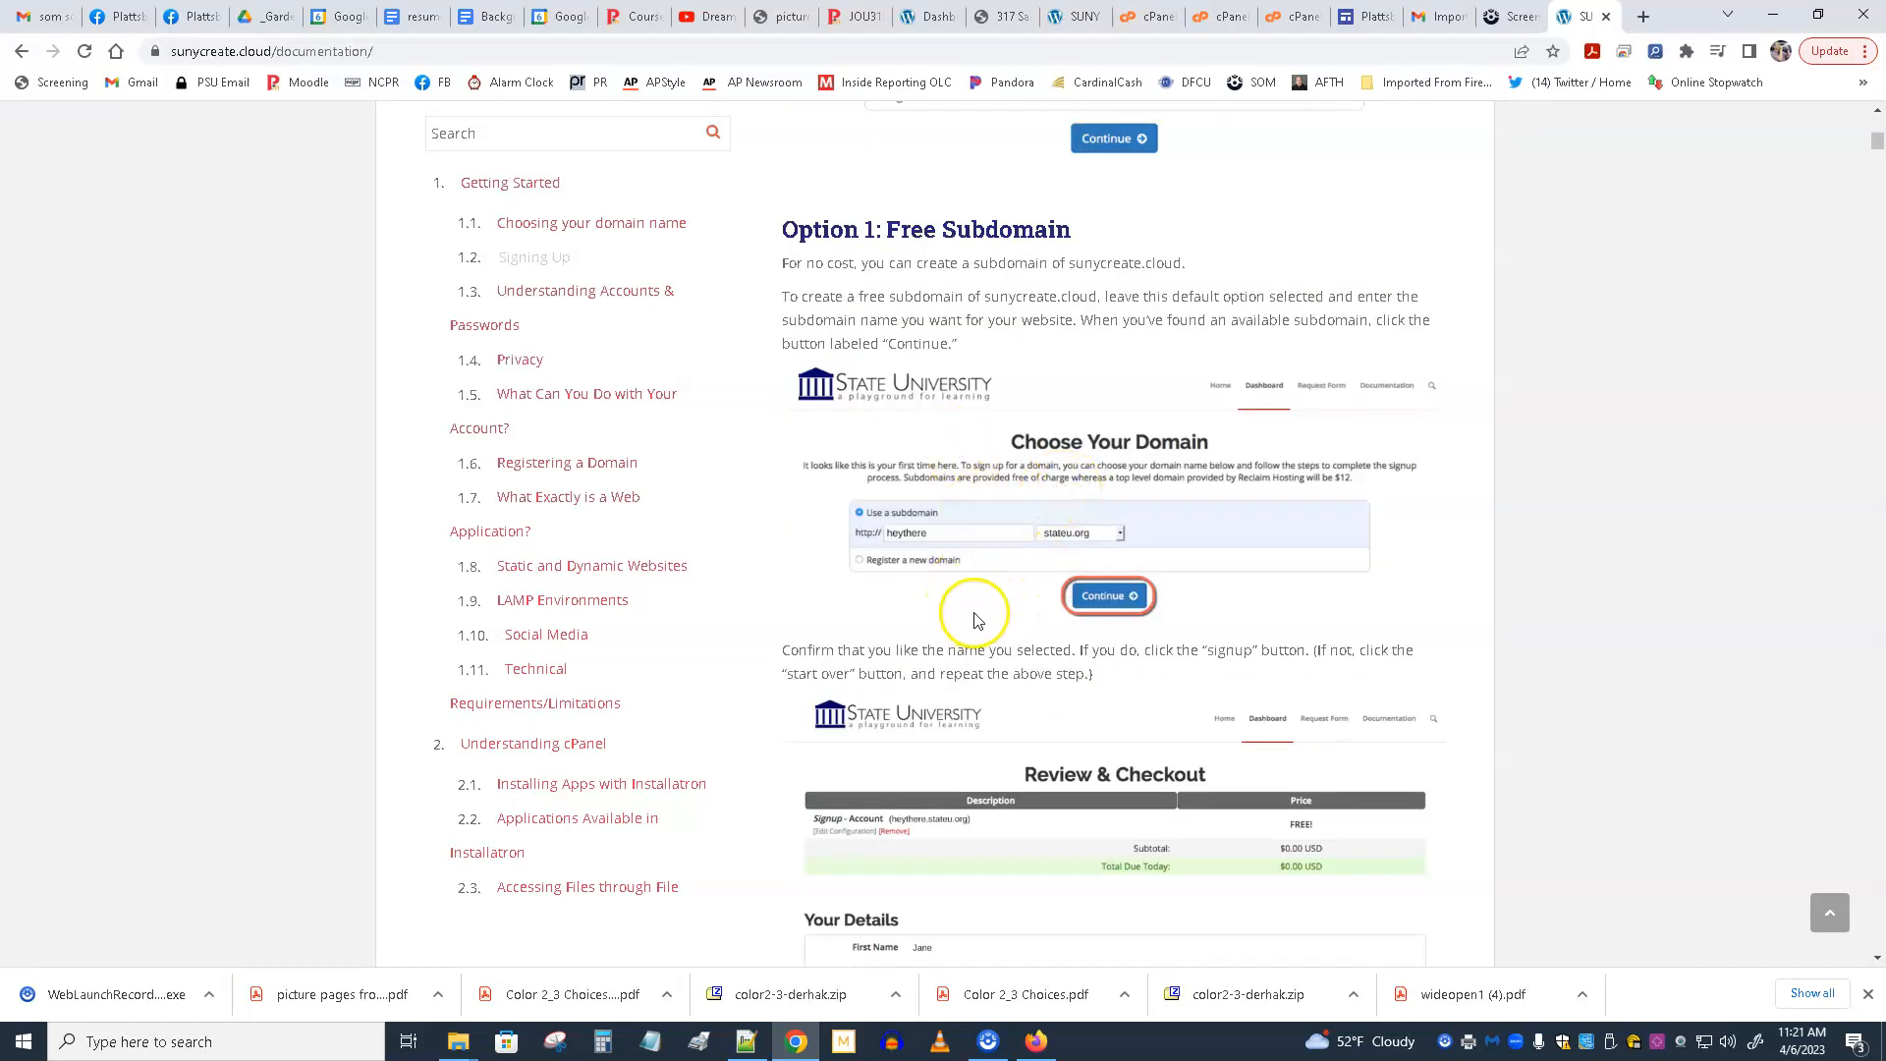
{"action": "scroll", "coordinate": [973, 614], "scroll_direction": "down", "scroll_amount": 3}
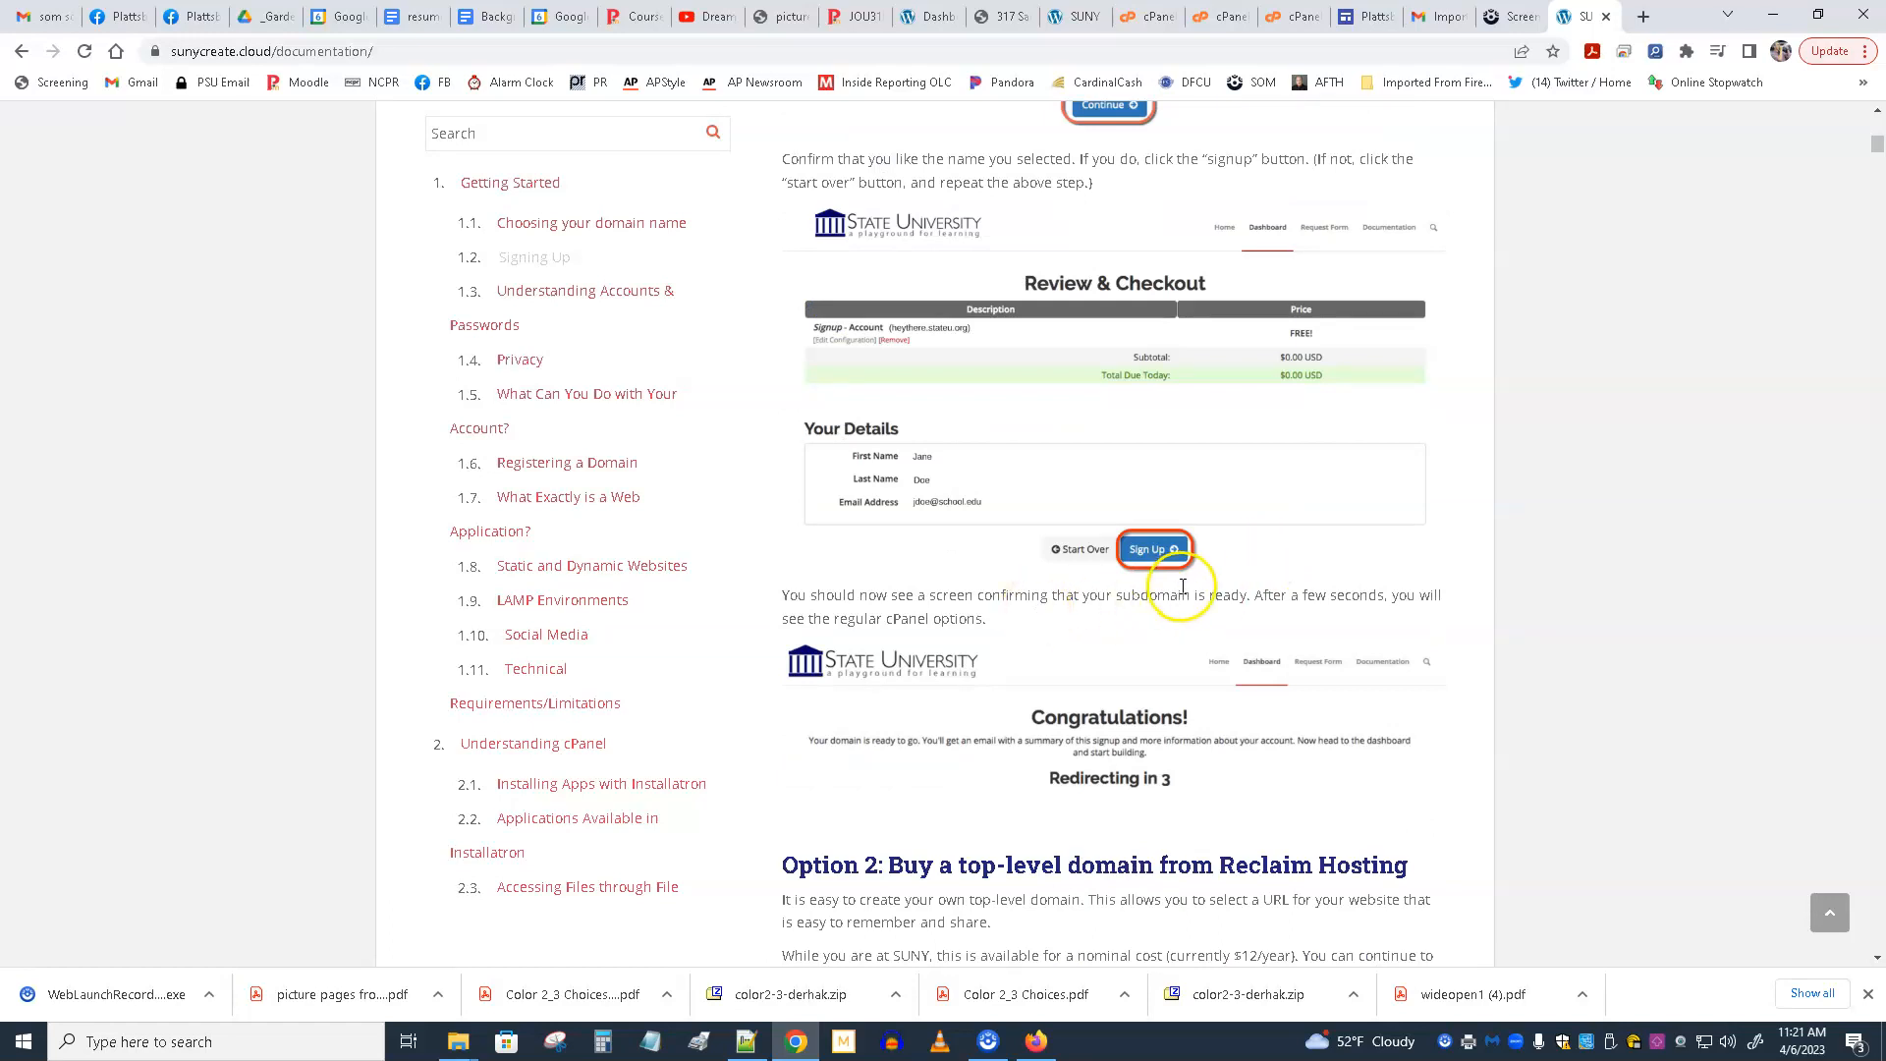
{"action": "scroll", "coordinate": [1179, 570], "scroll_direction": "down", "scroll_amount": 3}
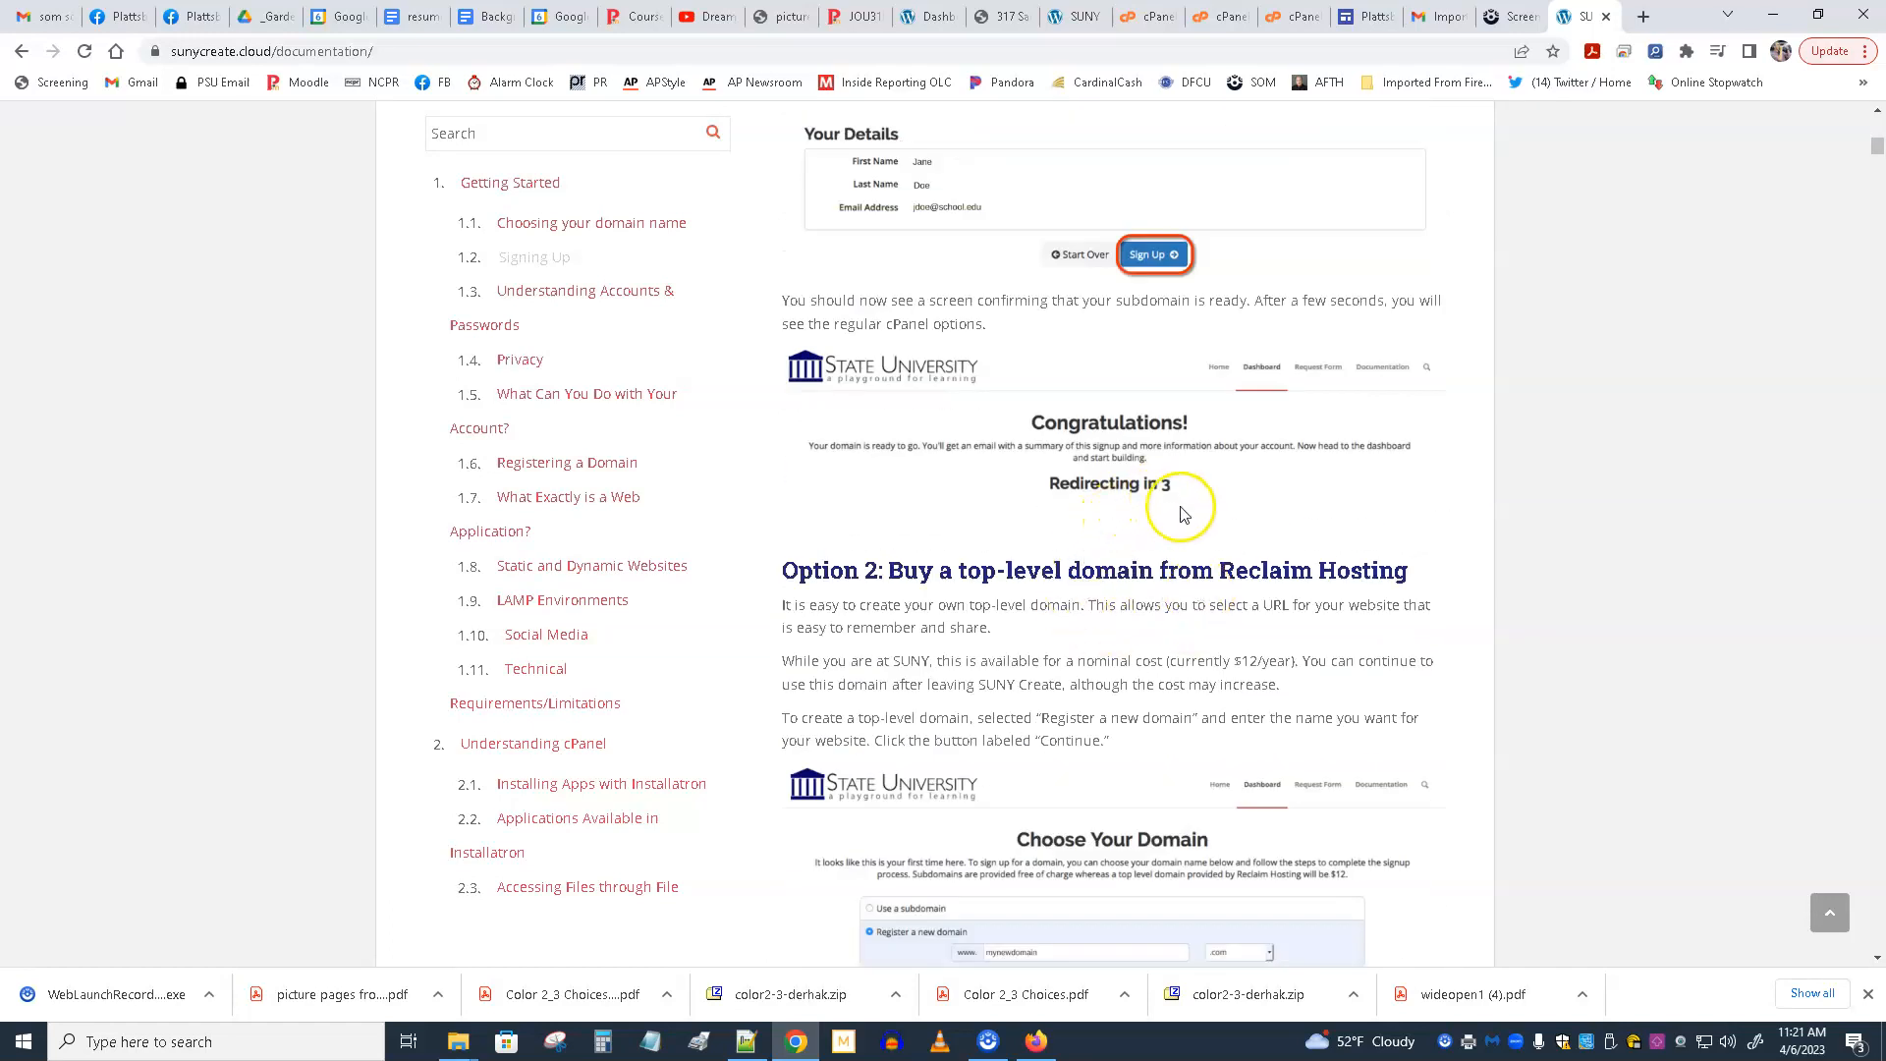
Review the option of buying a top-level domain from Reclaim Hosting and the section on accounts and passwords.
{"action": "scroll", "coordinate": [1179, 521], "scroll_direction": "down", "scroll_amount": 3}
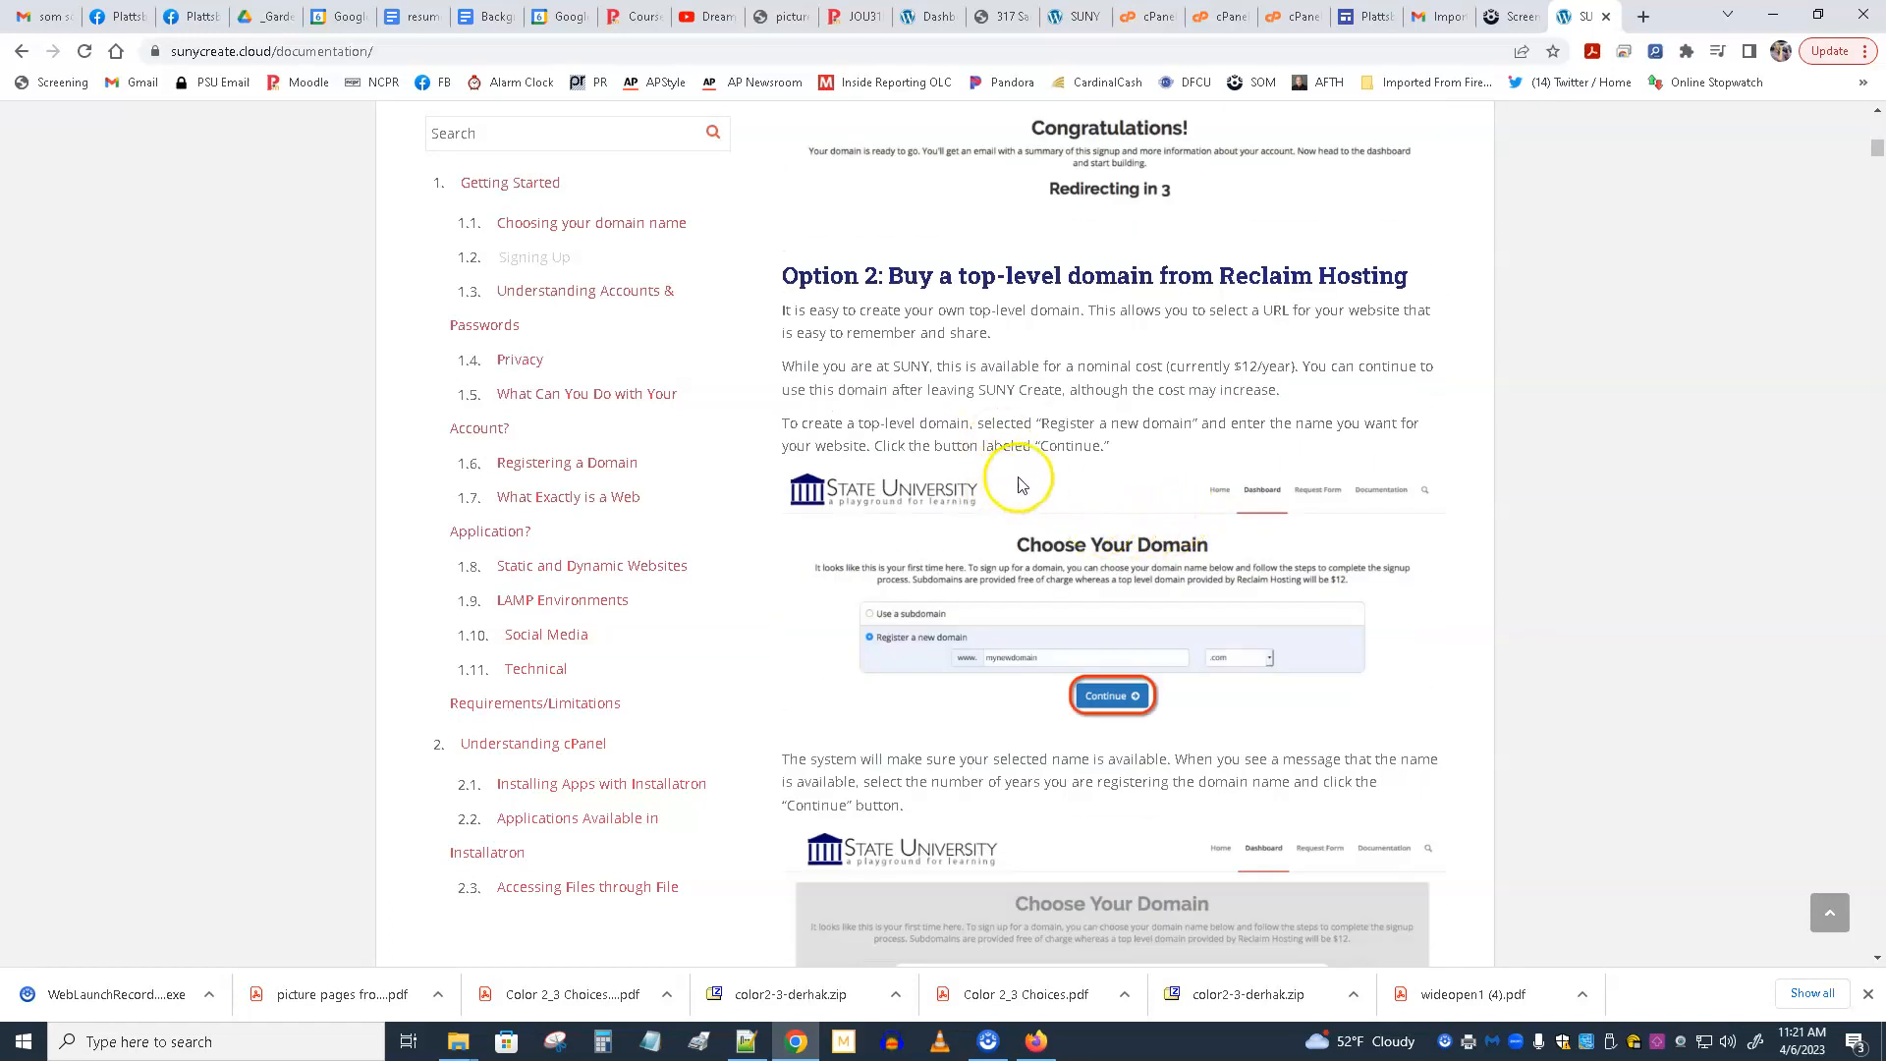
{"action": "scroll", "coordinate": [1060, 469], "scroll_direction": "down", "scroll_amount": 6}
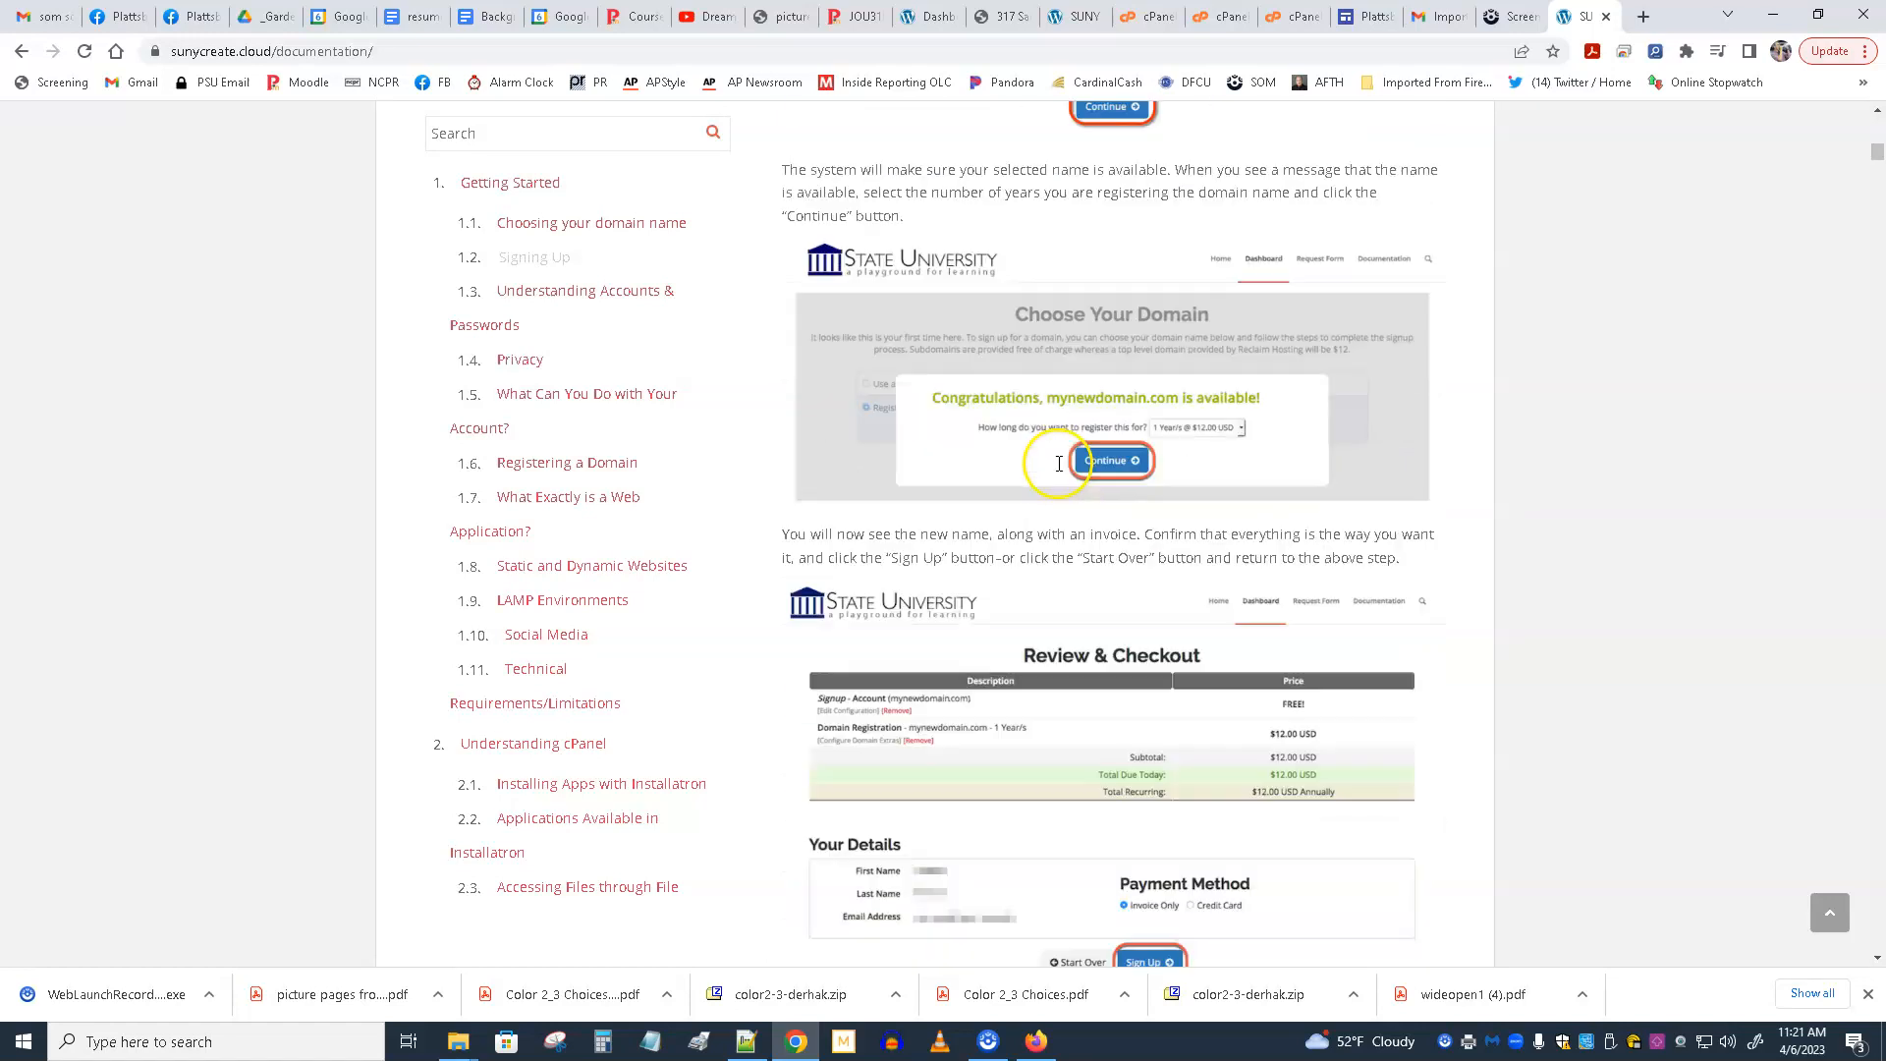
{"action": "scroll", "coordinate": [1059, 470], "scroll_direction": "down", "scroll_amount": 6}
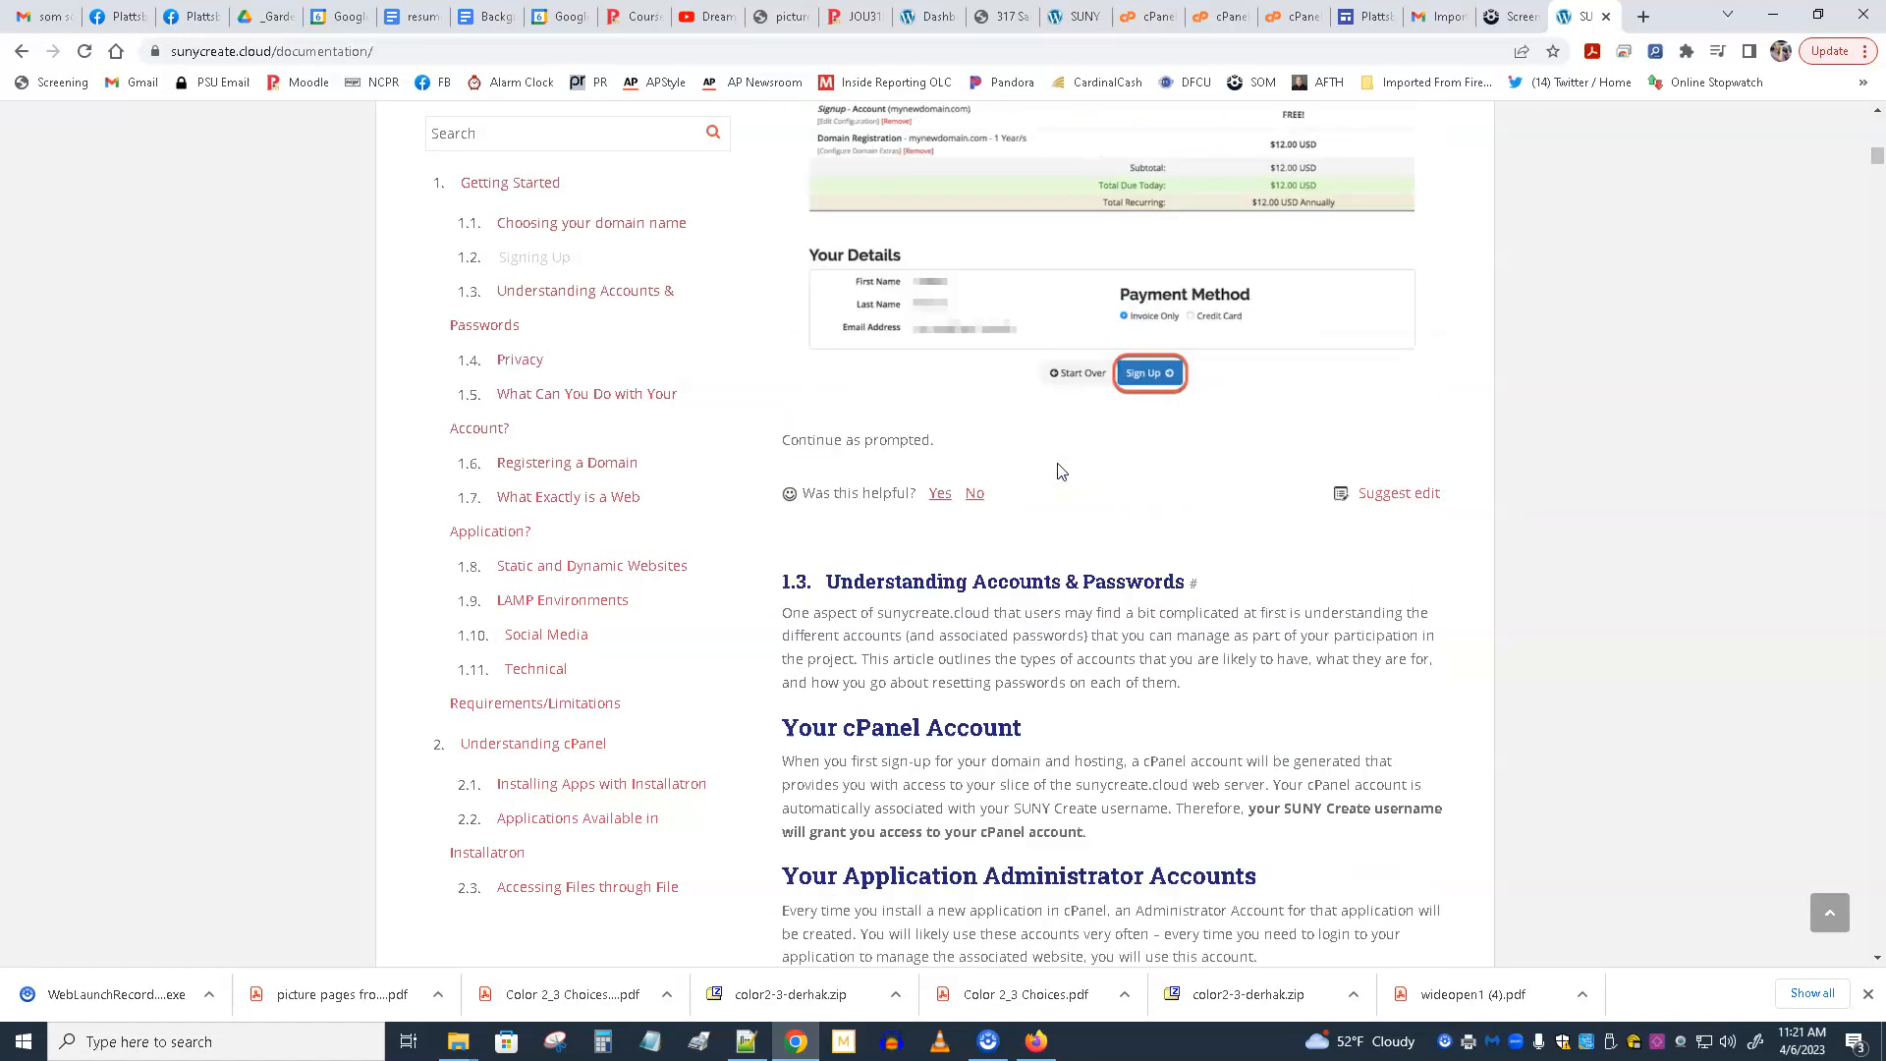
{"action": "scroll", "coordinate": [1059, 471], "scroll_direction": "down", "scroll_amount": 2}
{"action": "scroll", "coordinate": [1059, 464], "scroll_direction": "down", "scroll_amount": 4}
{"action": "scroll", "coordinate": [1066, 492], "scroll_direction": "up", "scroll_amount": 3}
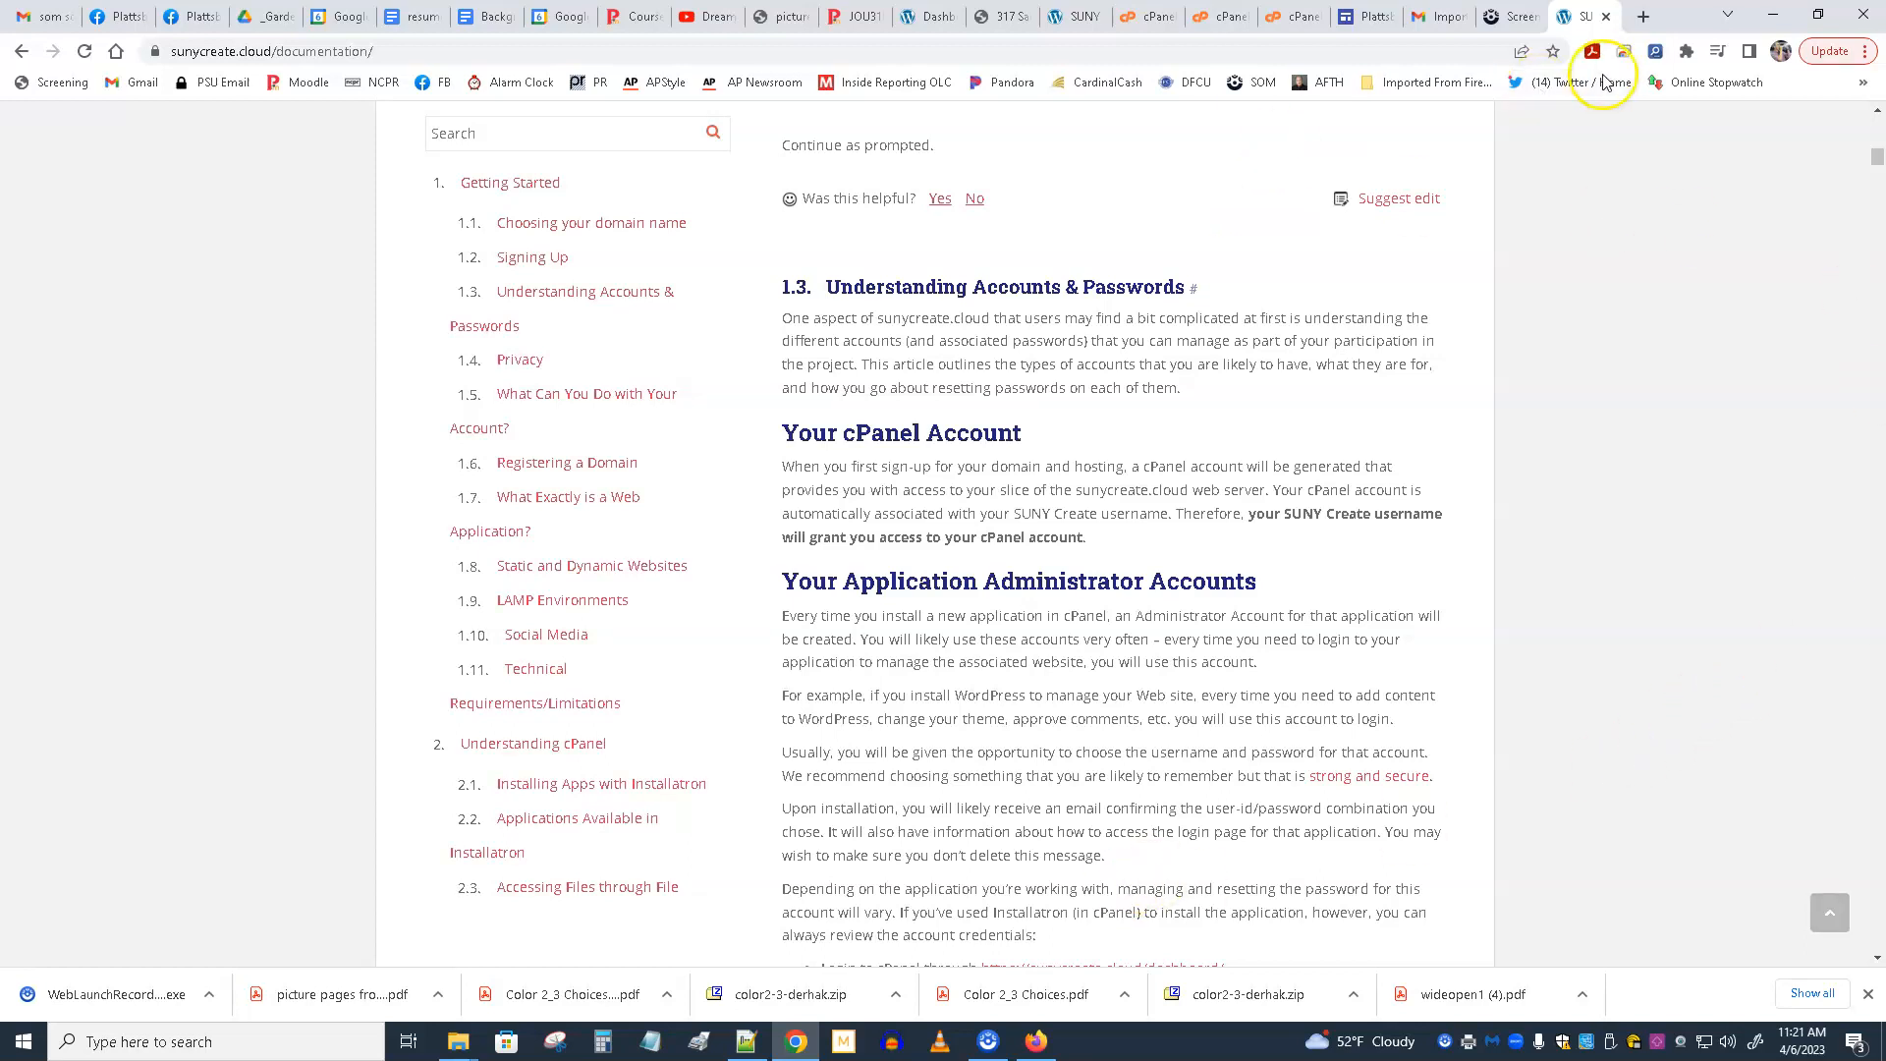
Leave the documentation for the SUNY Create home page and open the Dashboard.
{"action": "scroll", "coordinate": [1049, 387], "scroll_direction": "up", "scroll_amount": 3}
{"action": "scroll", "coordinate": [1049, 387], "scroll_direction": "up", "scroll_amount": 20}
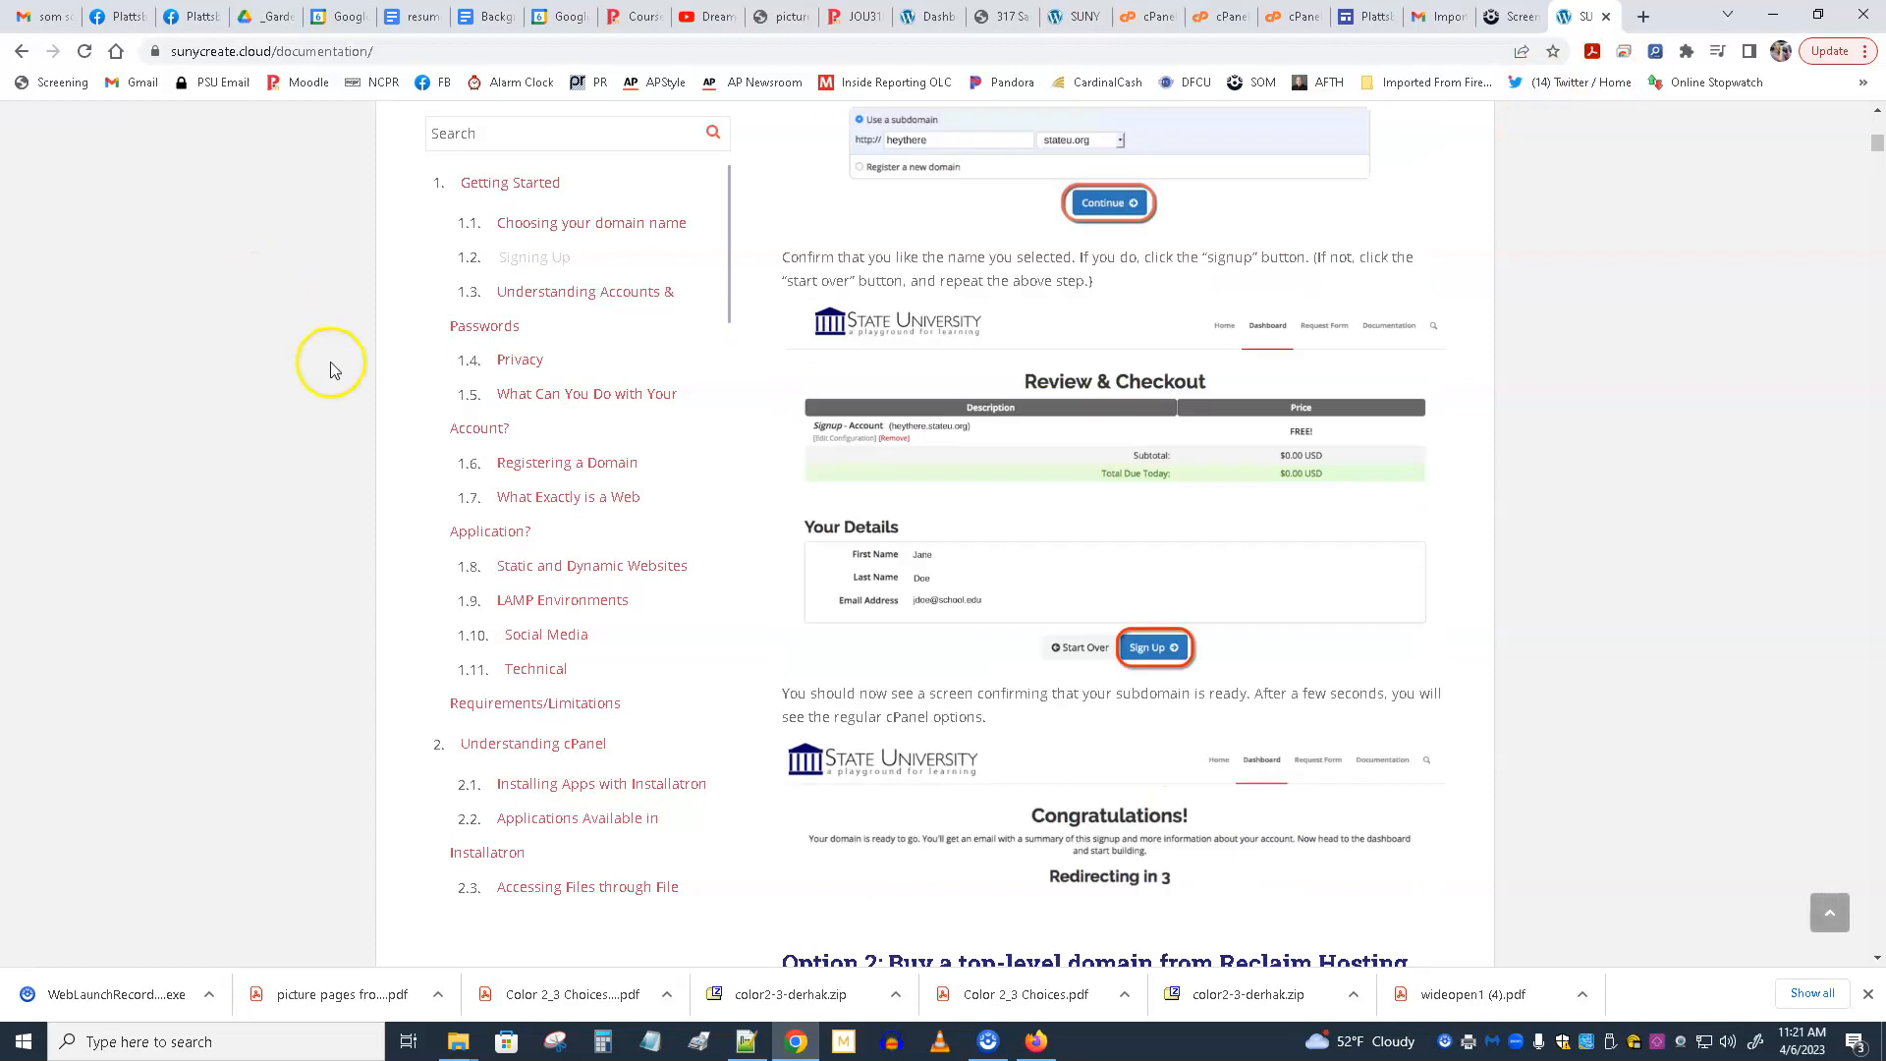
{"action": "left_click", "coordinate": [18, 54]}
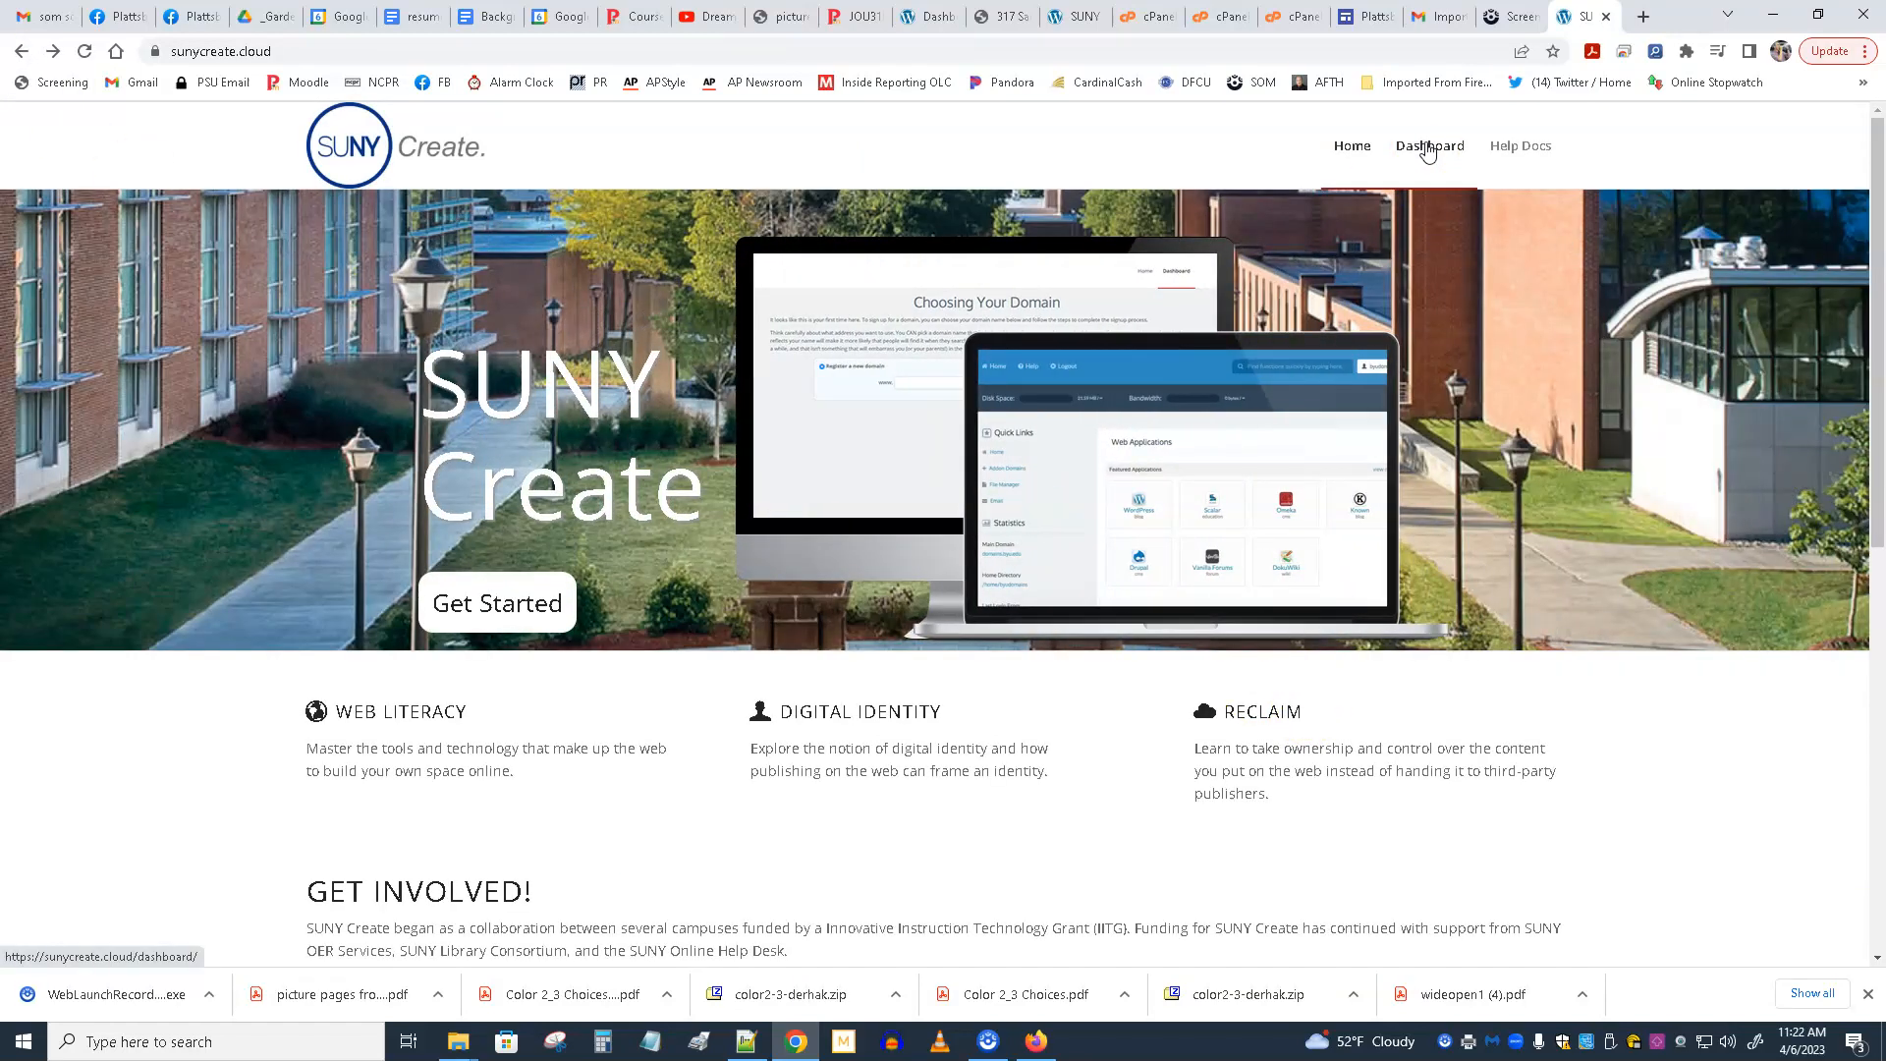
{"action": "left_click", "coordinate": [1430, 147]}
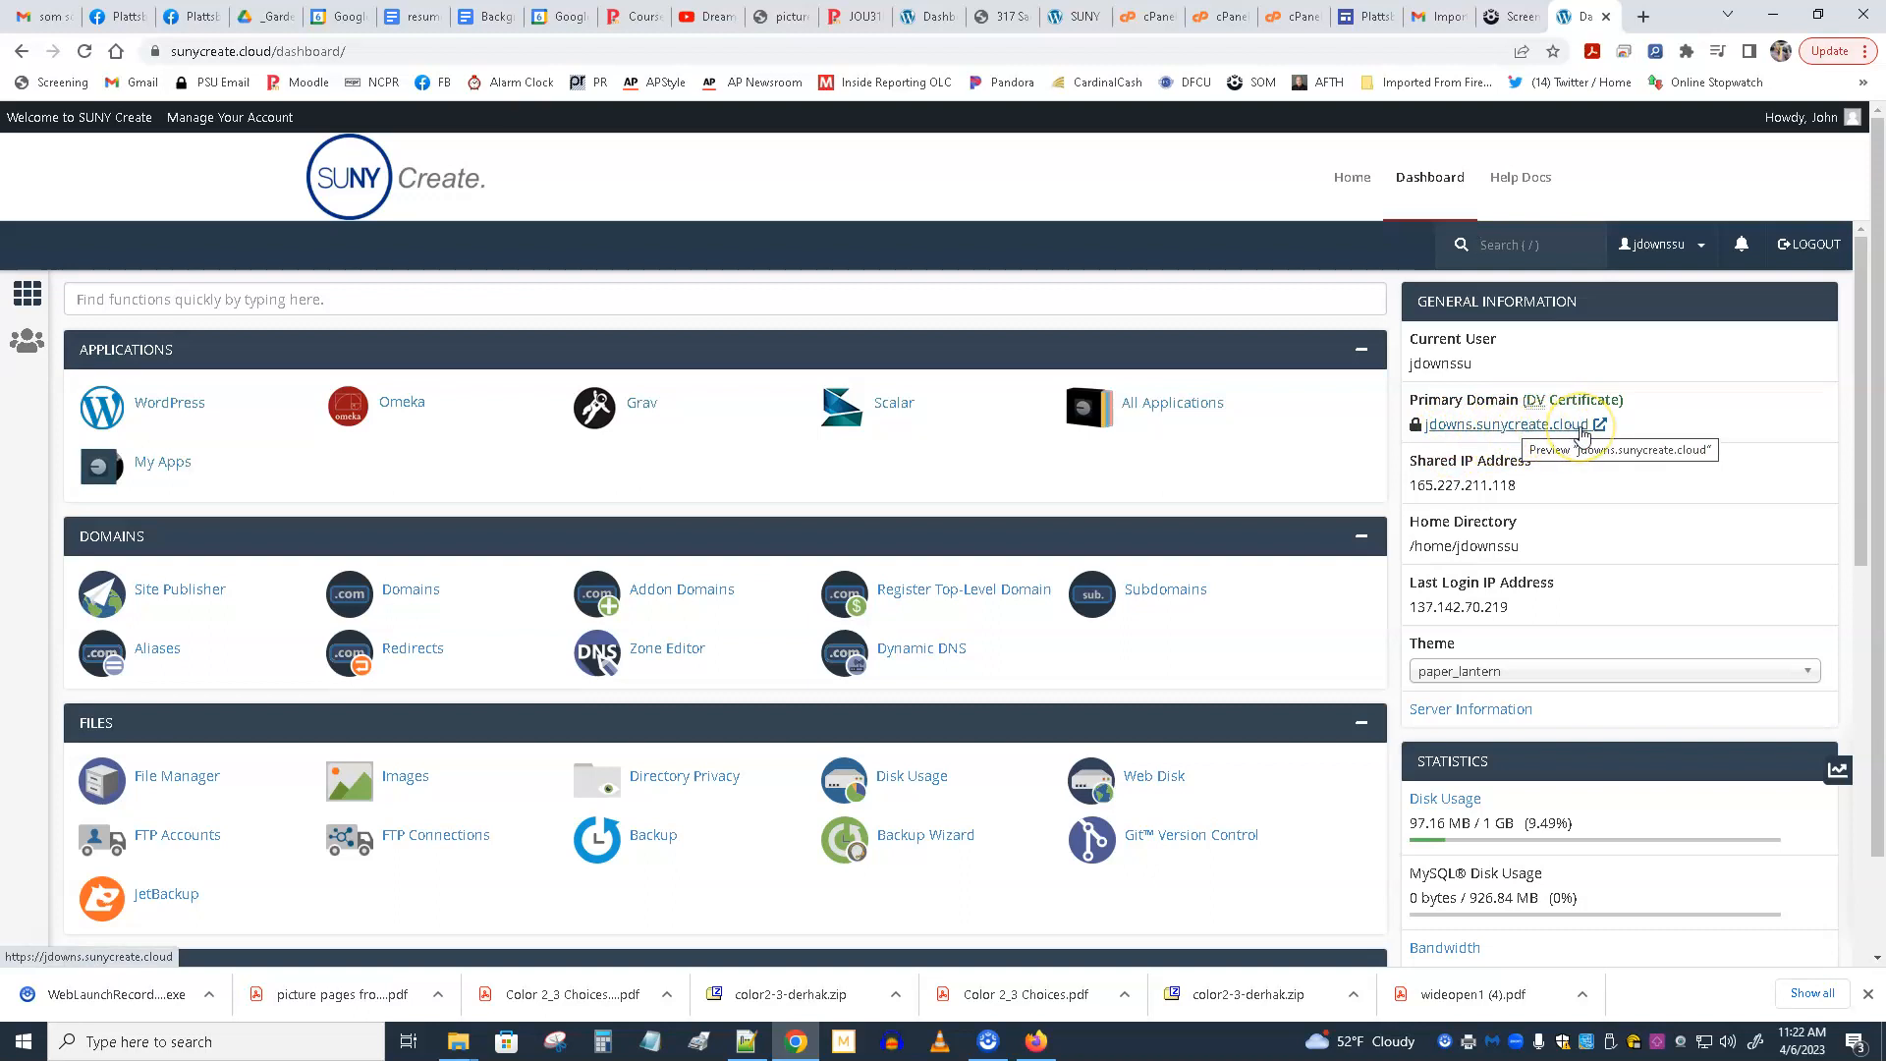
Visit the primary domain's website, open the third sample under Others To Look At and return to the samples list.
{"action": "left_click", "coordinate": [1514, 430]}
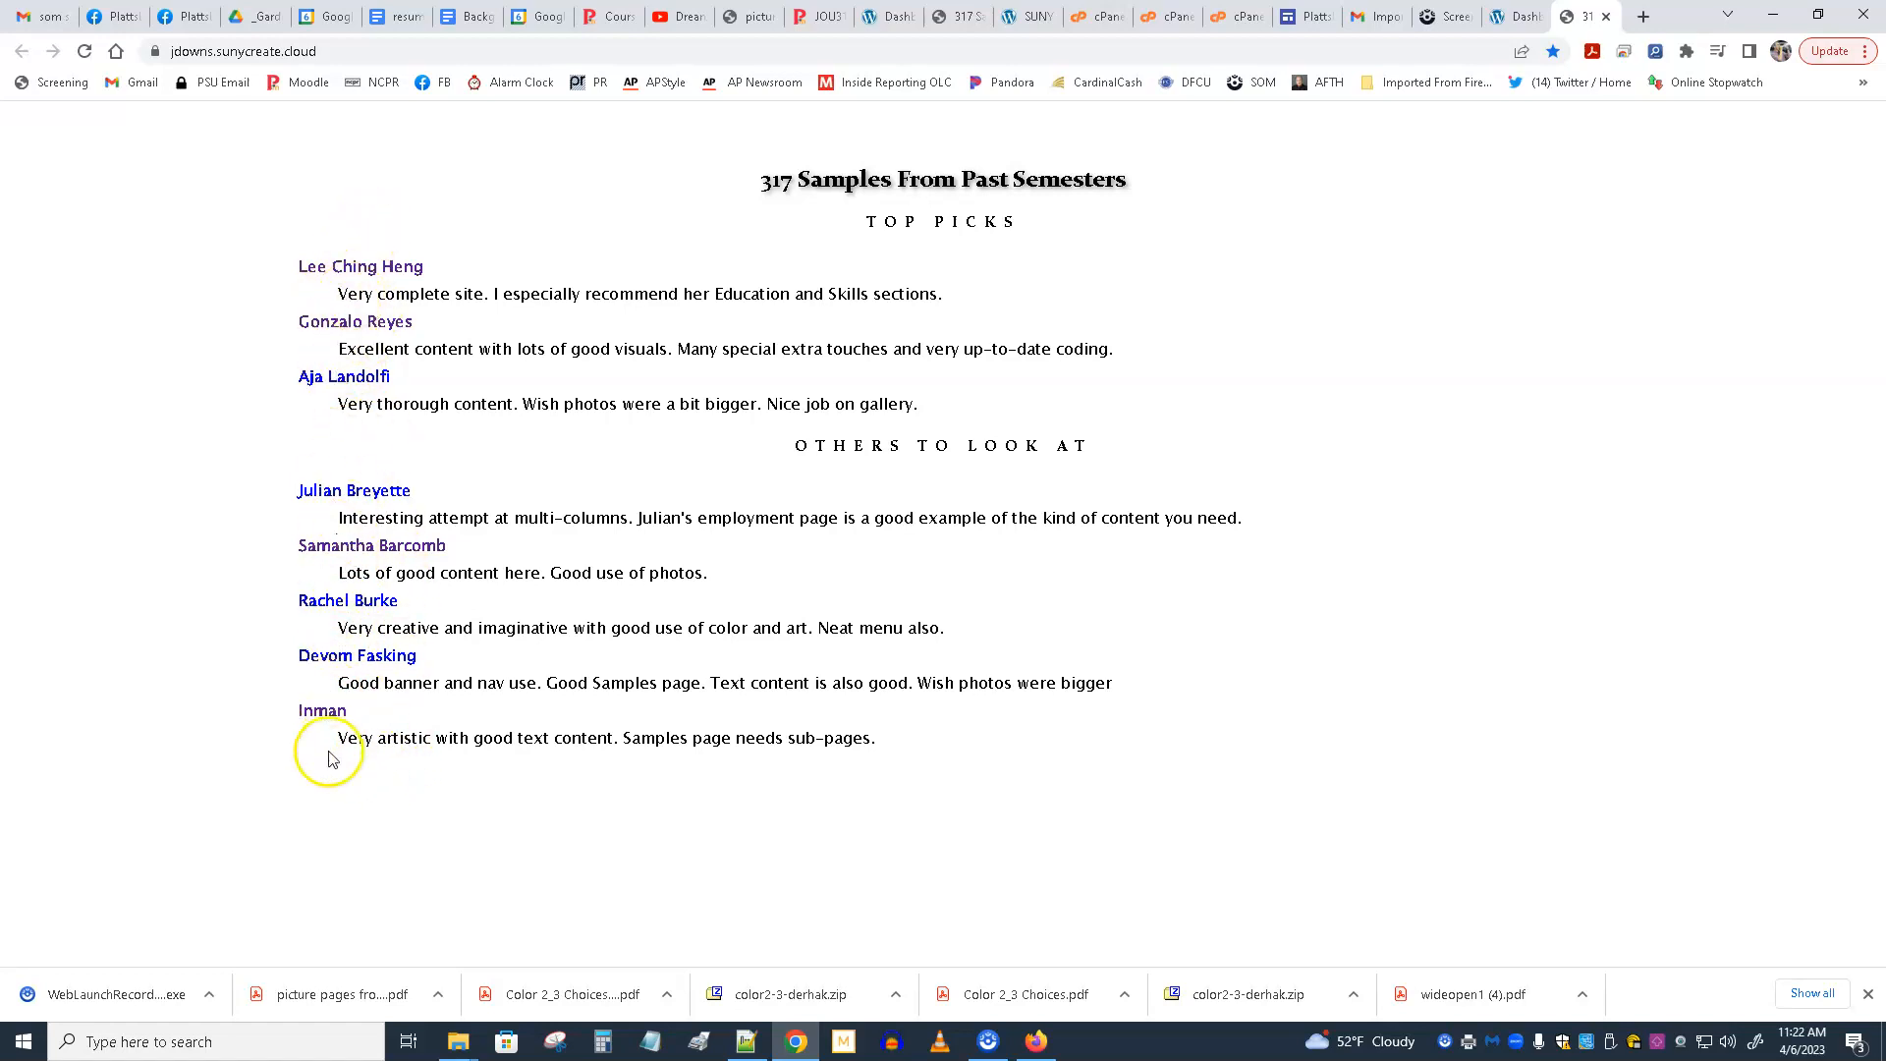
{"action": "left_click", "coordinate": [344, 603]}
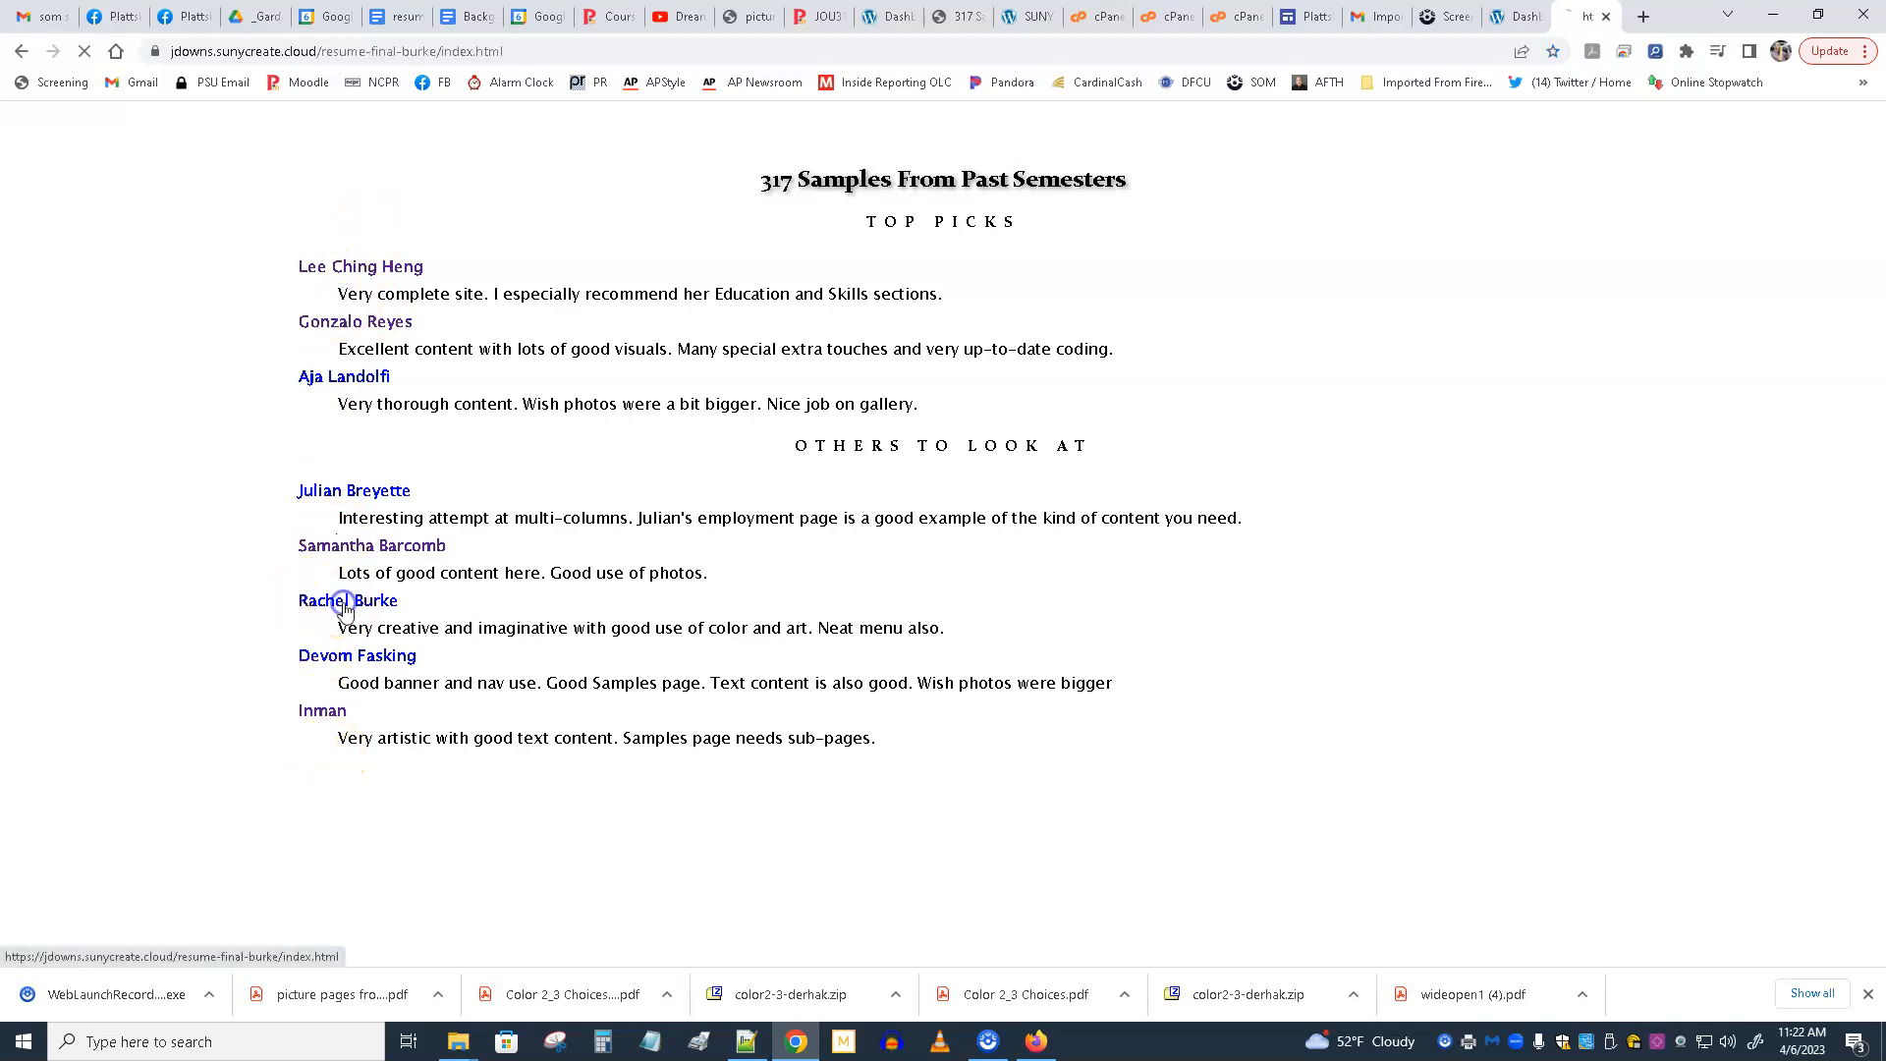
{"action": "left_click", "coordinate": [22, 51]}
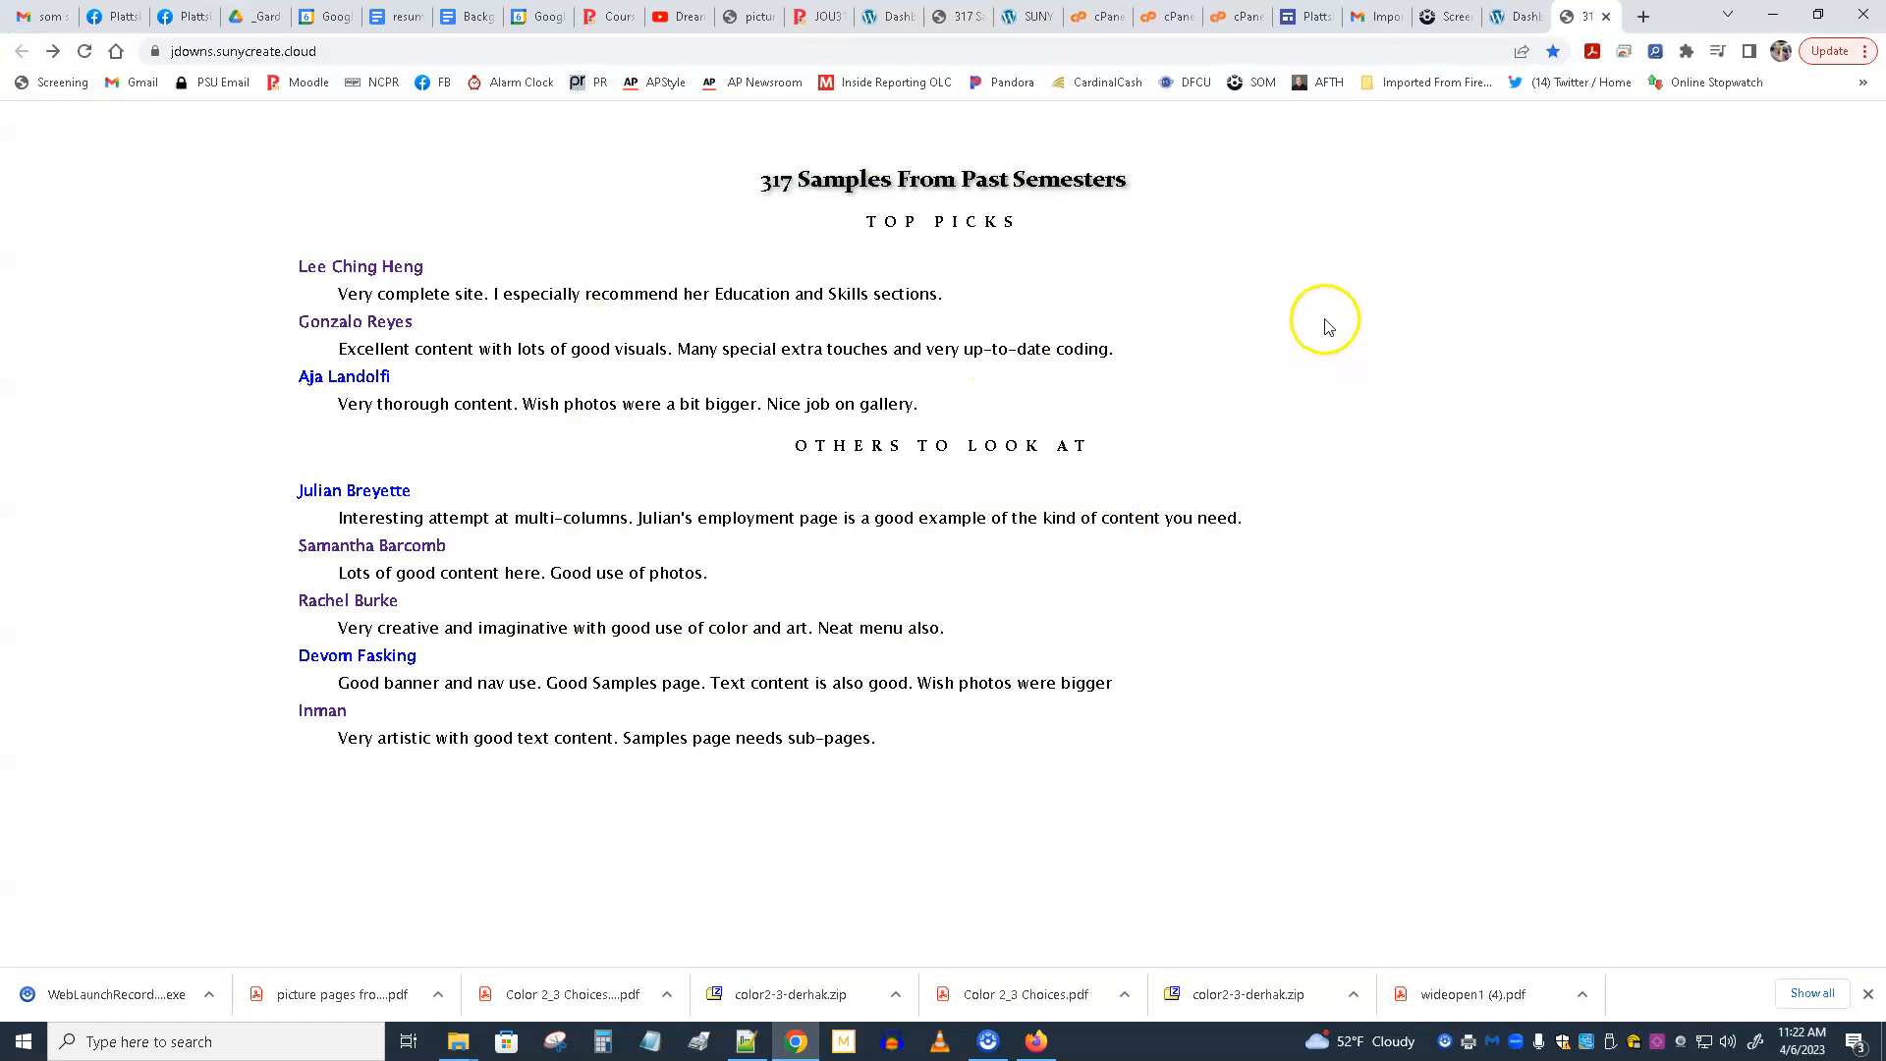
Return to the SUNY Create Dashboard and examine the Statistics section, including disk usage.
{"action": "left_click", "coordinate": [1529, 16]}
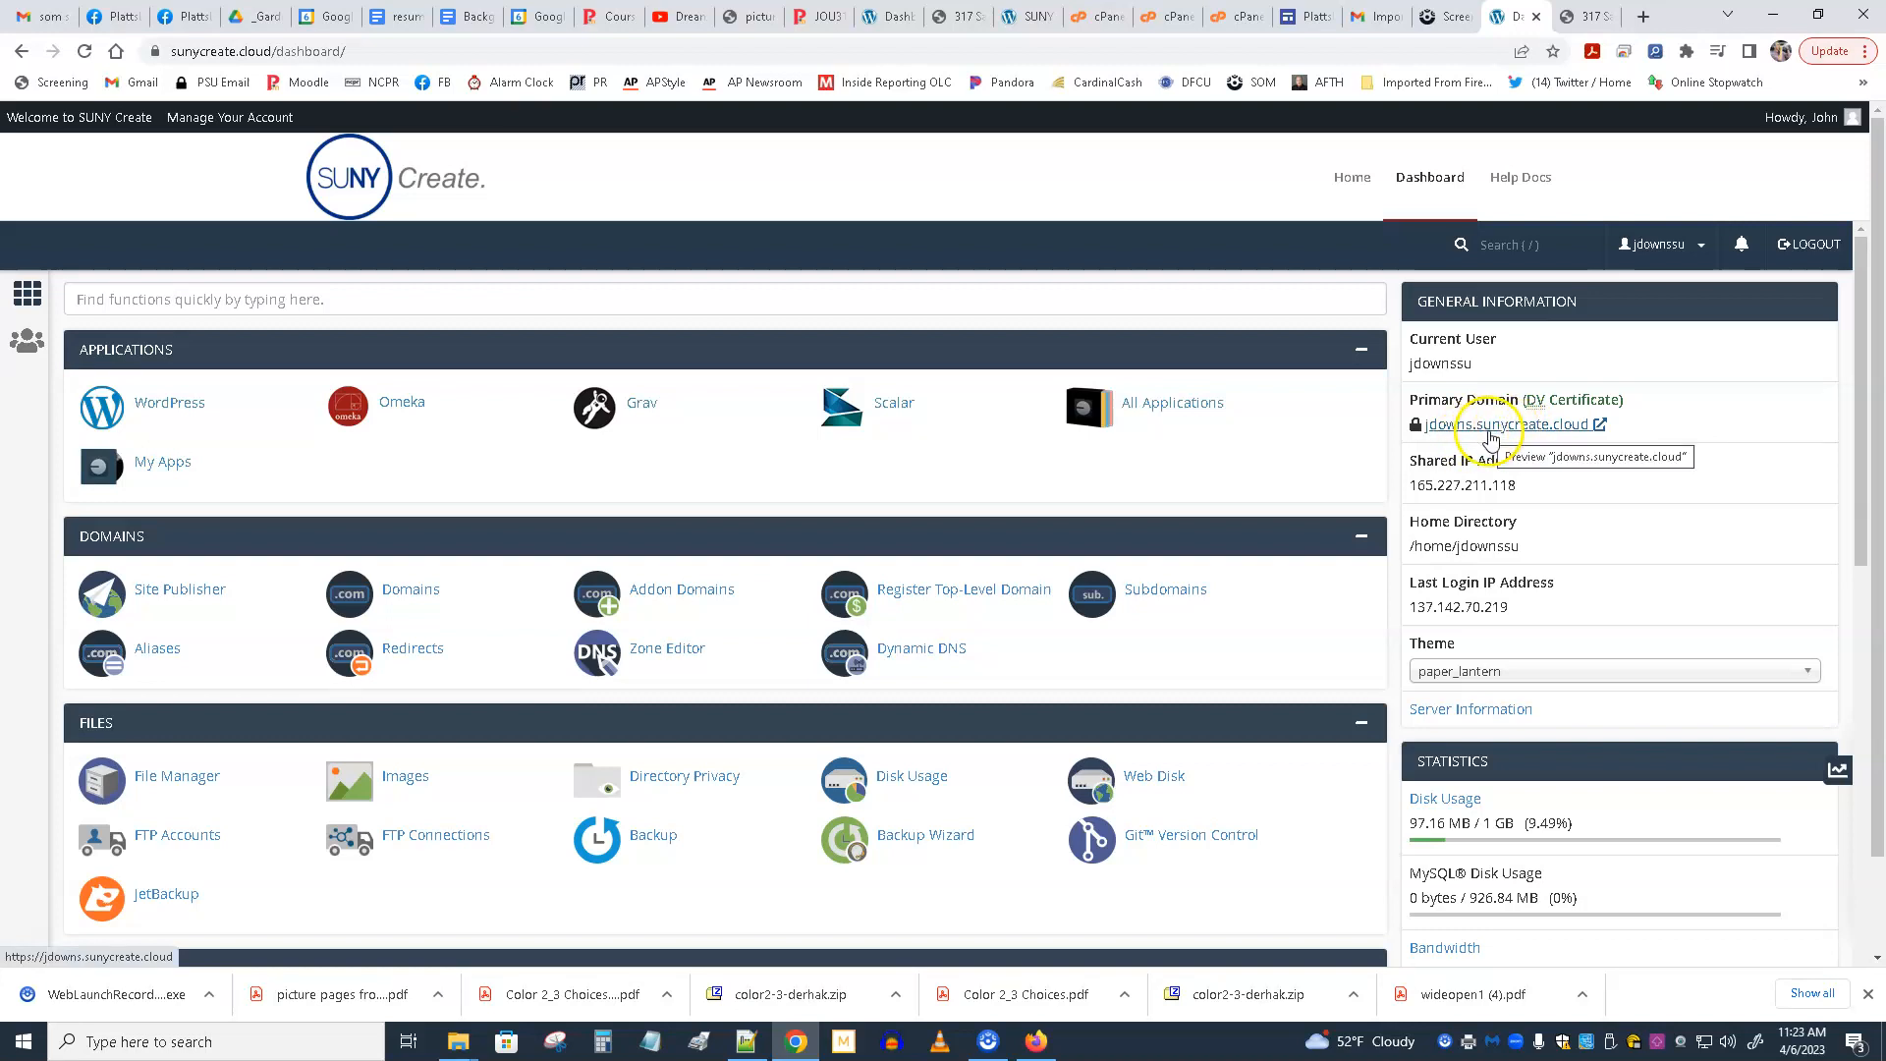
{"action": "scroll", "coordinate": [1542, 548], "scroll_direction": "down", "scroll_amount": 3}
{"action": "scroll", "coordinate": [1543, 548], "scroll_direction": "down", "scroll_amount": 3}
{"action": "scroll", "coordinate": [1543, 548], "scroll_direction": "up", "scroll_amount": 3}
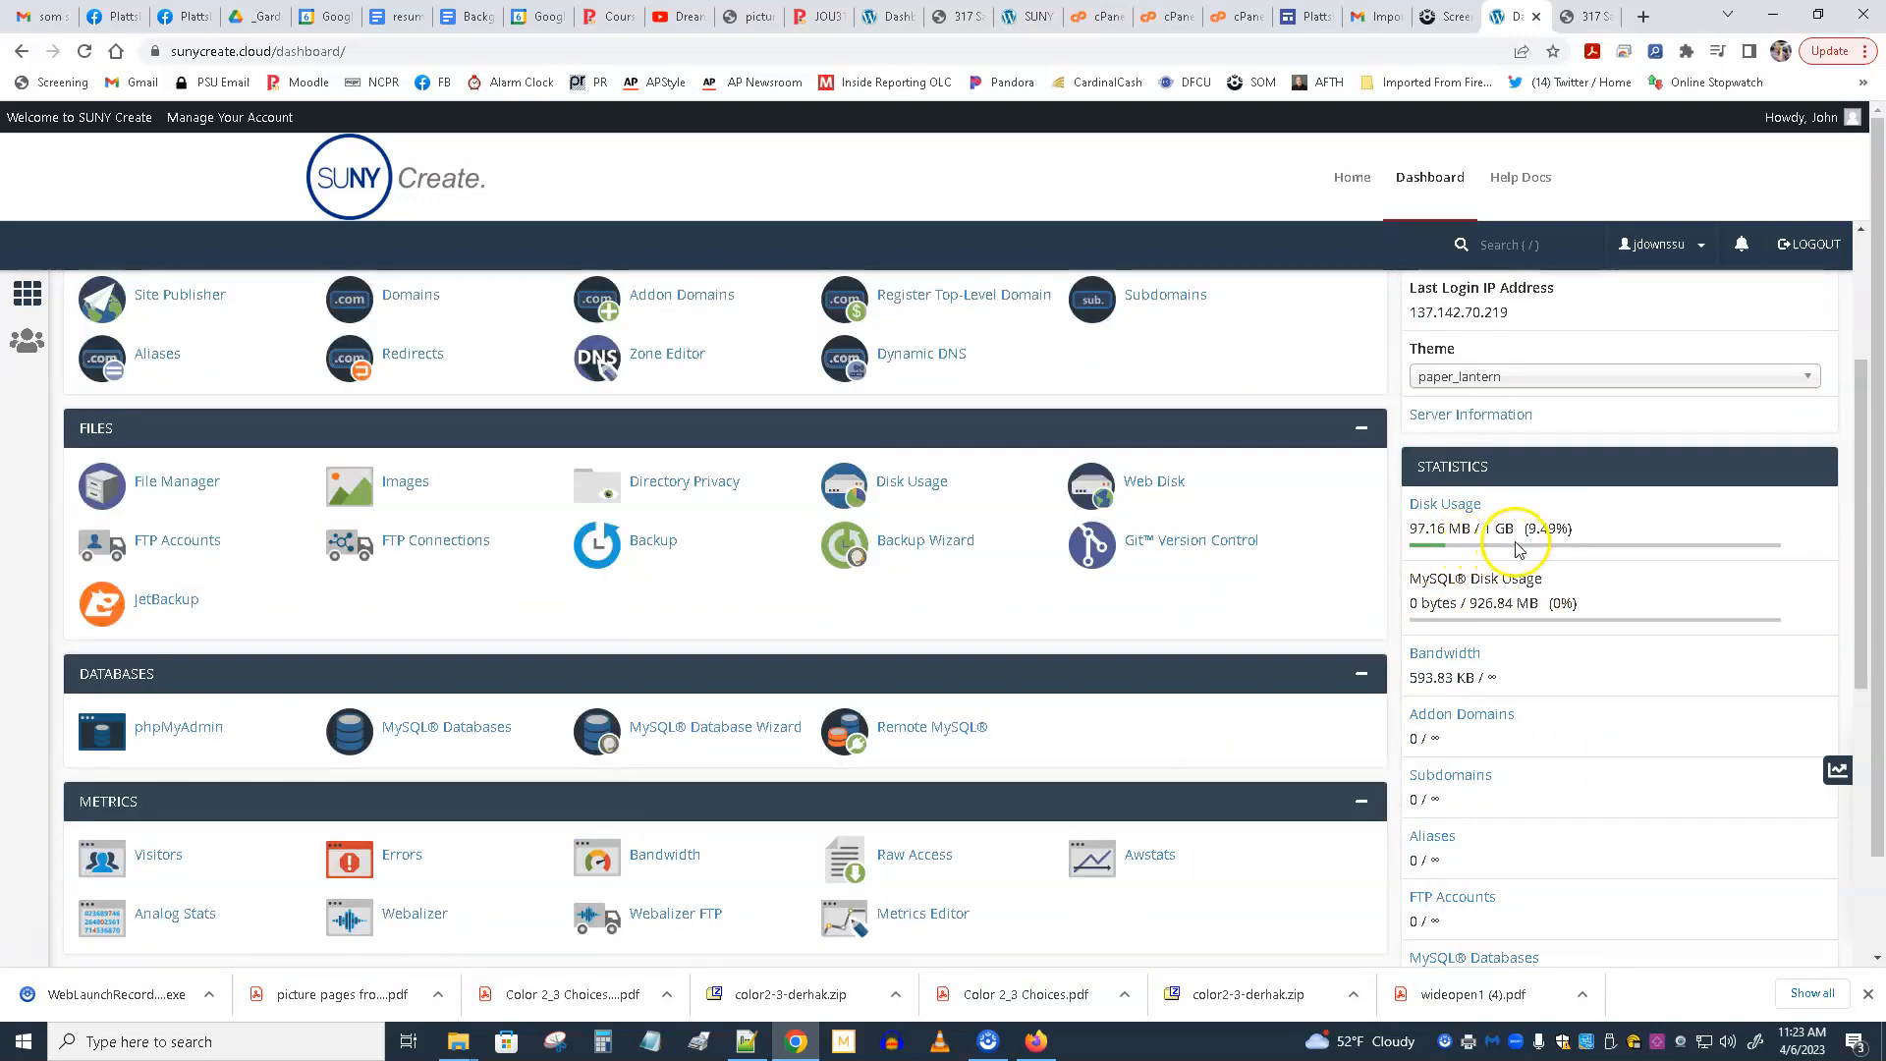
Open the File Manager from the Dashboard's Files section, look into public_ftp and list the contents of public_html.
{"action": "scroll", "coordinate": [1521, 560], "scroll_direction": "up", "scroll_amount": 2}
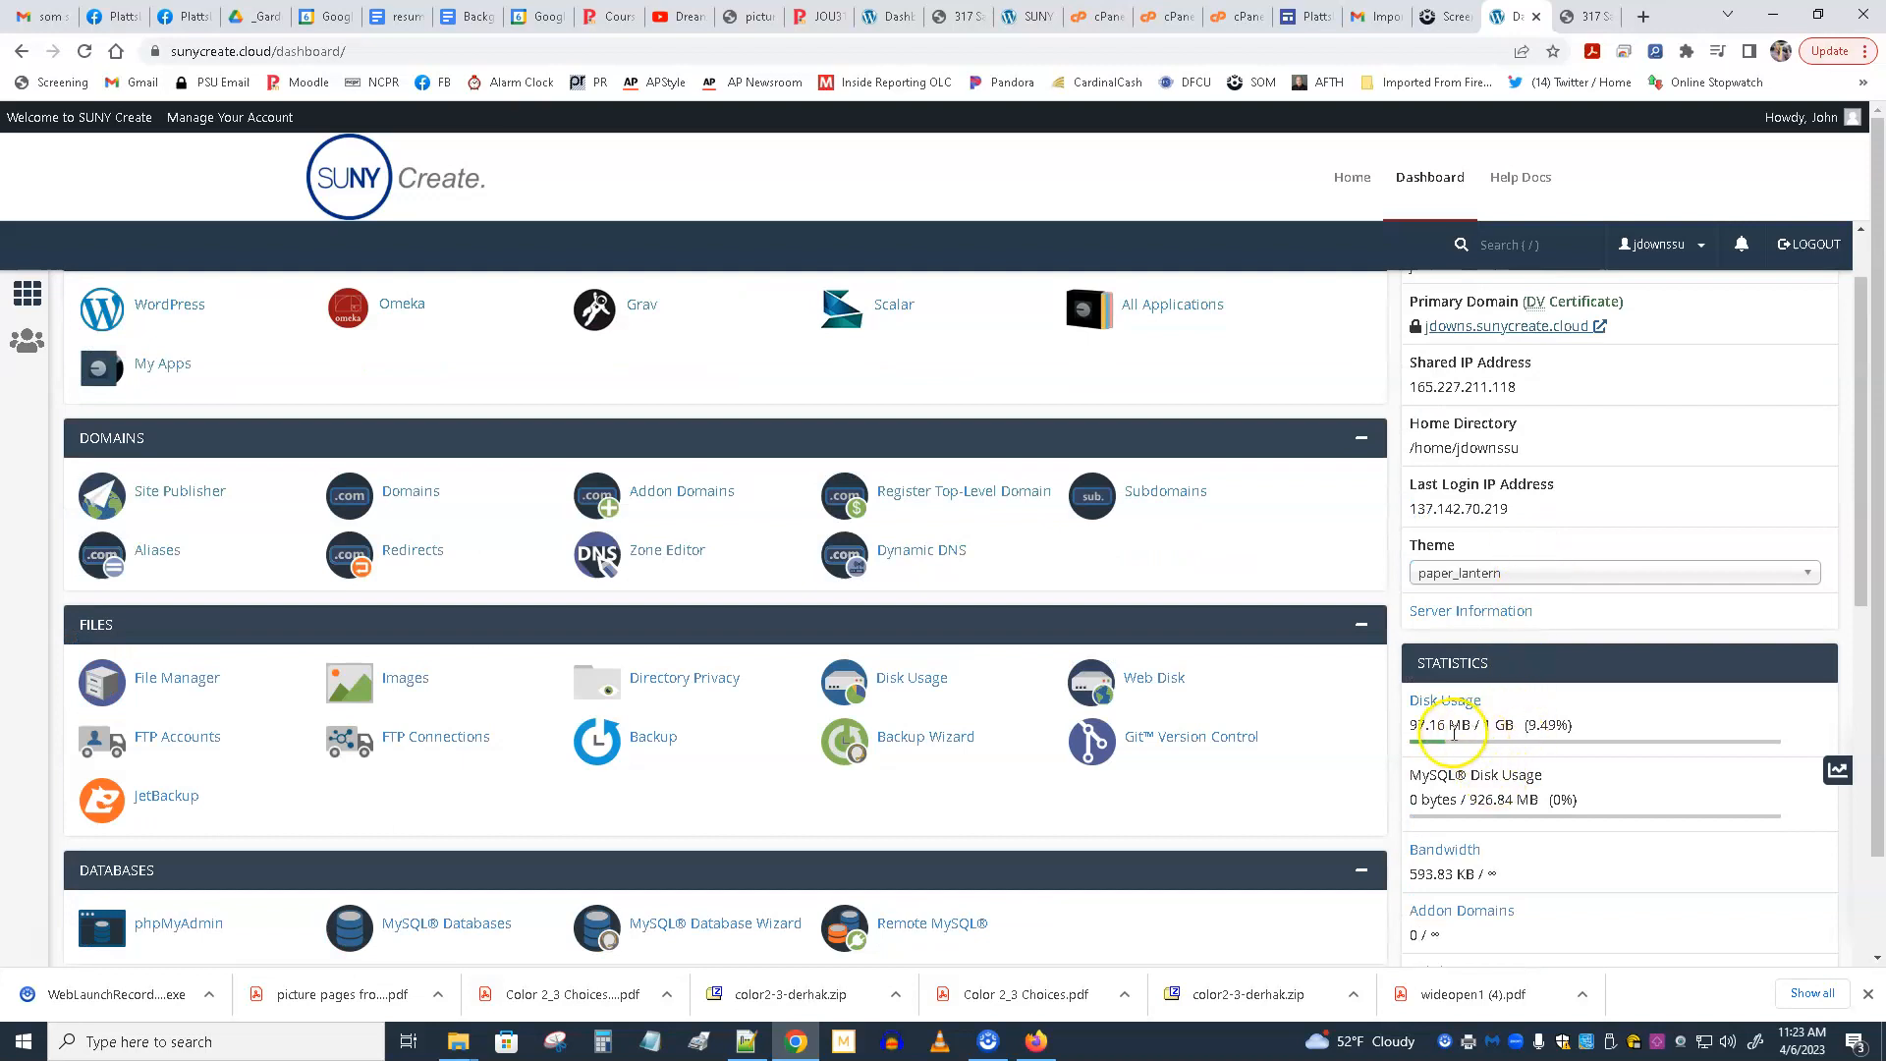
{"action": "scroll", "coordinate": [1523, 737], "scroll_direction": "up", "scroll_amount": 1}
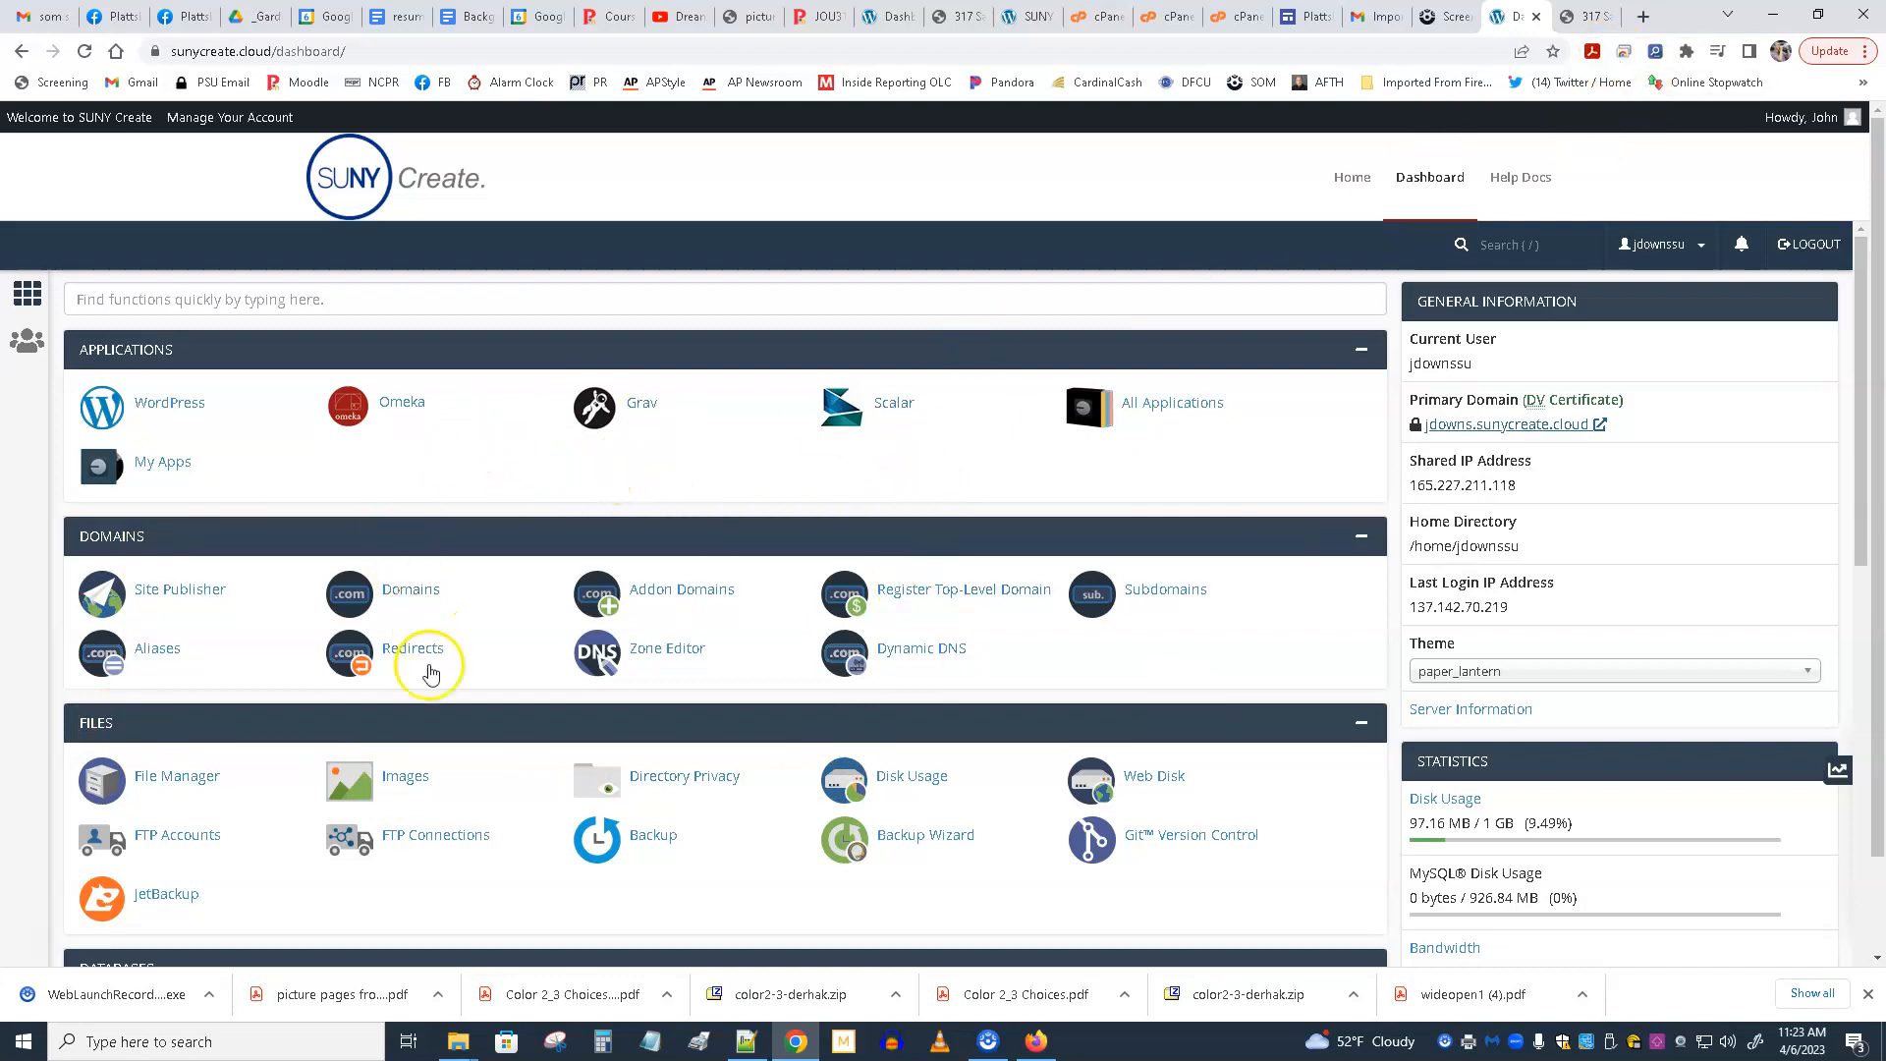
{"action": "left_click", "coordinate": [176, 780]}
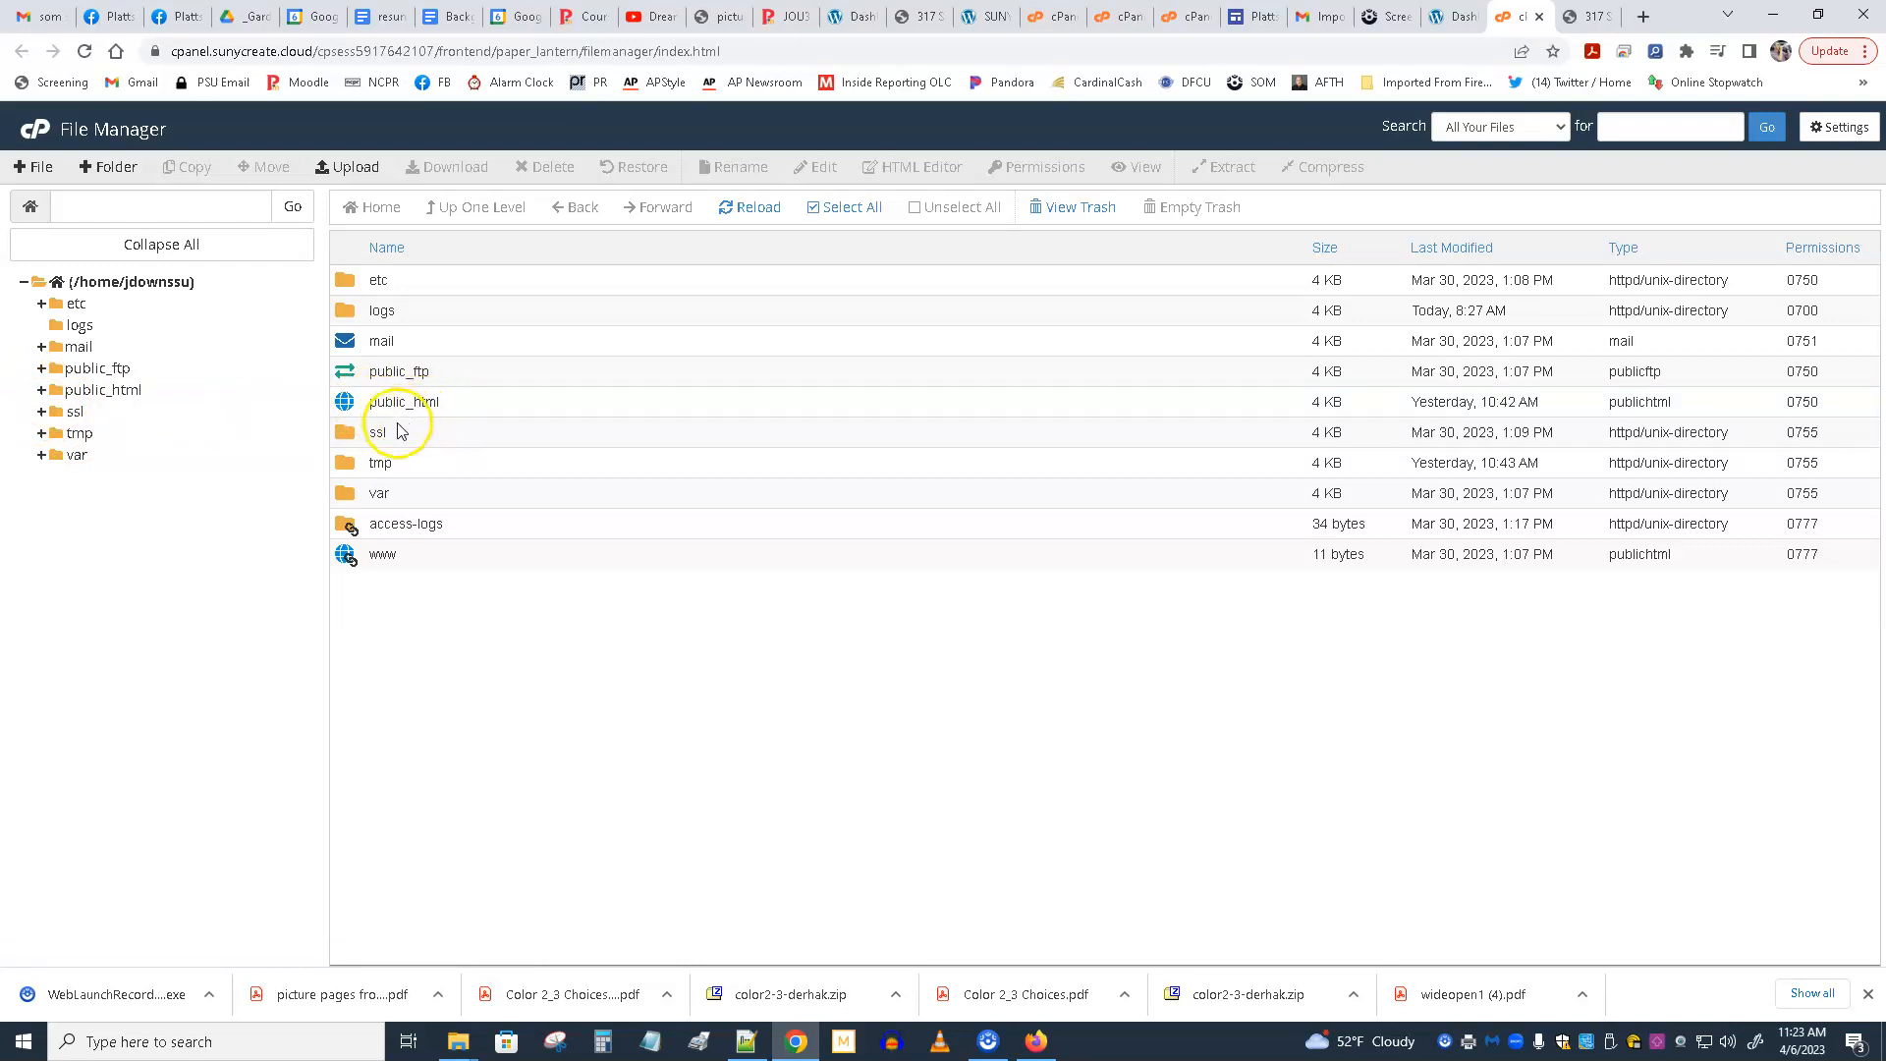
{"action": "left_click", "coordinate": [41, 370]}
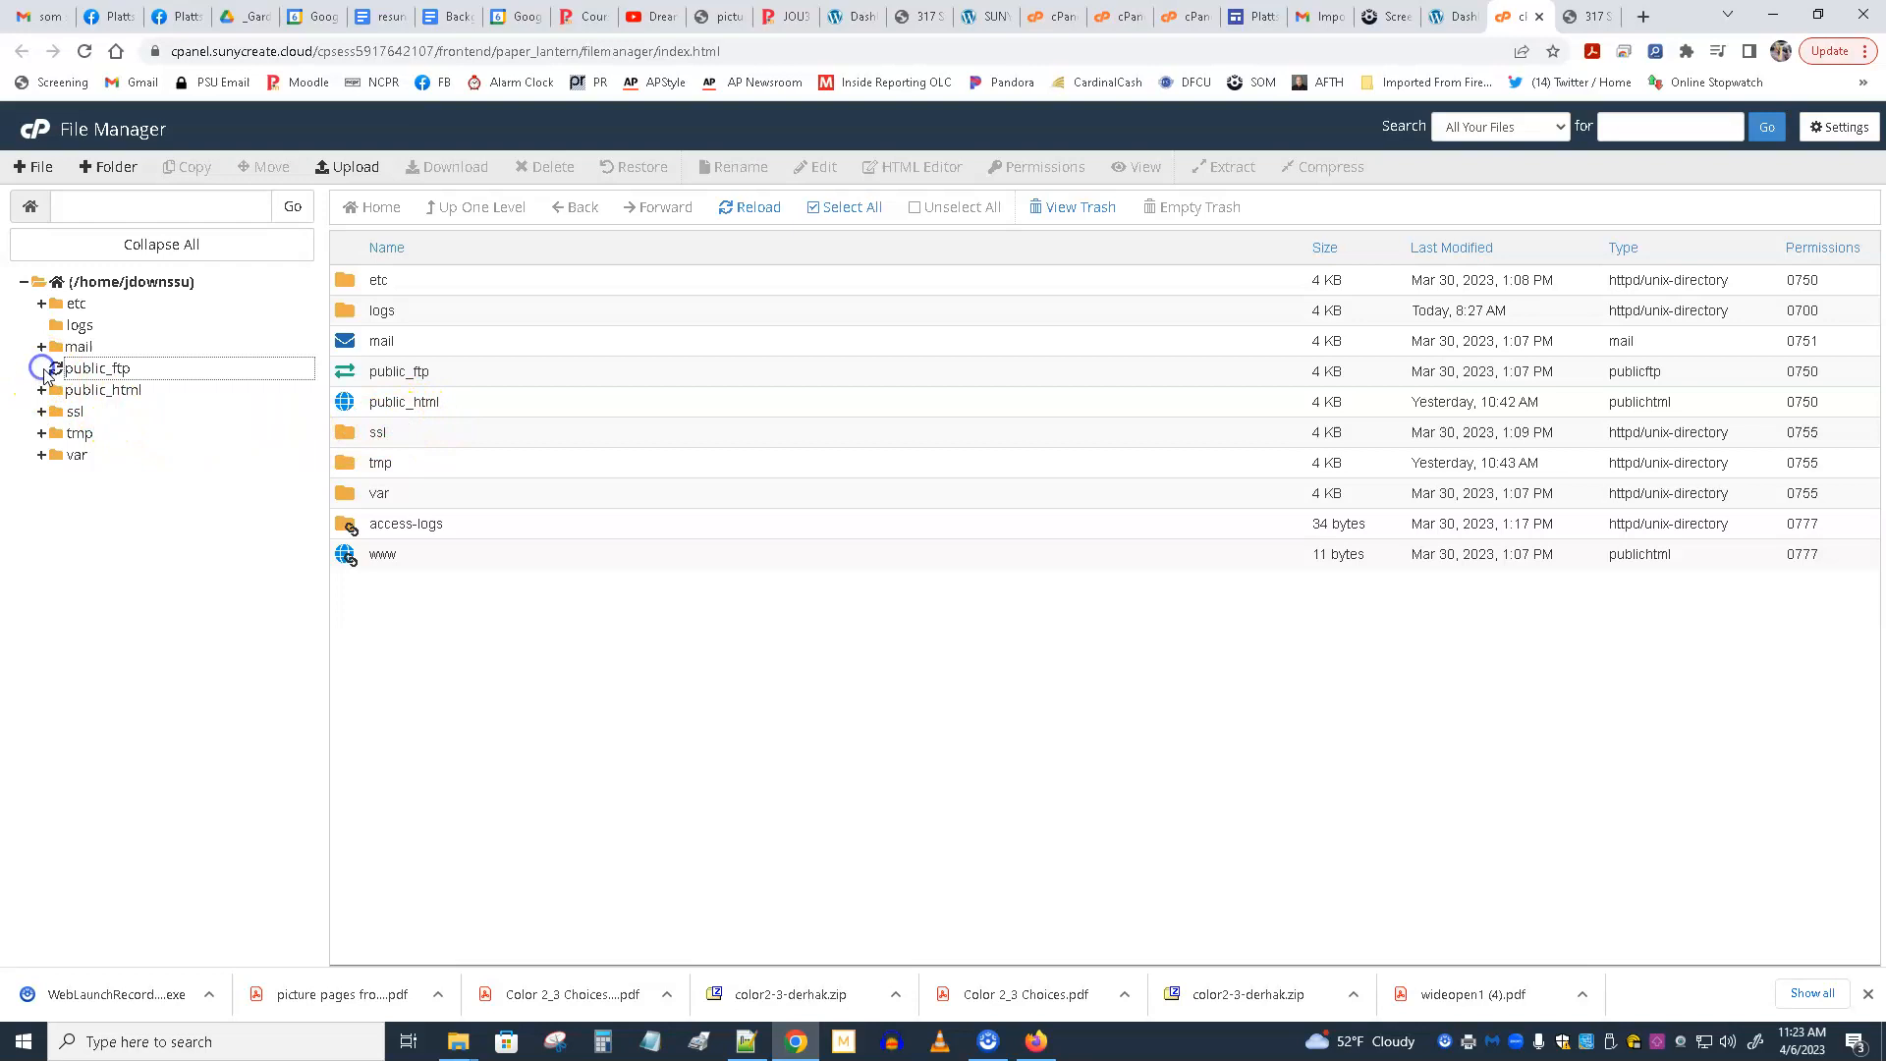
{"action": "left_click", "coordinate": [87, 372]}
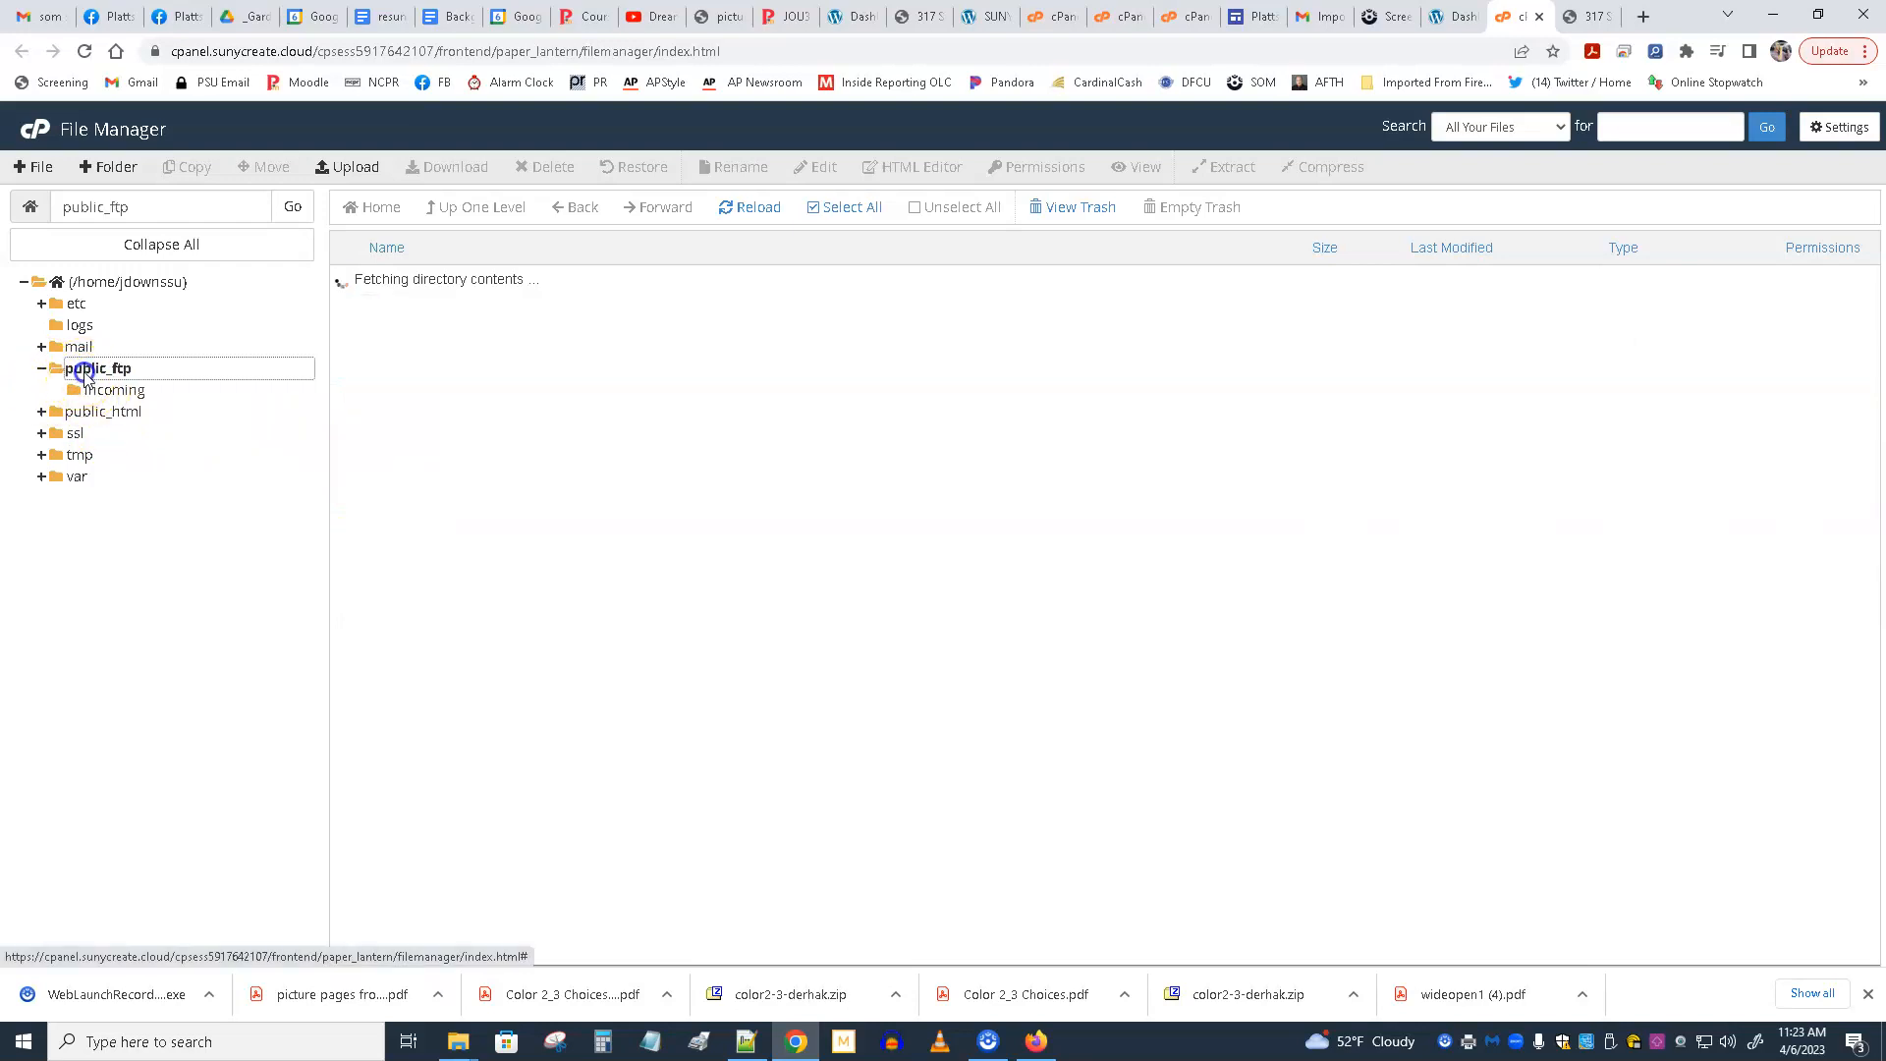
{"action": "left_click", "coordinate": [69, 419]}
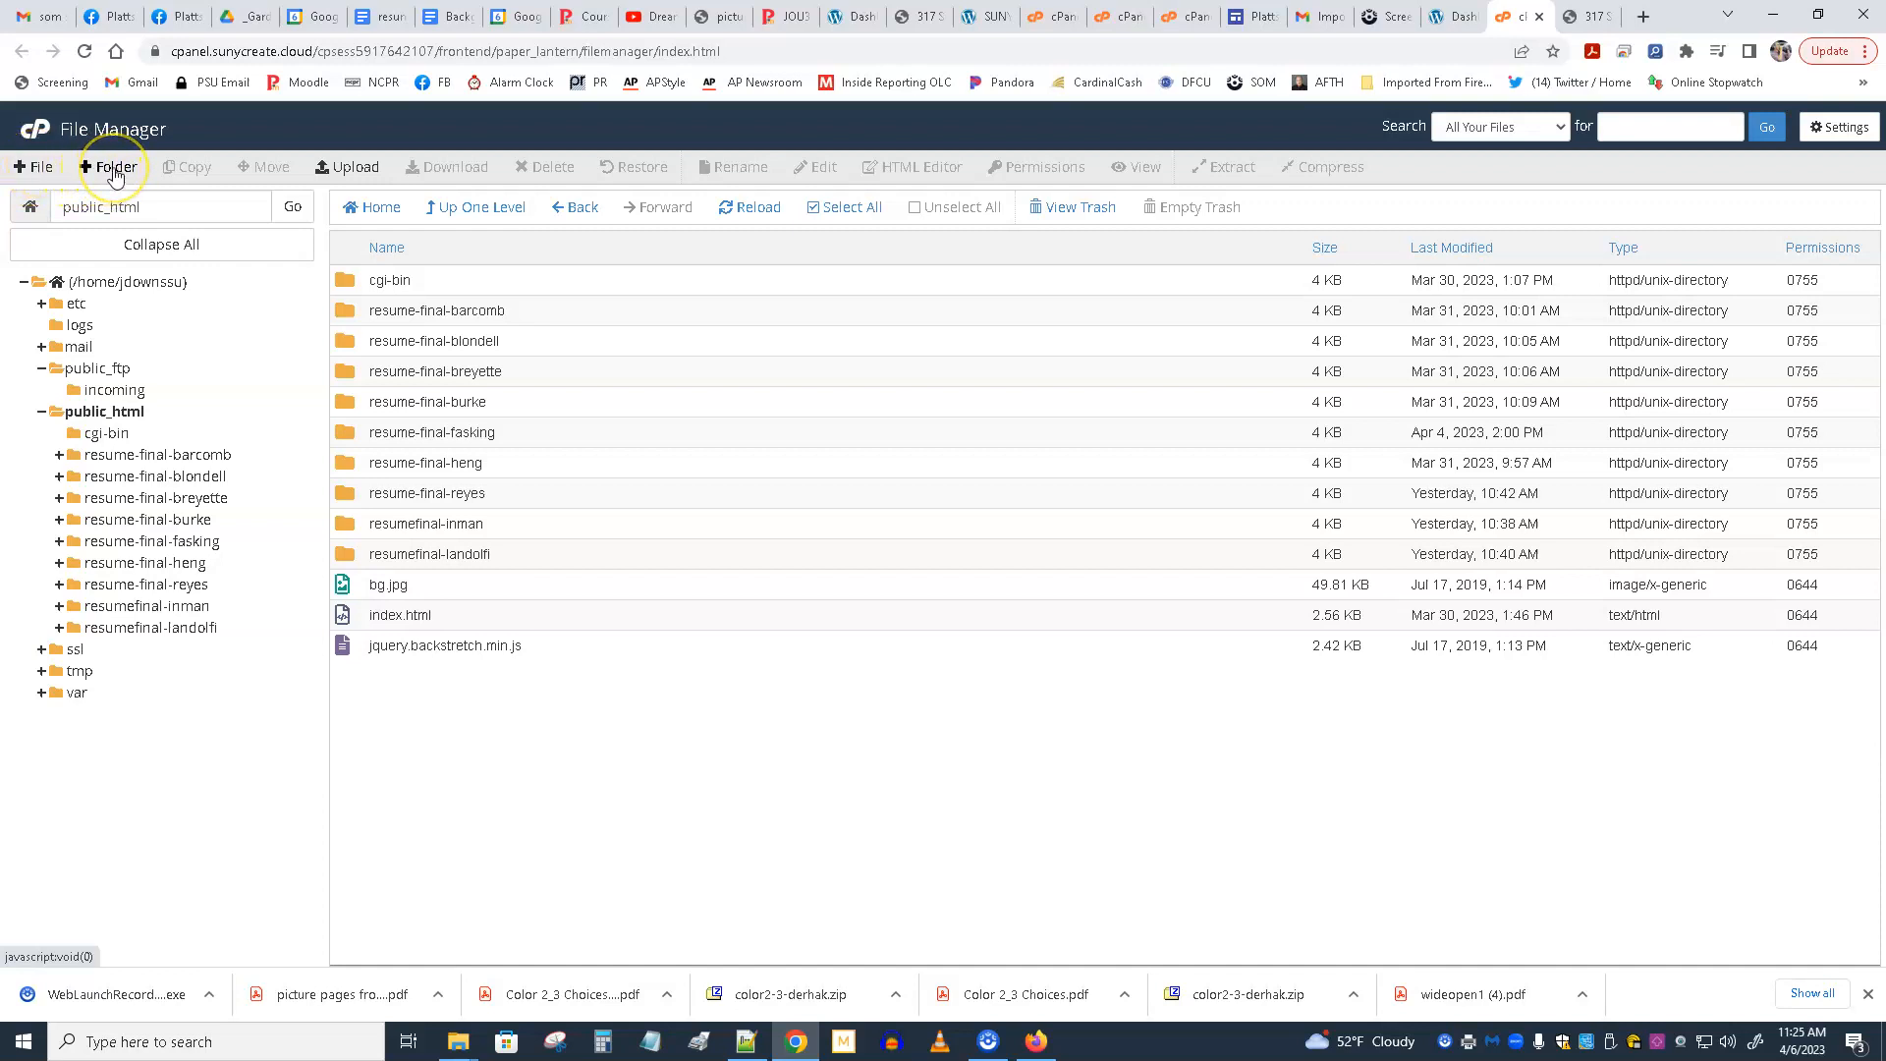
Open the upload page for public_html and place the 2023 File Explorer window beside its drop area.
{"action": "left_click", "coordinate": [348, 168]}
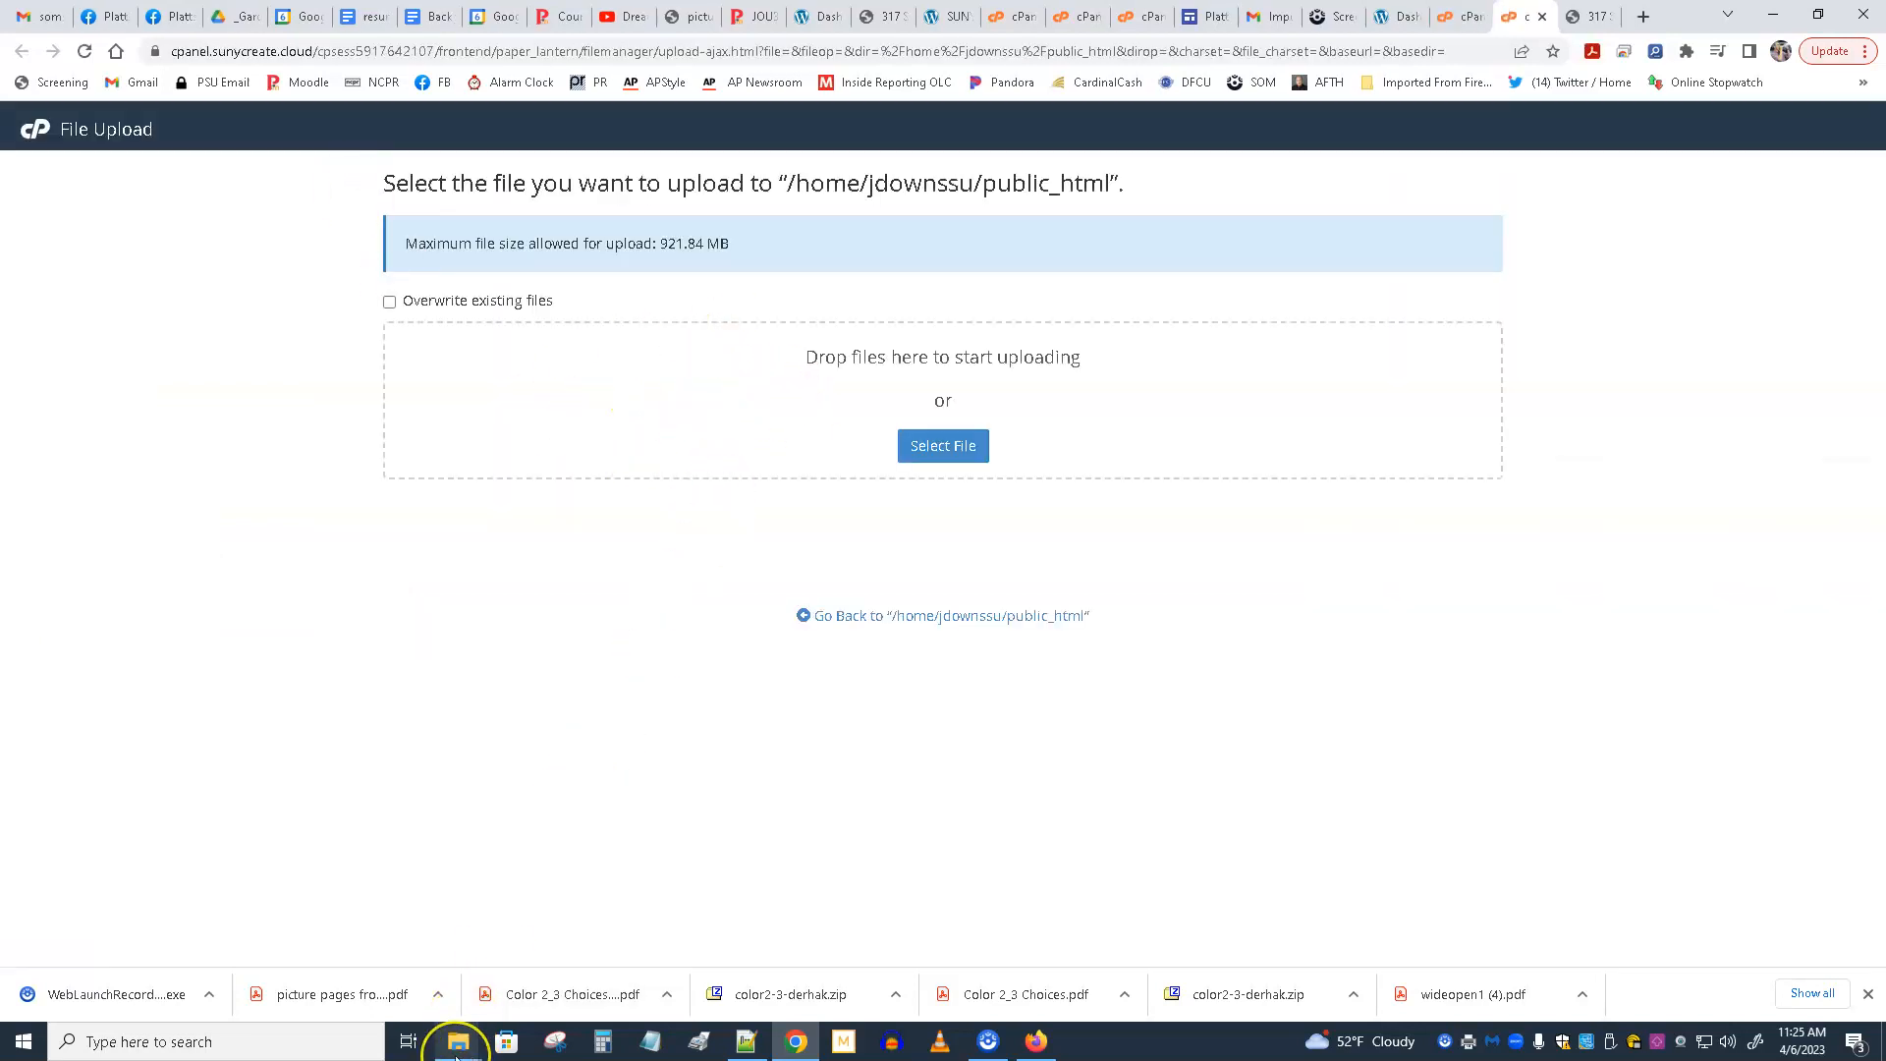
{"action": "mouse_move", "coordinate": [456, 1056]}
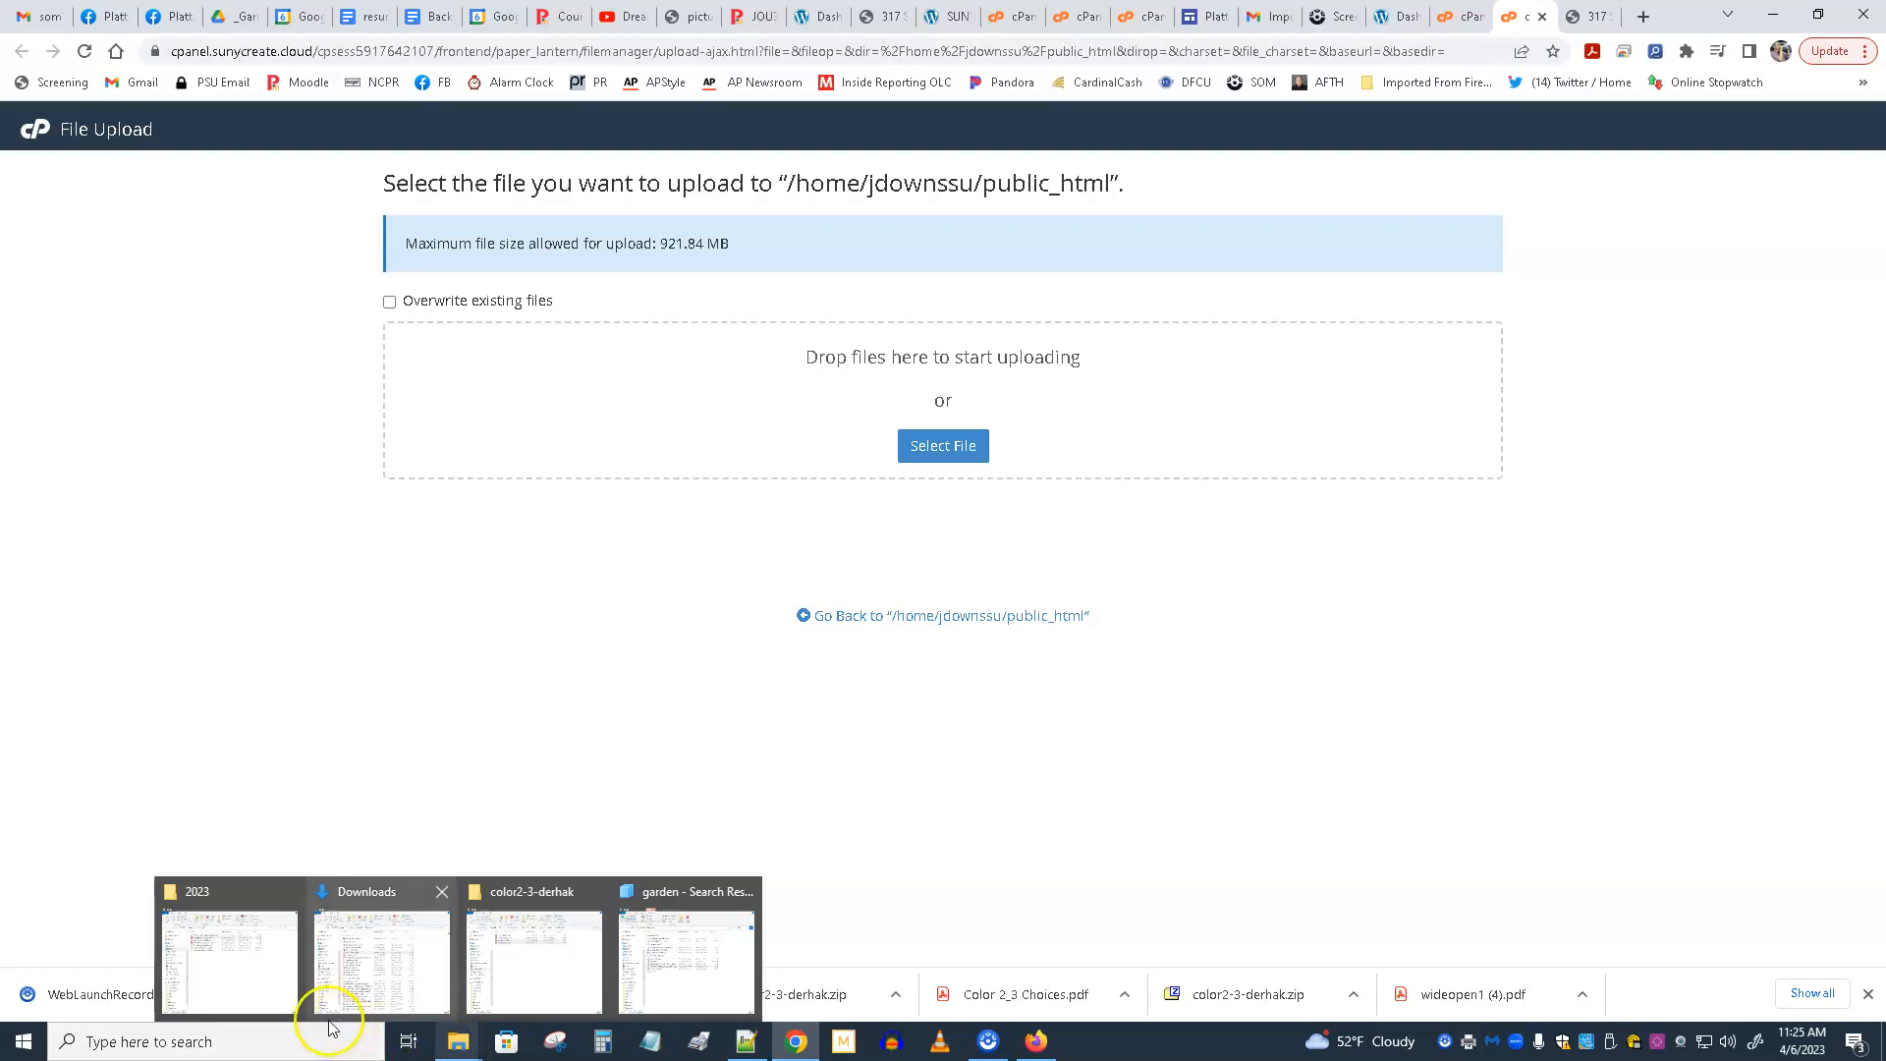
{"action": "left_click", "coordinate": [230, 958]}
{"action": "left_click_drag", "start_coordinate": [541, 93], "coordinate": [1192, 204]}
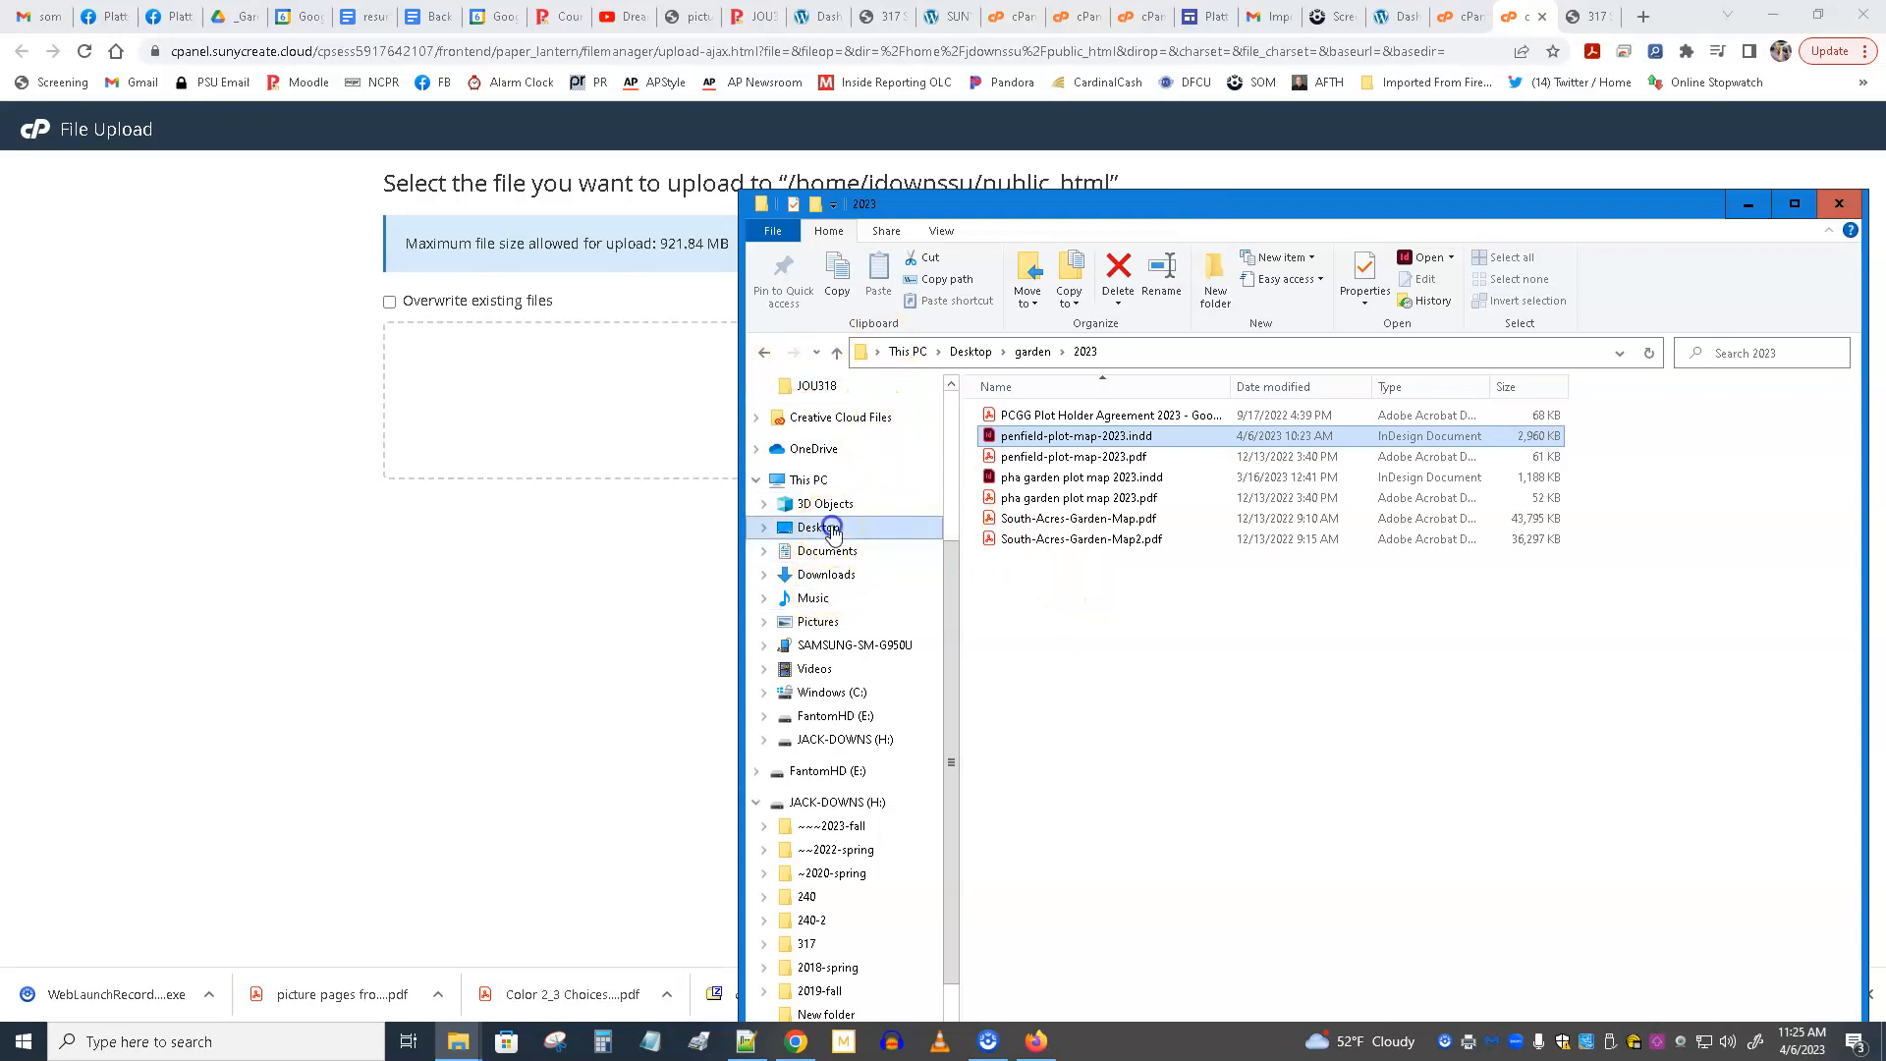
Browse in File Explorer to the 317-azure-upload folder inside ~files for moodle on the Desktop.
{"action": "left_click", "coordinate": [821, 527]}
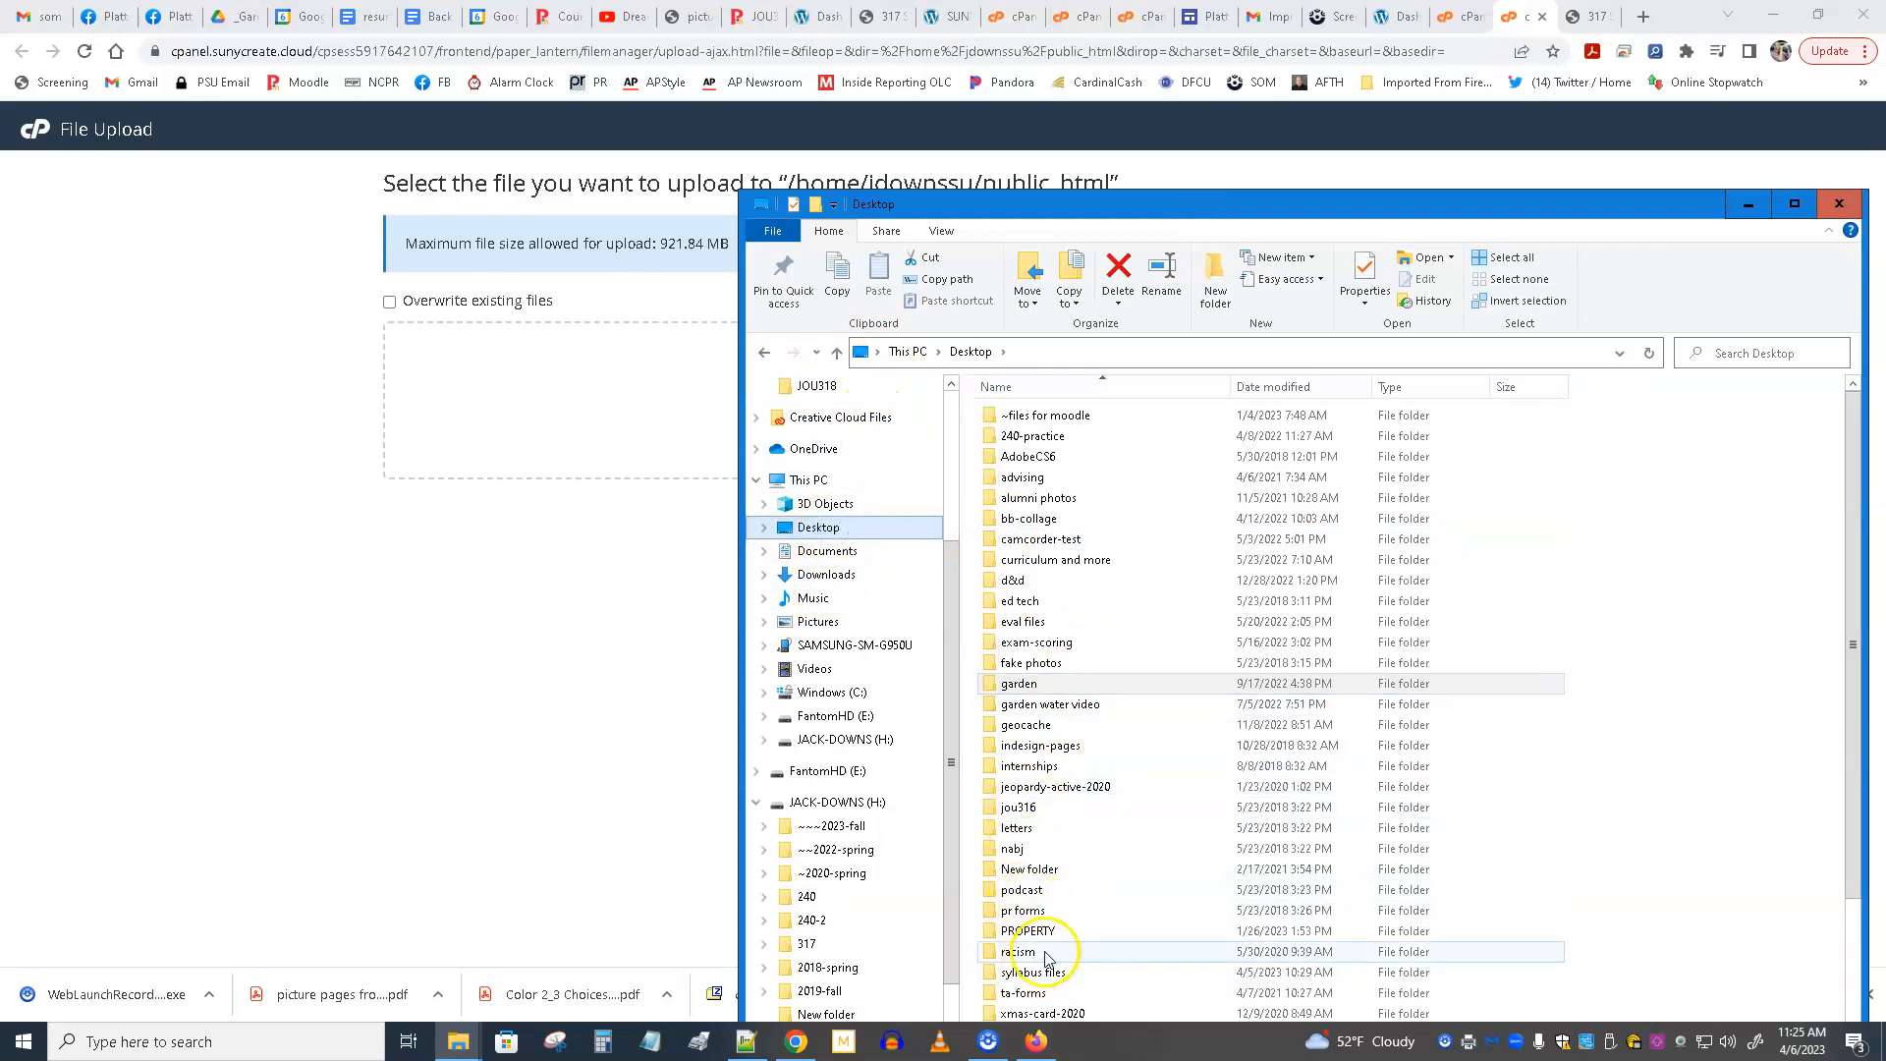
{"action": "scroll", "coordinate": [1031, 912], "scroll_direction": "down", "scroll_amount": 2}
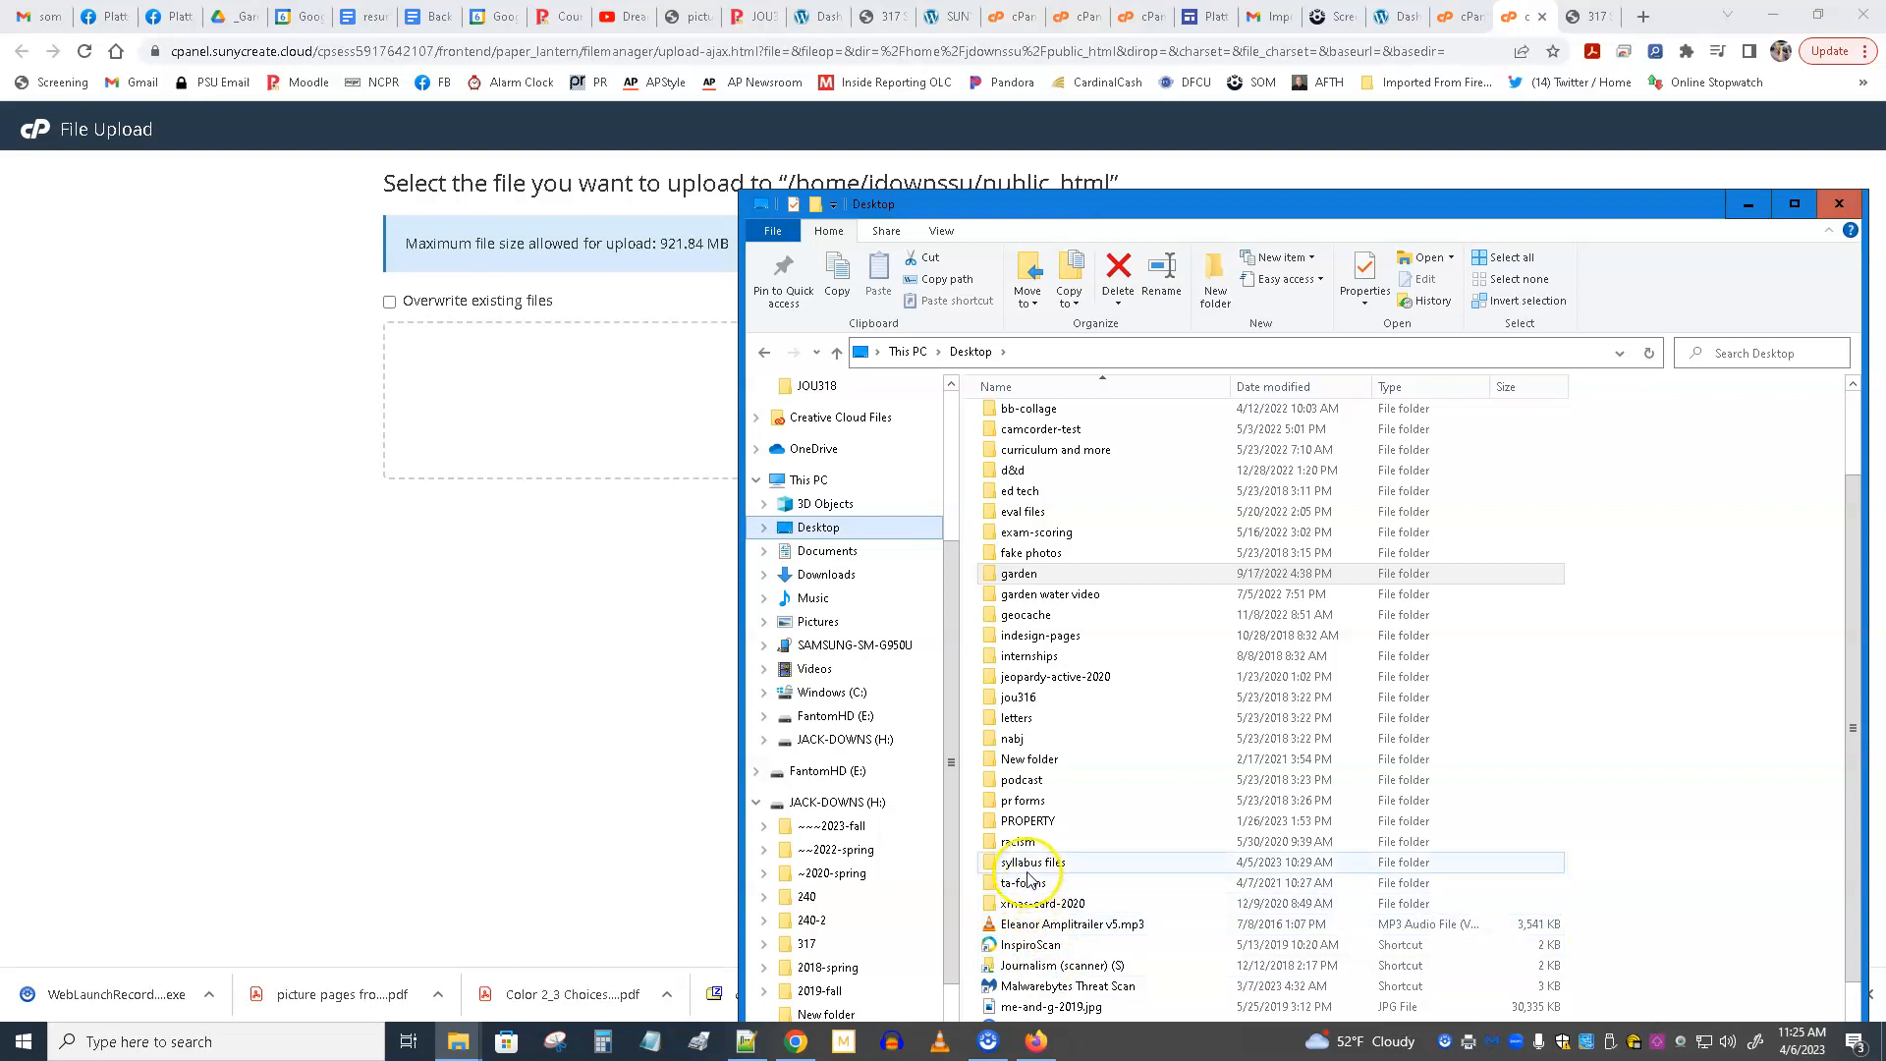
{"action": "left_click", "coordinate": [1025, 578]}
{"action": "scroll", "coordinate": [1025, 589], "scroll_direction": "up", "scroll_amount": 2}
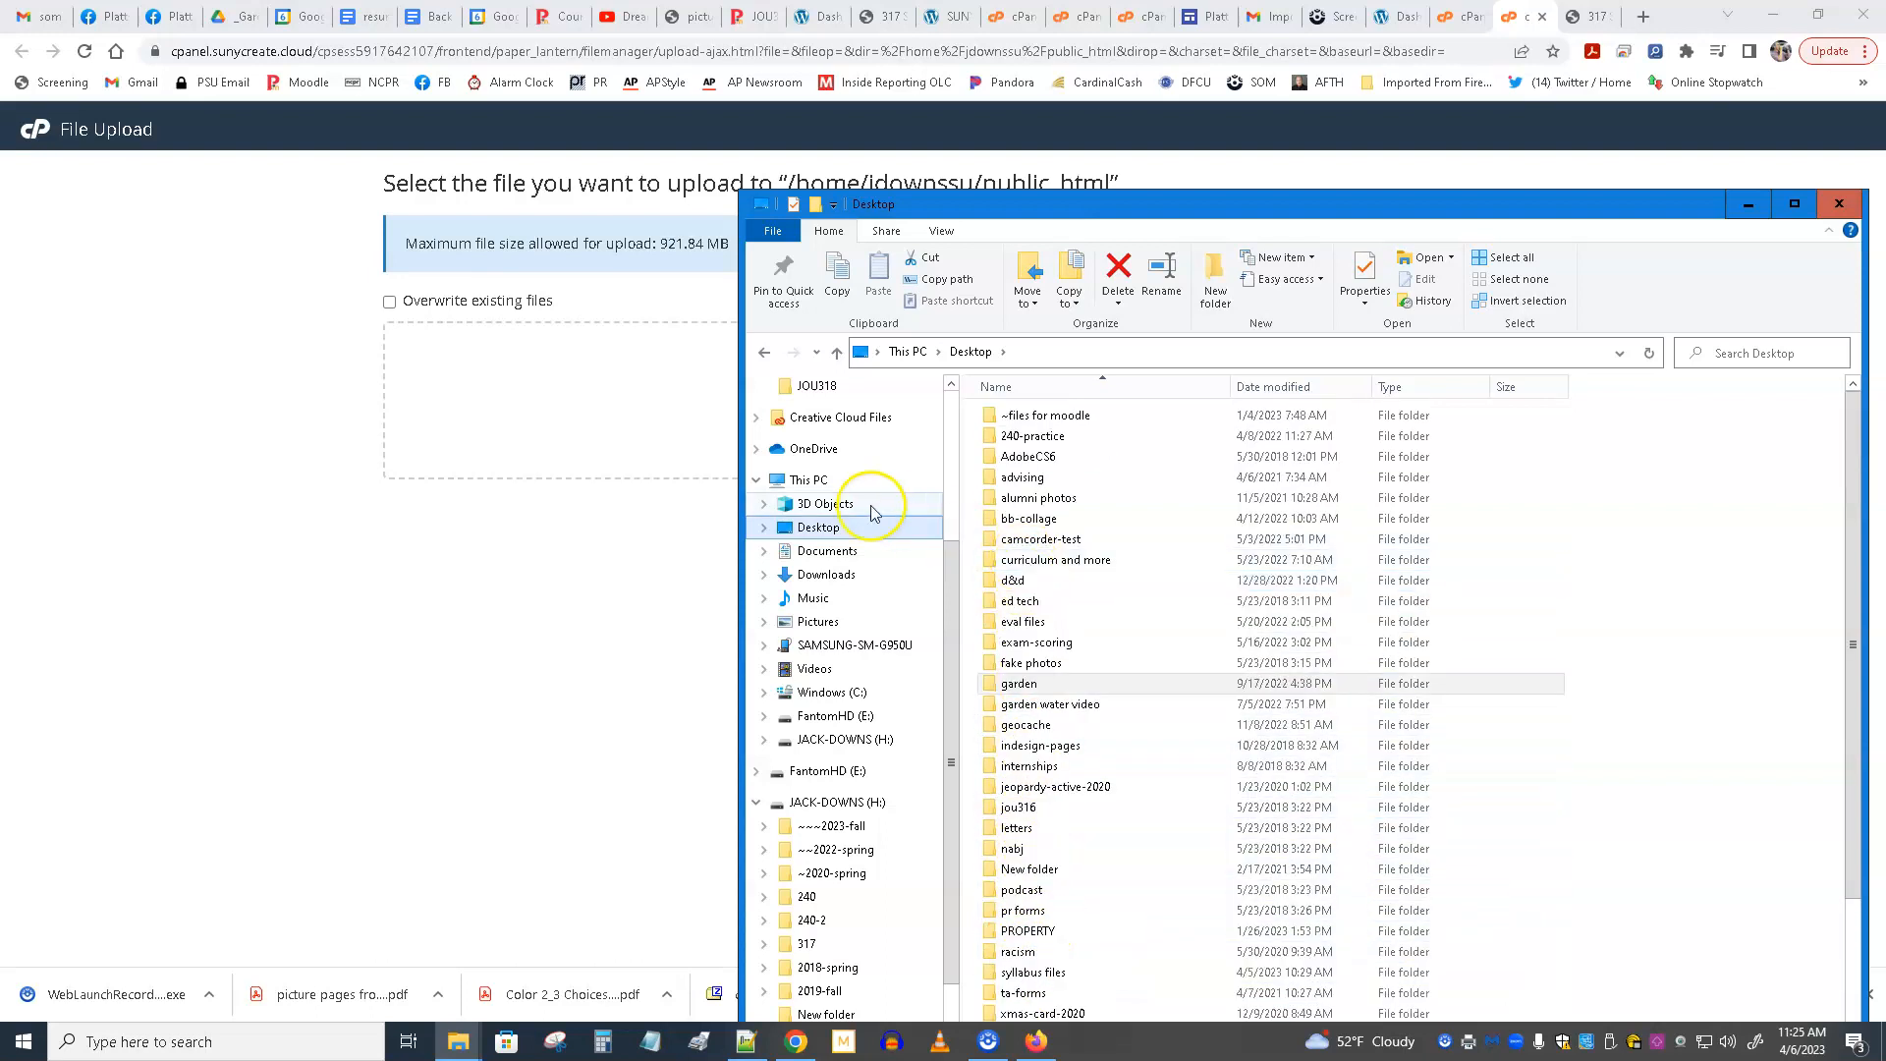
{"action": "scroll", "coordinate": [813, 442], "scroll_direction": "up", "scroll_amount": 1}
{"action": "scroll", "coordinate": [813, 447], "scroll_direction": "up", "scroll_amount": 2}
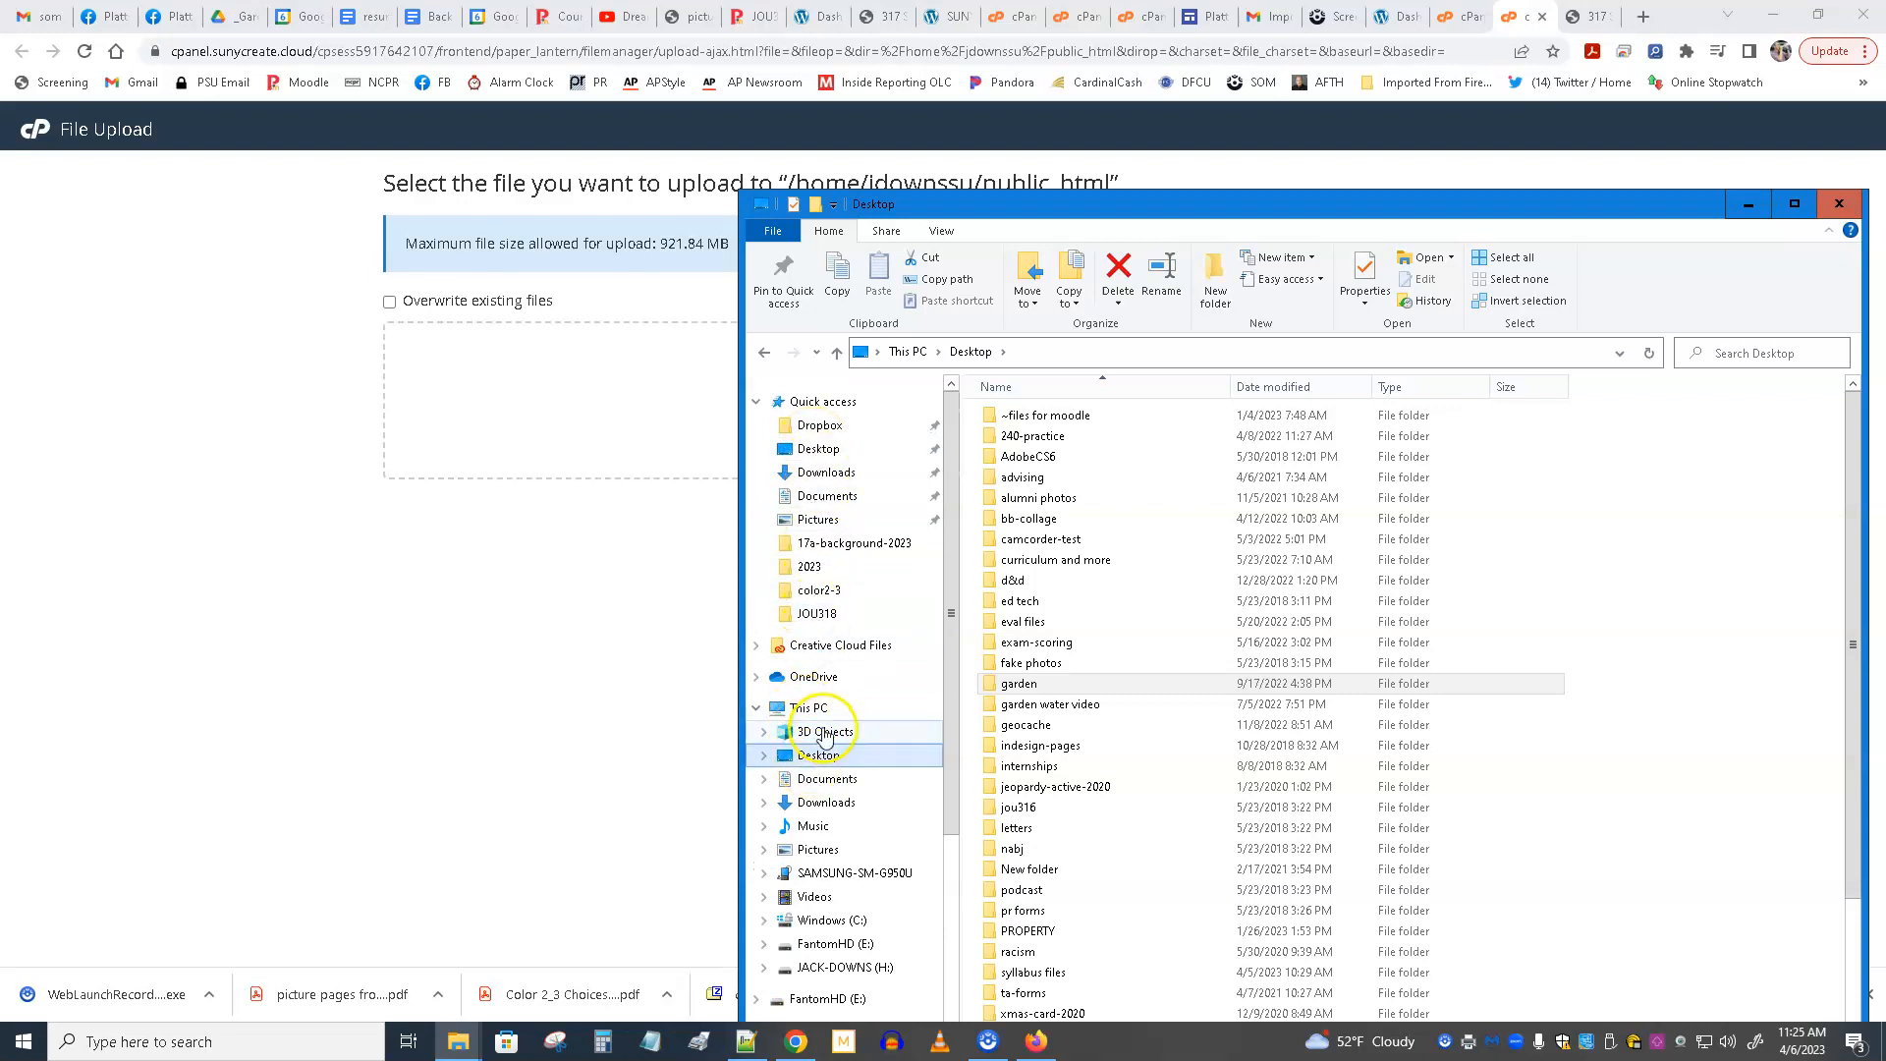
{"action": "left_click", "coordinate": [823, 757]}
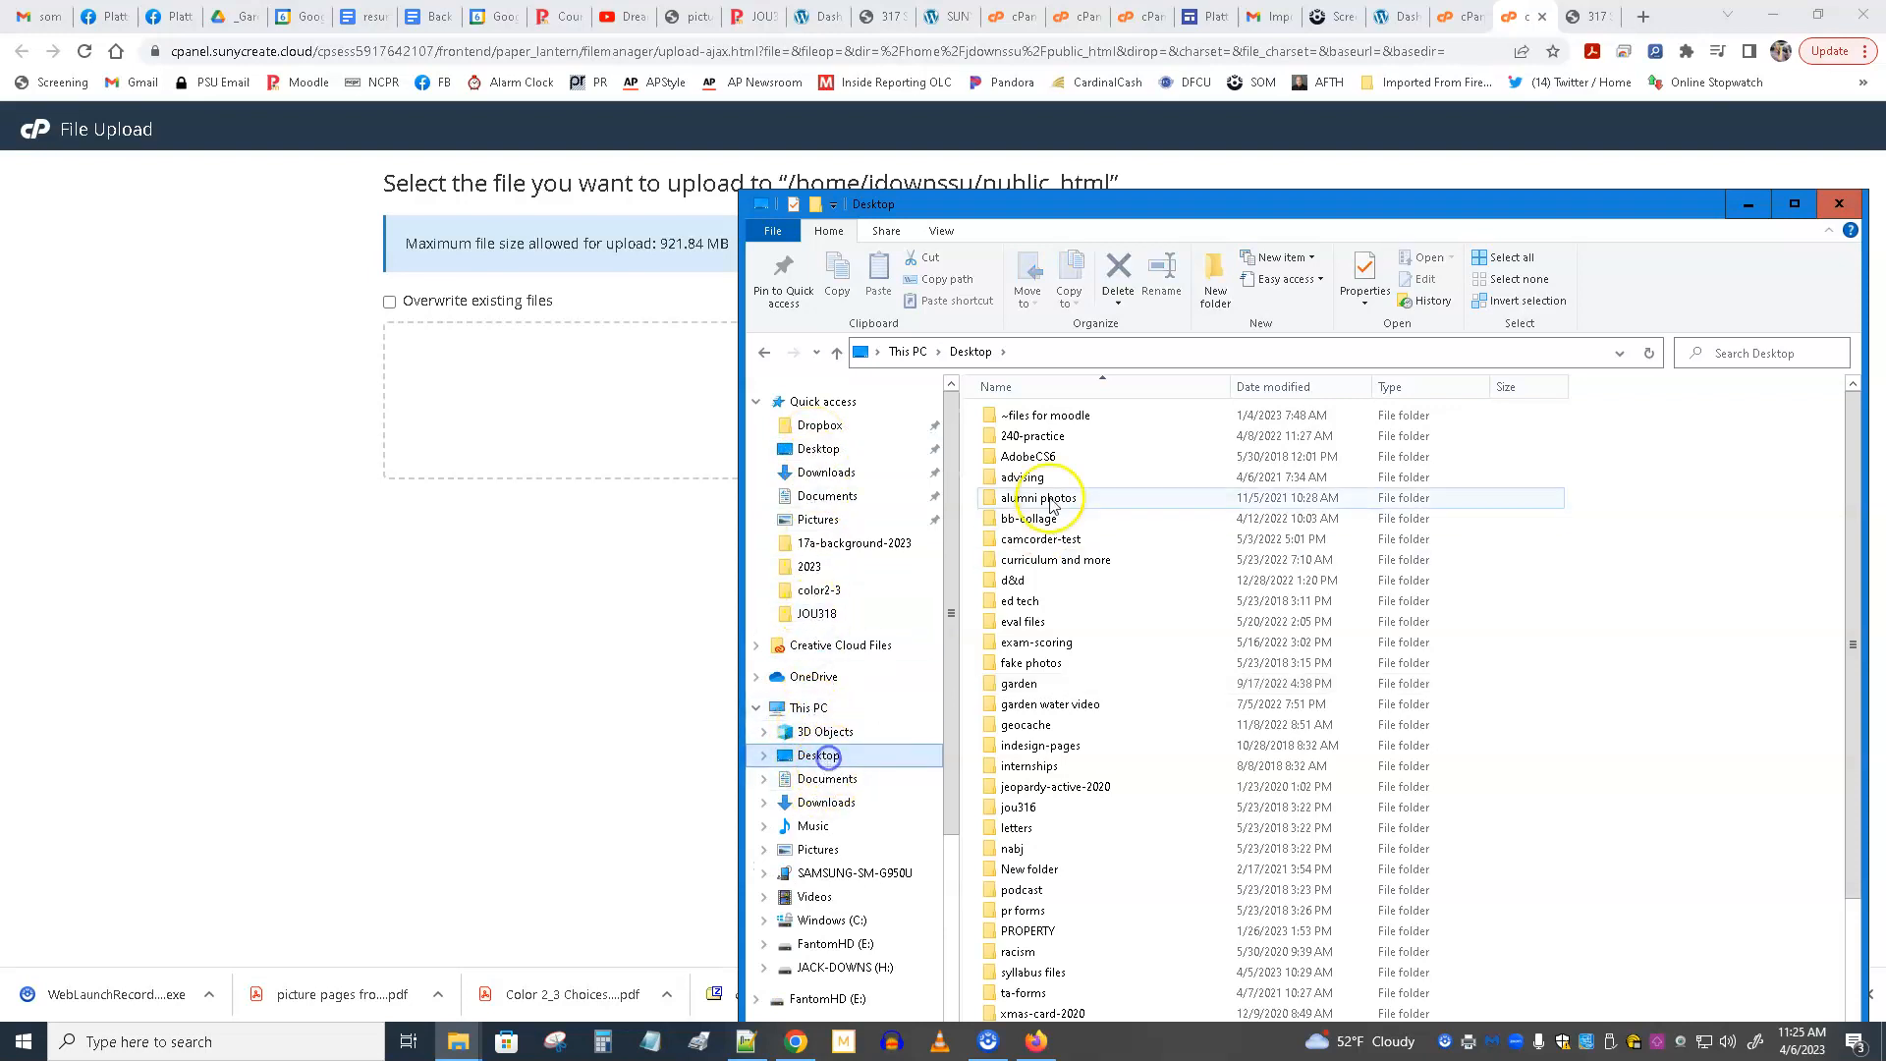
{"action": "double_click", "coordinate": [1078, 419]}
{"action": "double_click", "coordinate": [1007, 420]}
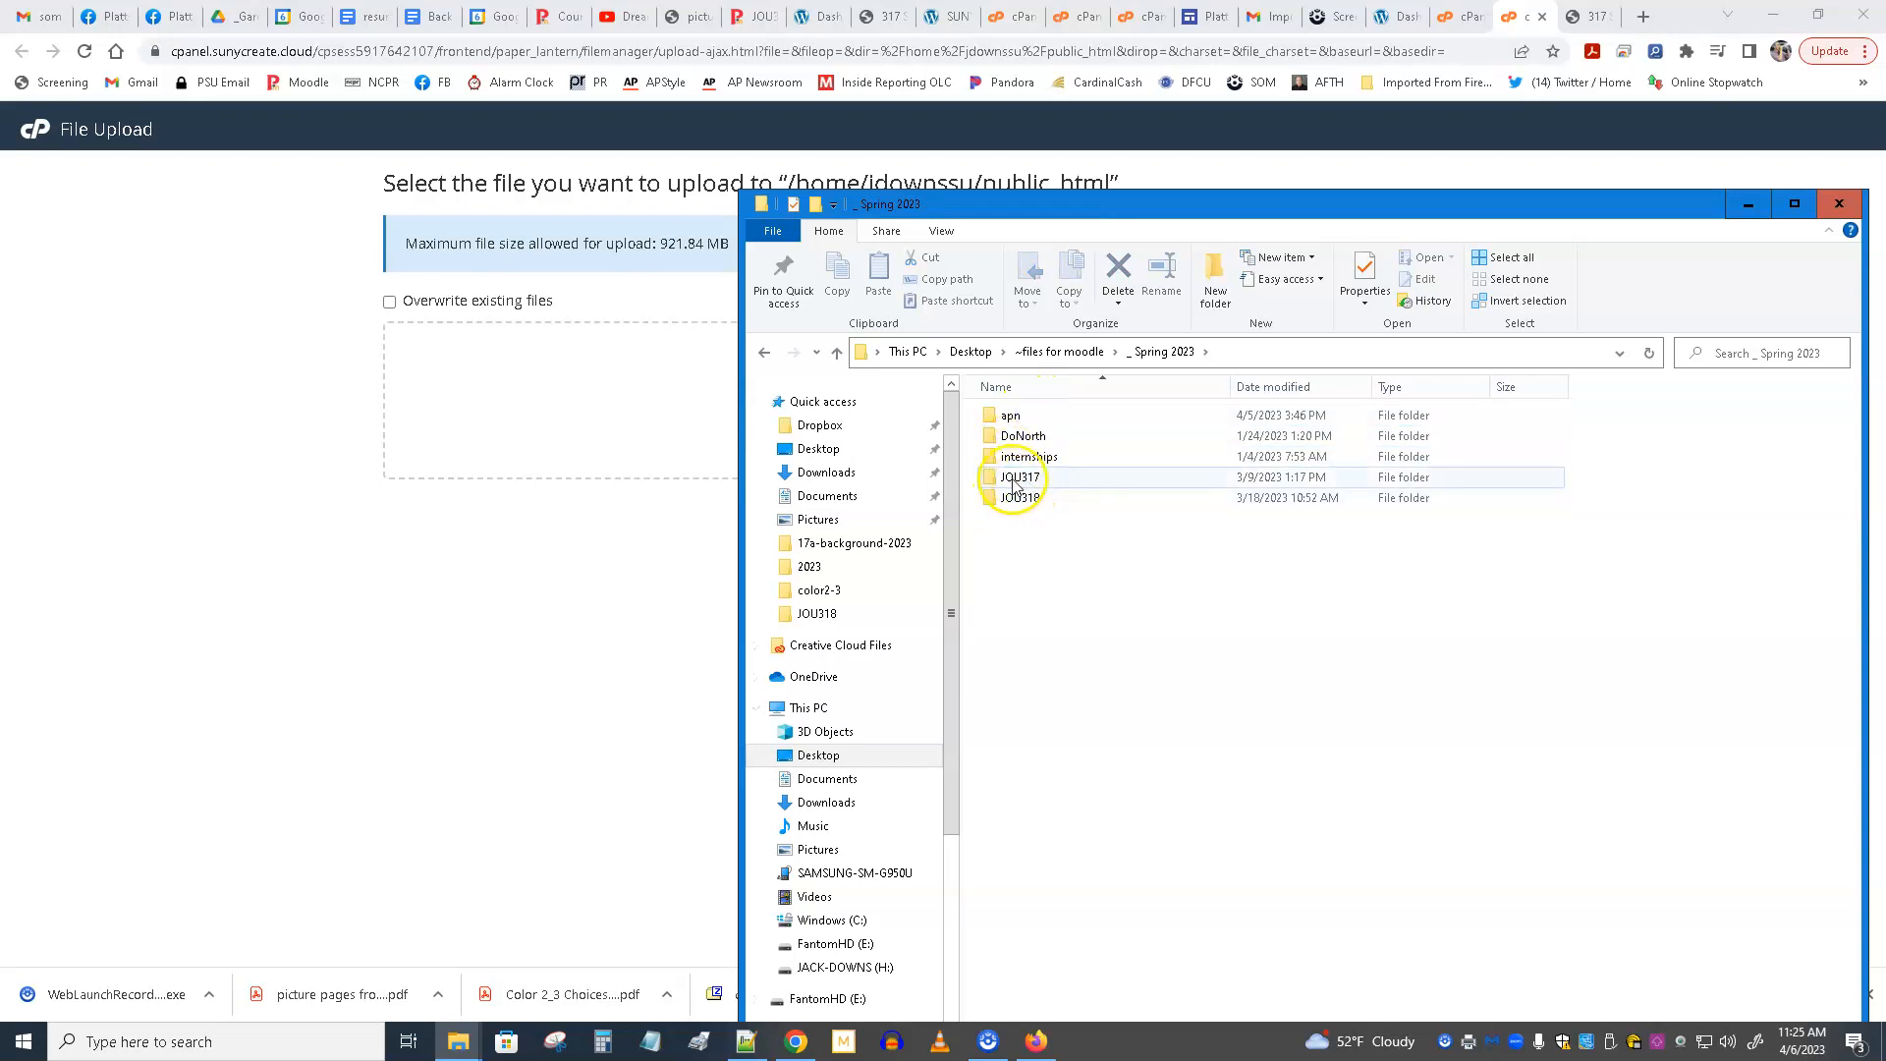
{"action": "left_click", "coordinate": [764, 351]}
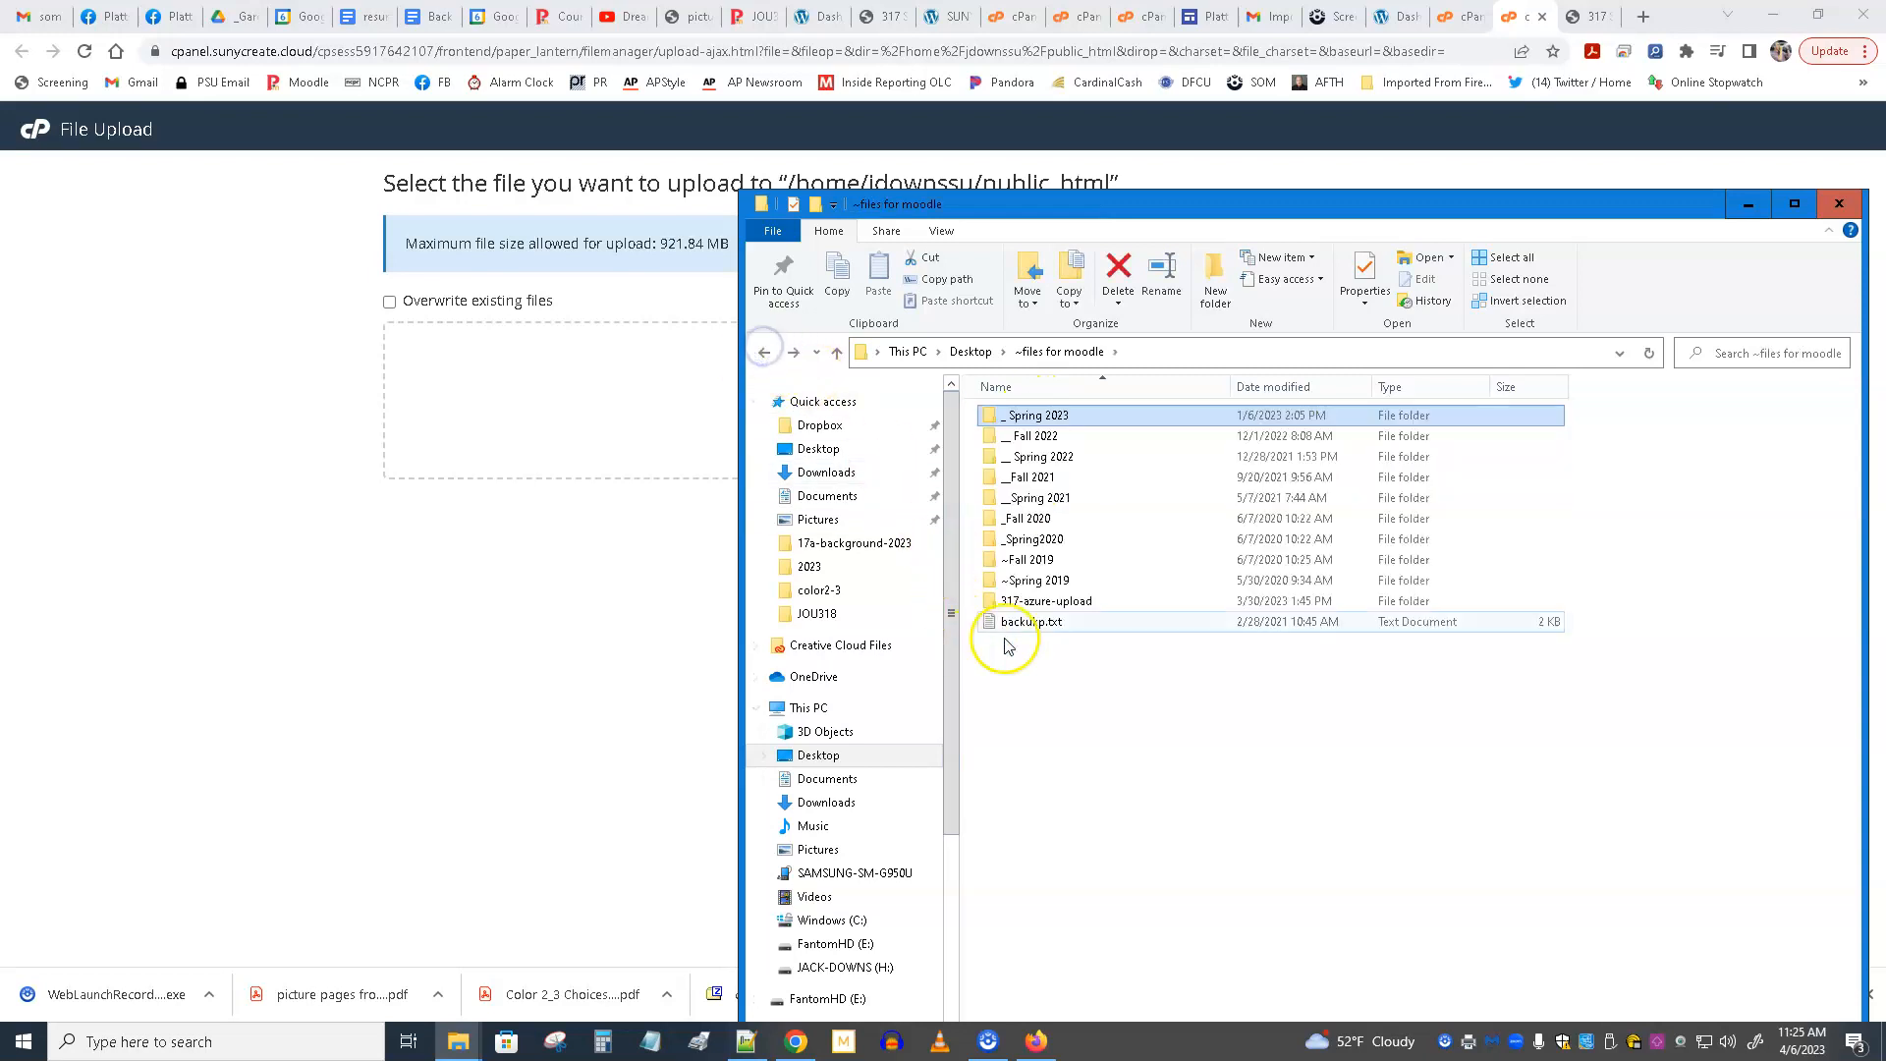
{"action": "double_click", "coordinate": [1043, 601]}
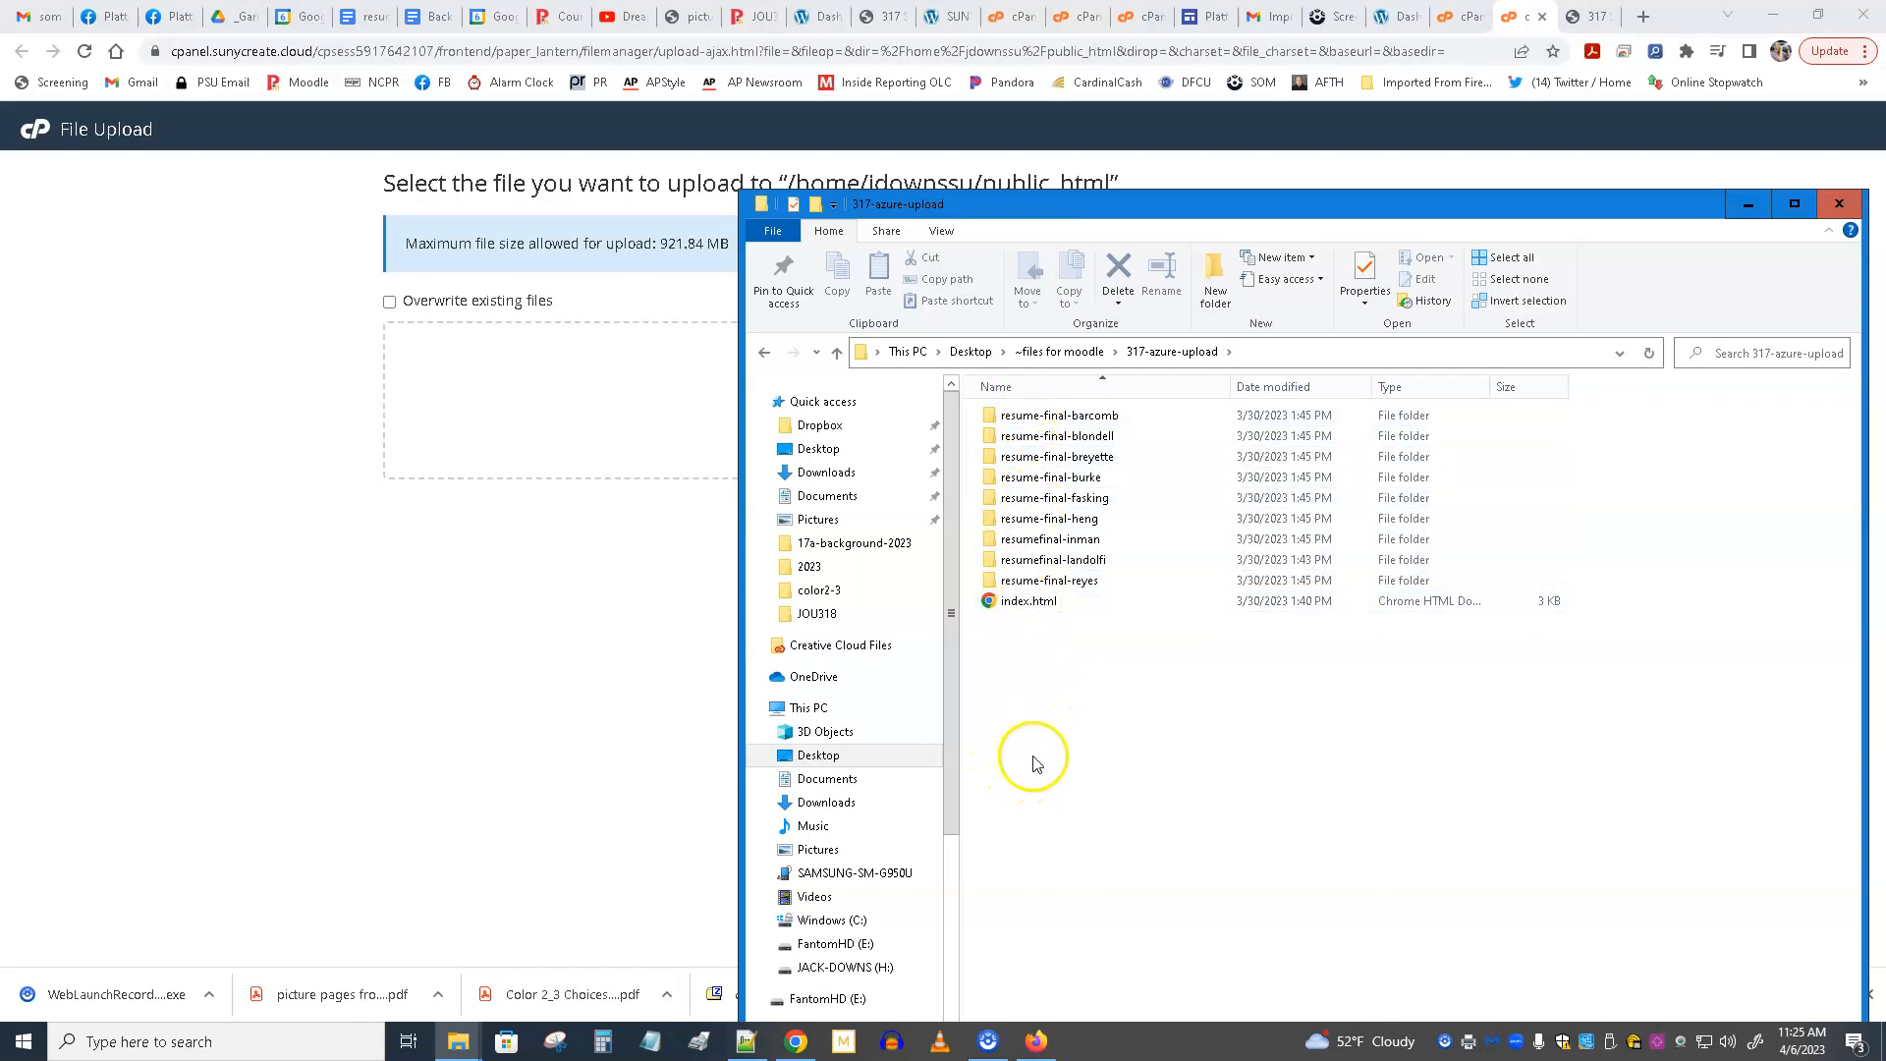
Duplicate index.html within the 317-azure-upload folder and rename the copy index2.html.
{"action": "left_click", "coordinate": [1017, 603]}
{"action": "right_click", "coordinate": [1016, 603]}
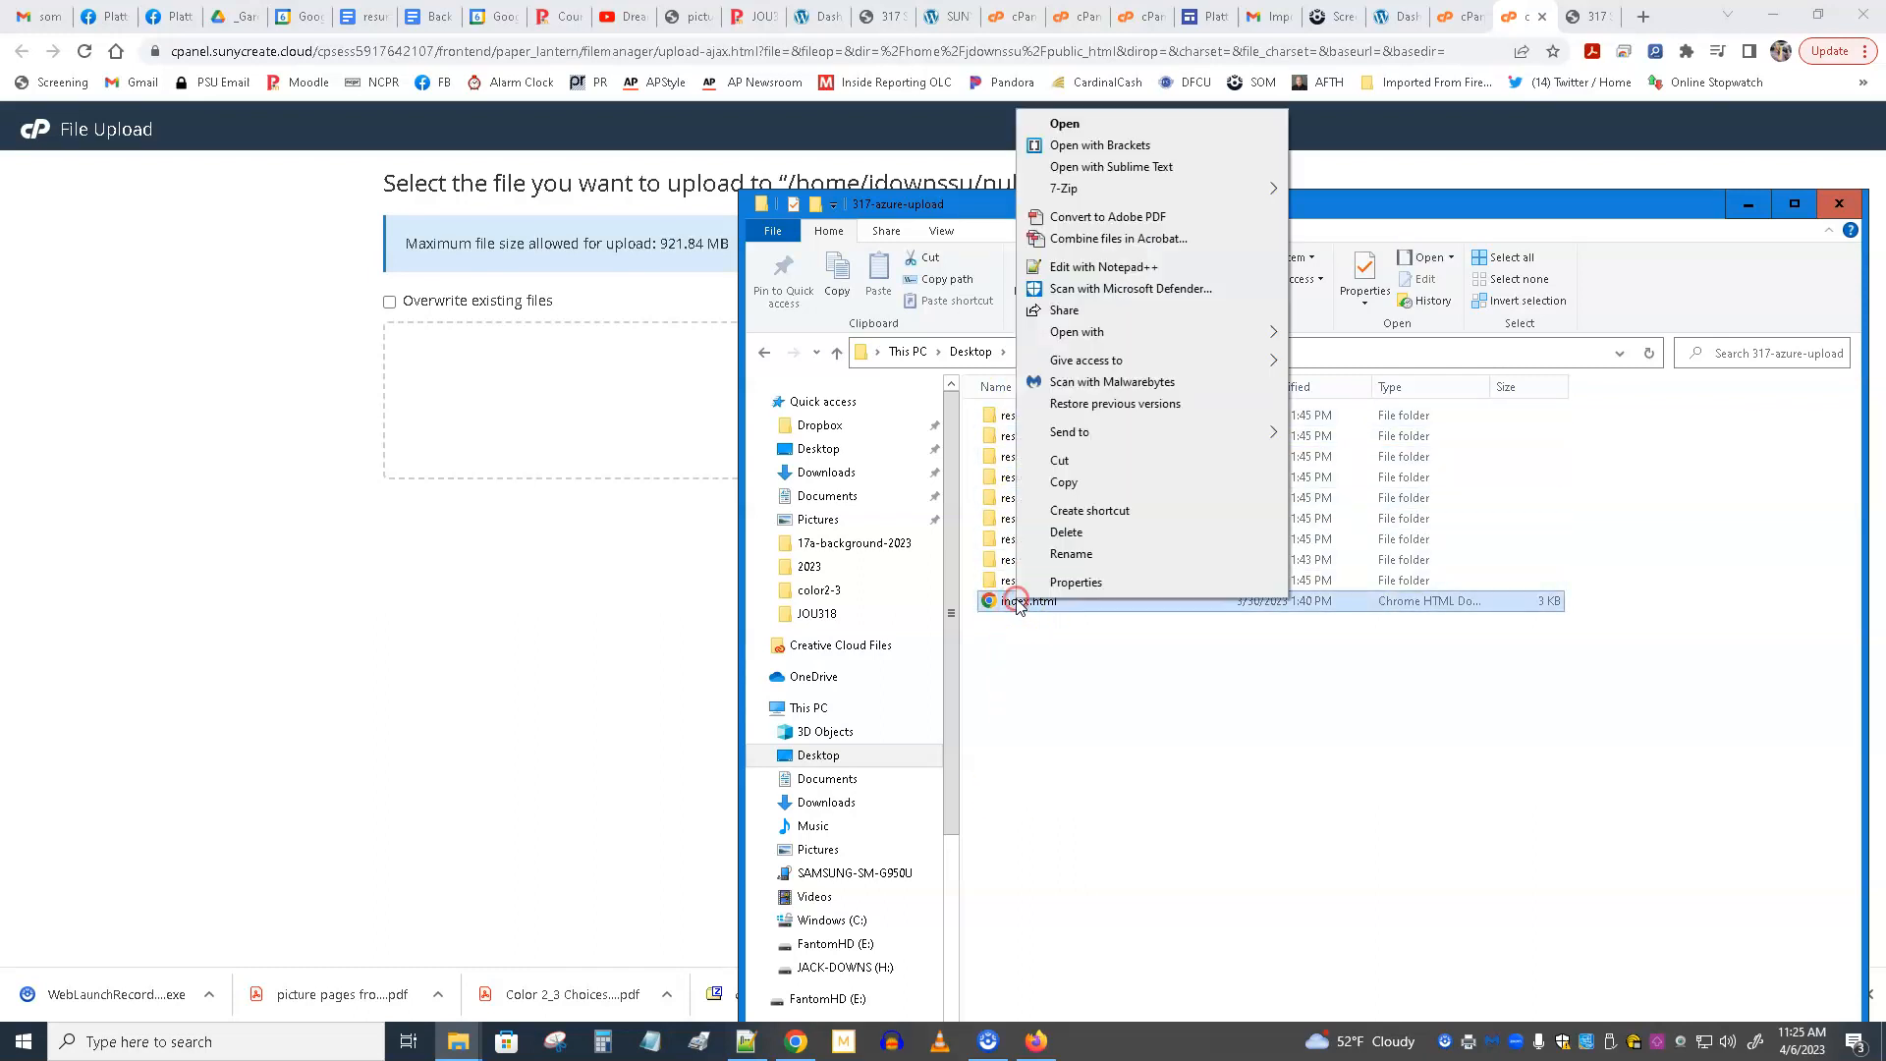
{"action": "left_click", "coordinate": [1097, 484]}
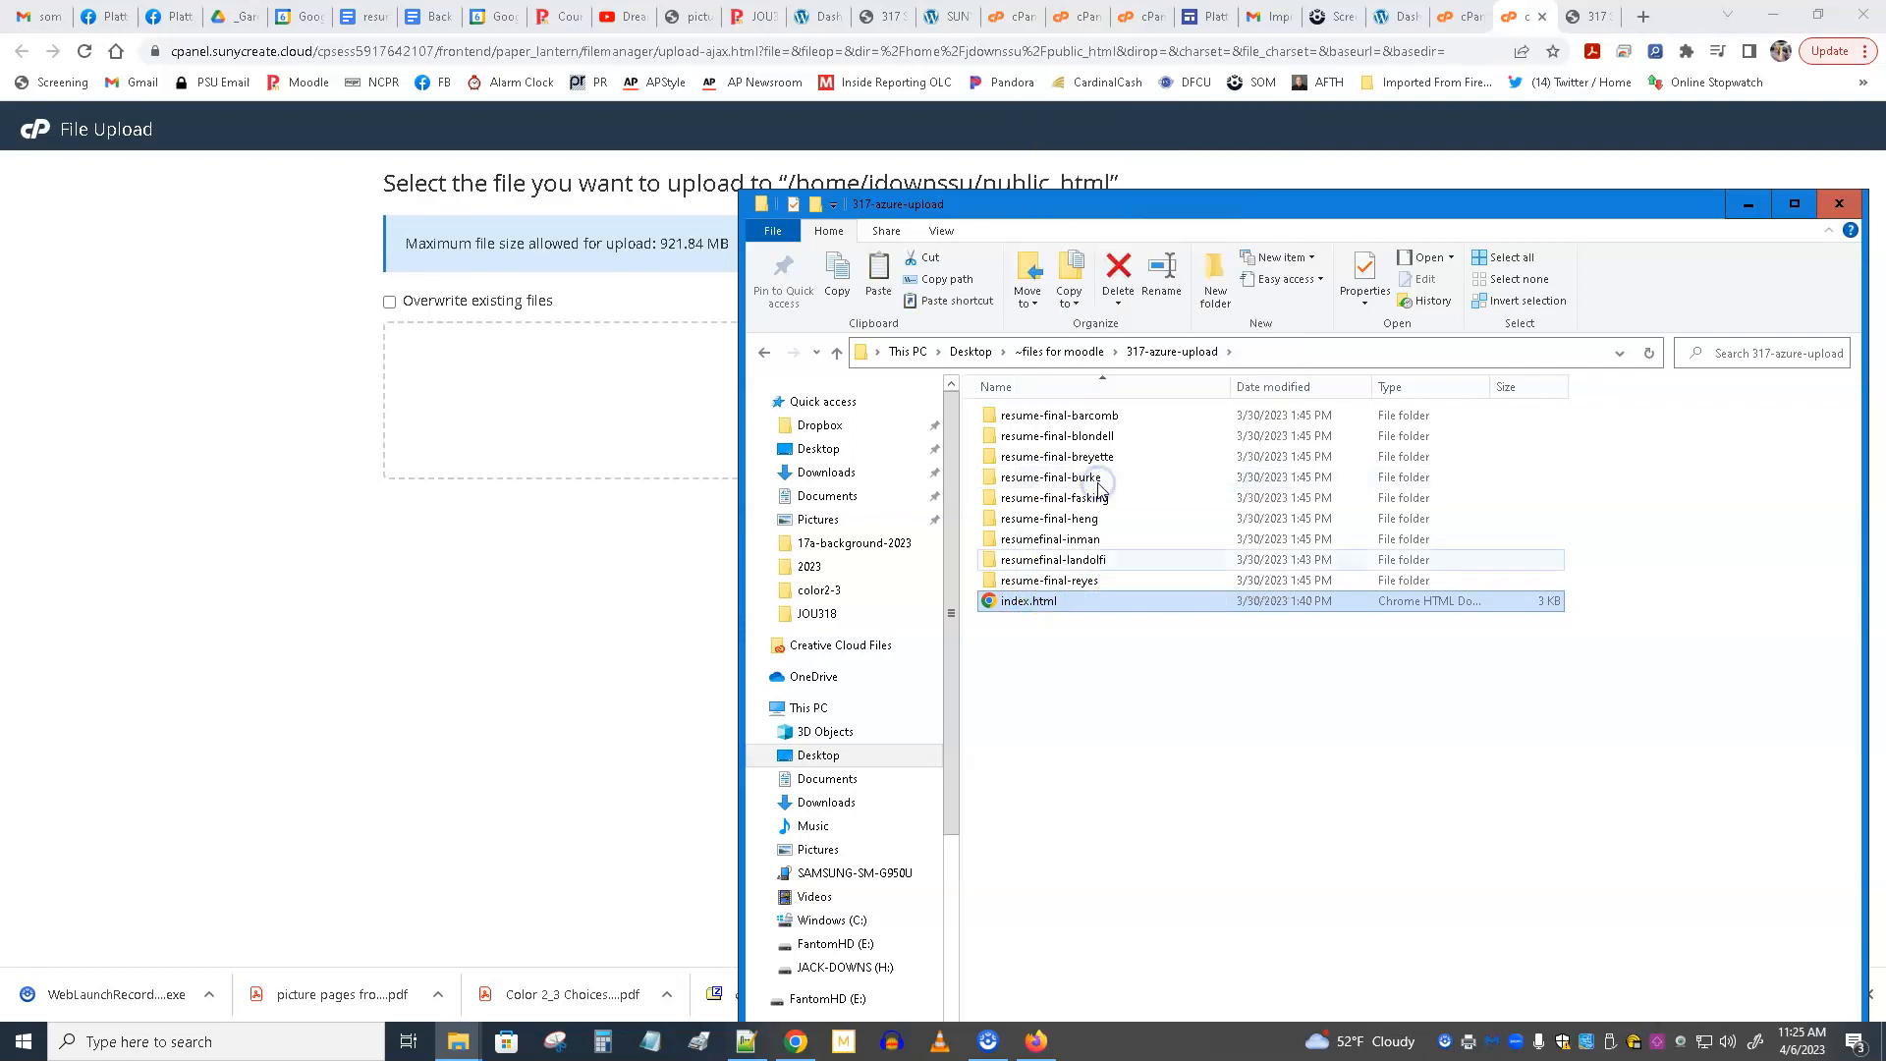
{"action": "right_click", "coordinate": [1075, 642]}
{"action": "left_click", "coordinate": [1120, 777]}
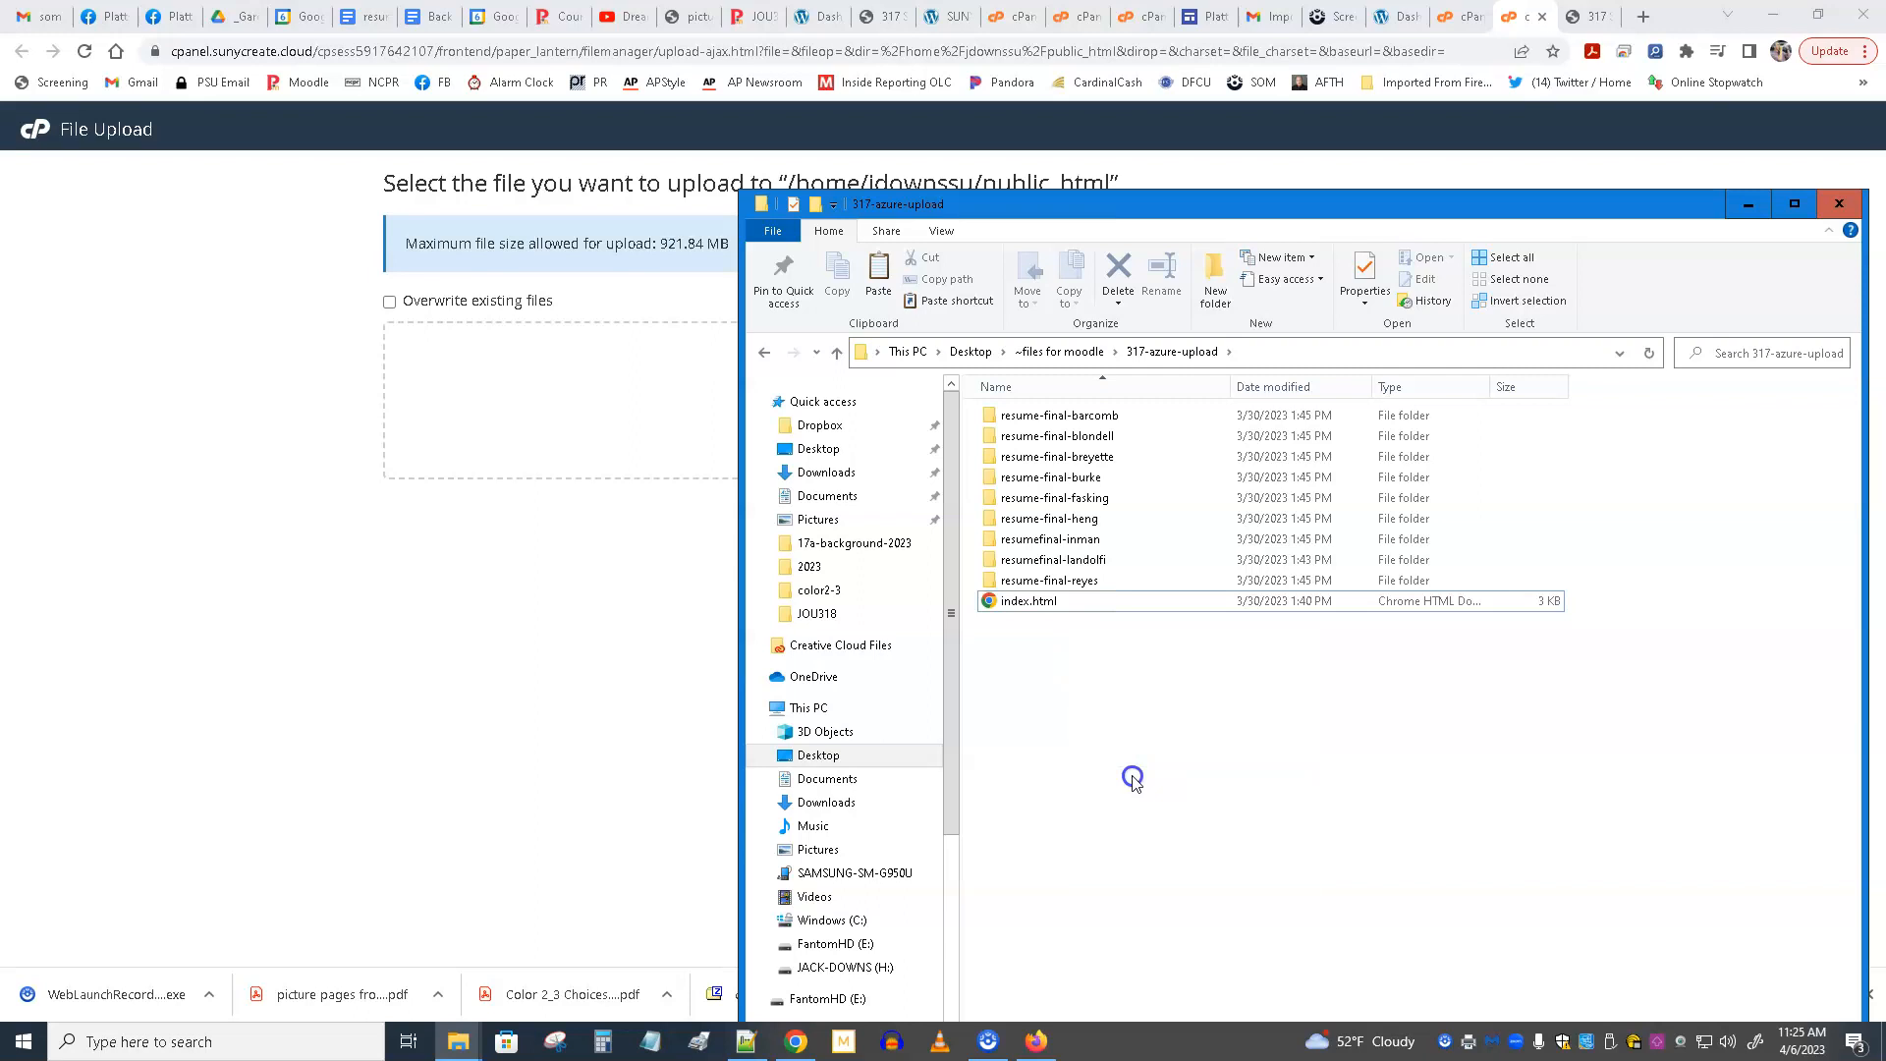
{"action": "left_click", "coordinate": [1029, 602]}
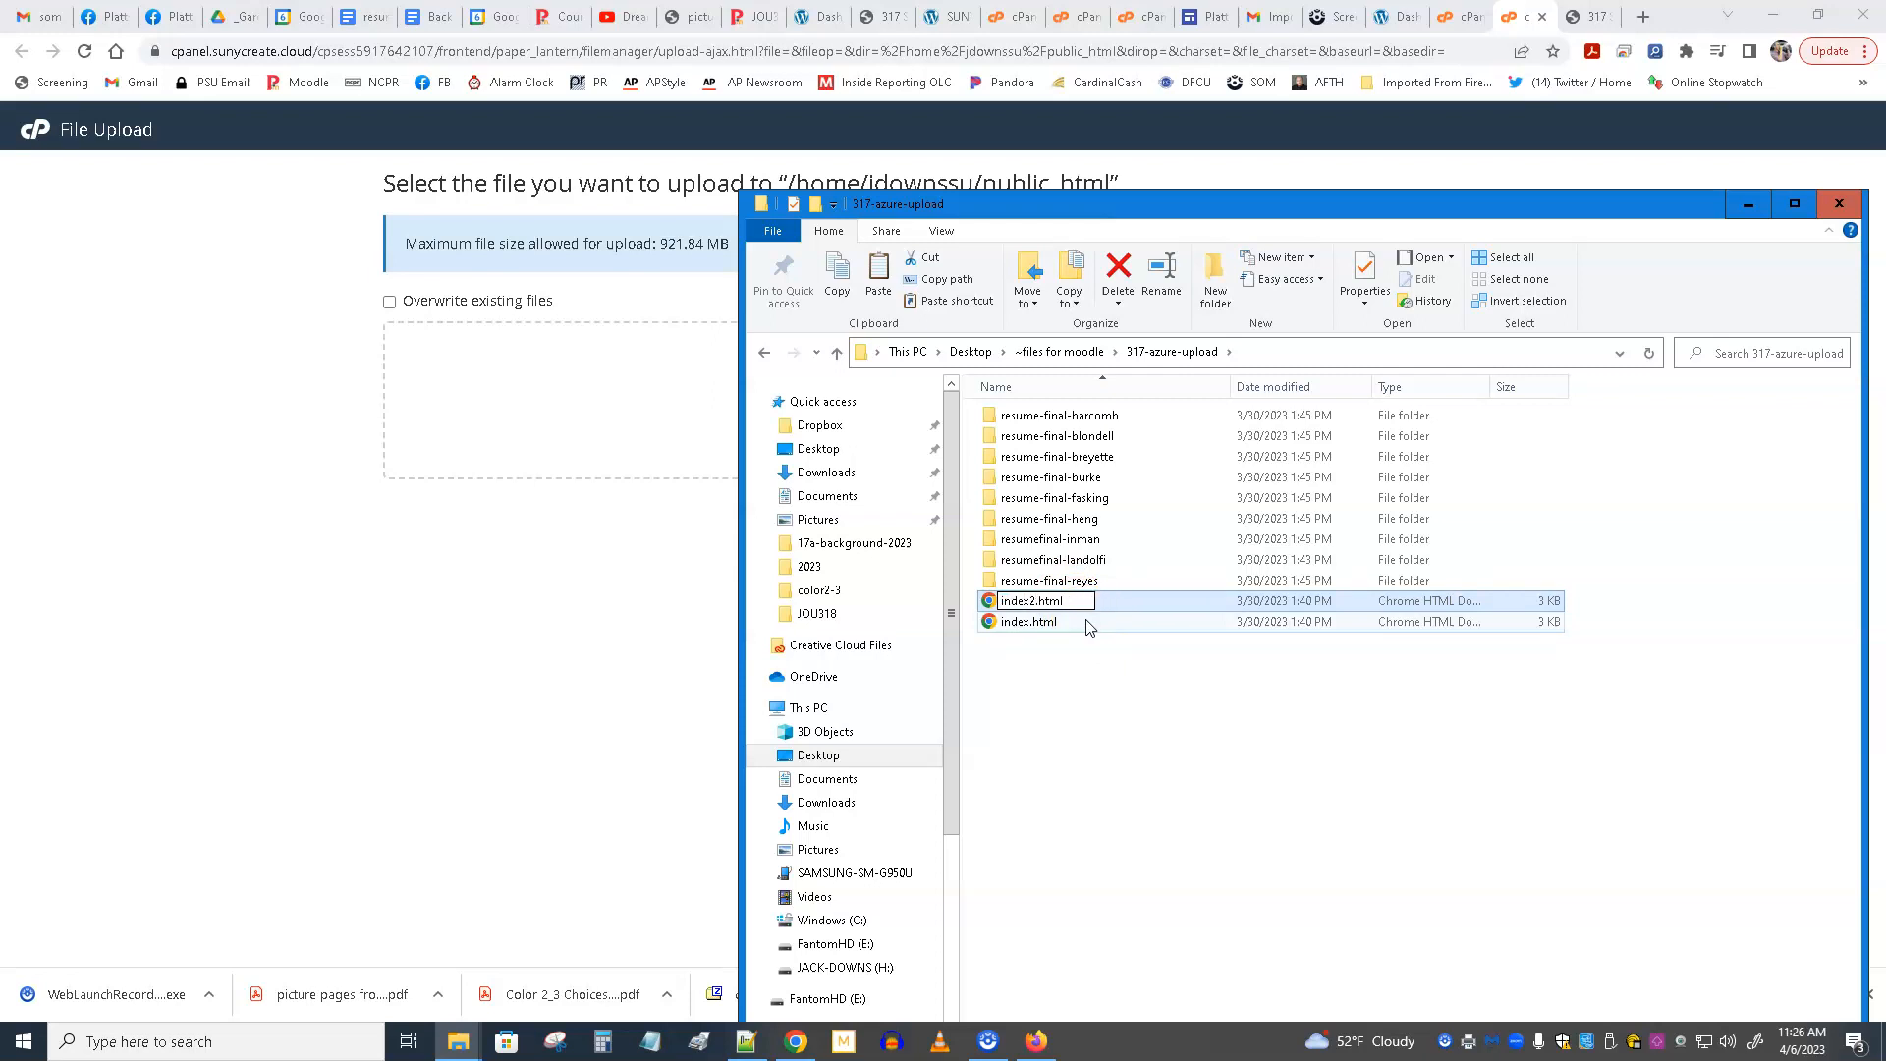
{"action": "left_click", "coordinate": [1116, 770]}
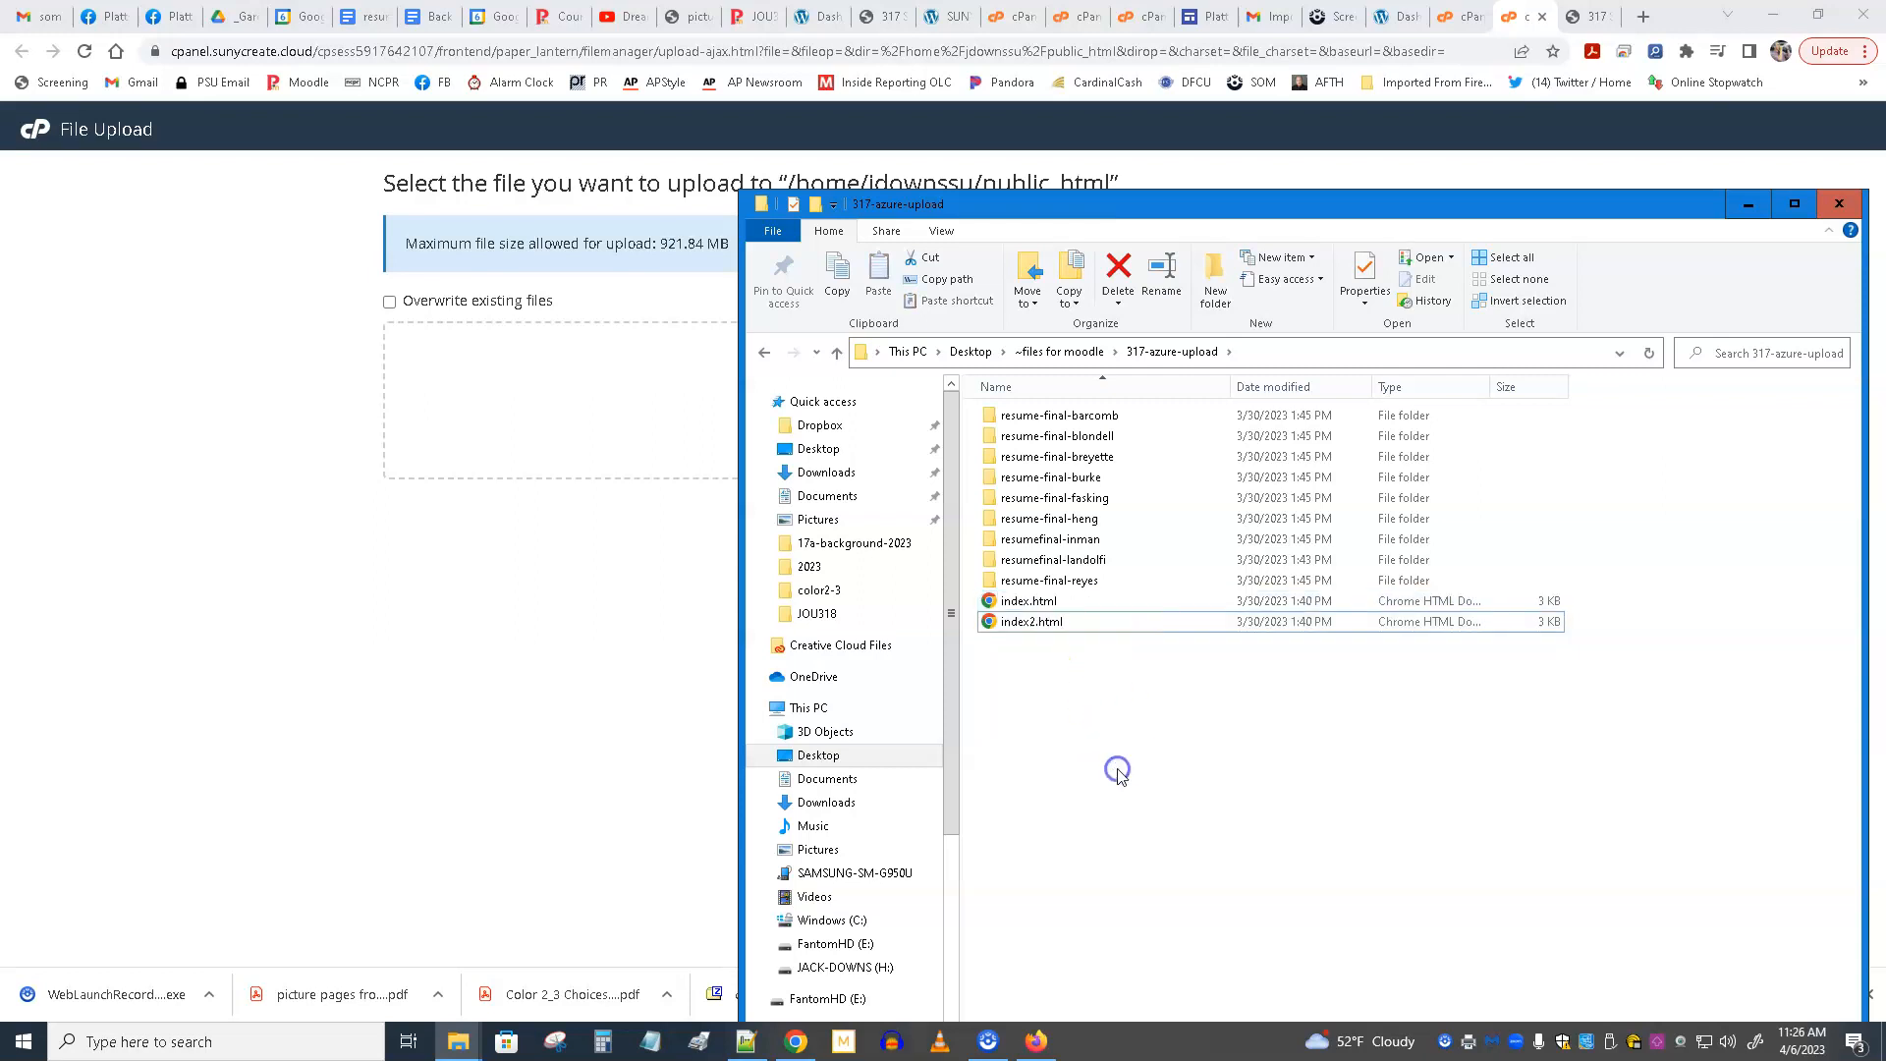
Upload index2.html to public_html and go back to the folder's file listing.
{"action": "left_click_drag", "start_coordinate": [991, 623], "coordinate": [550, 402]}
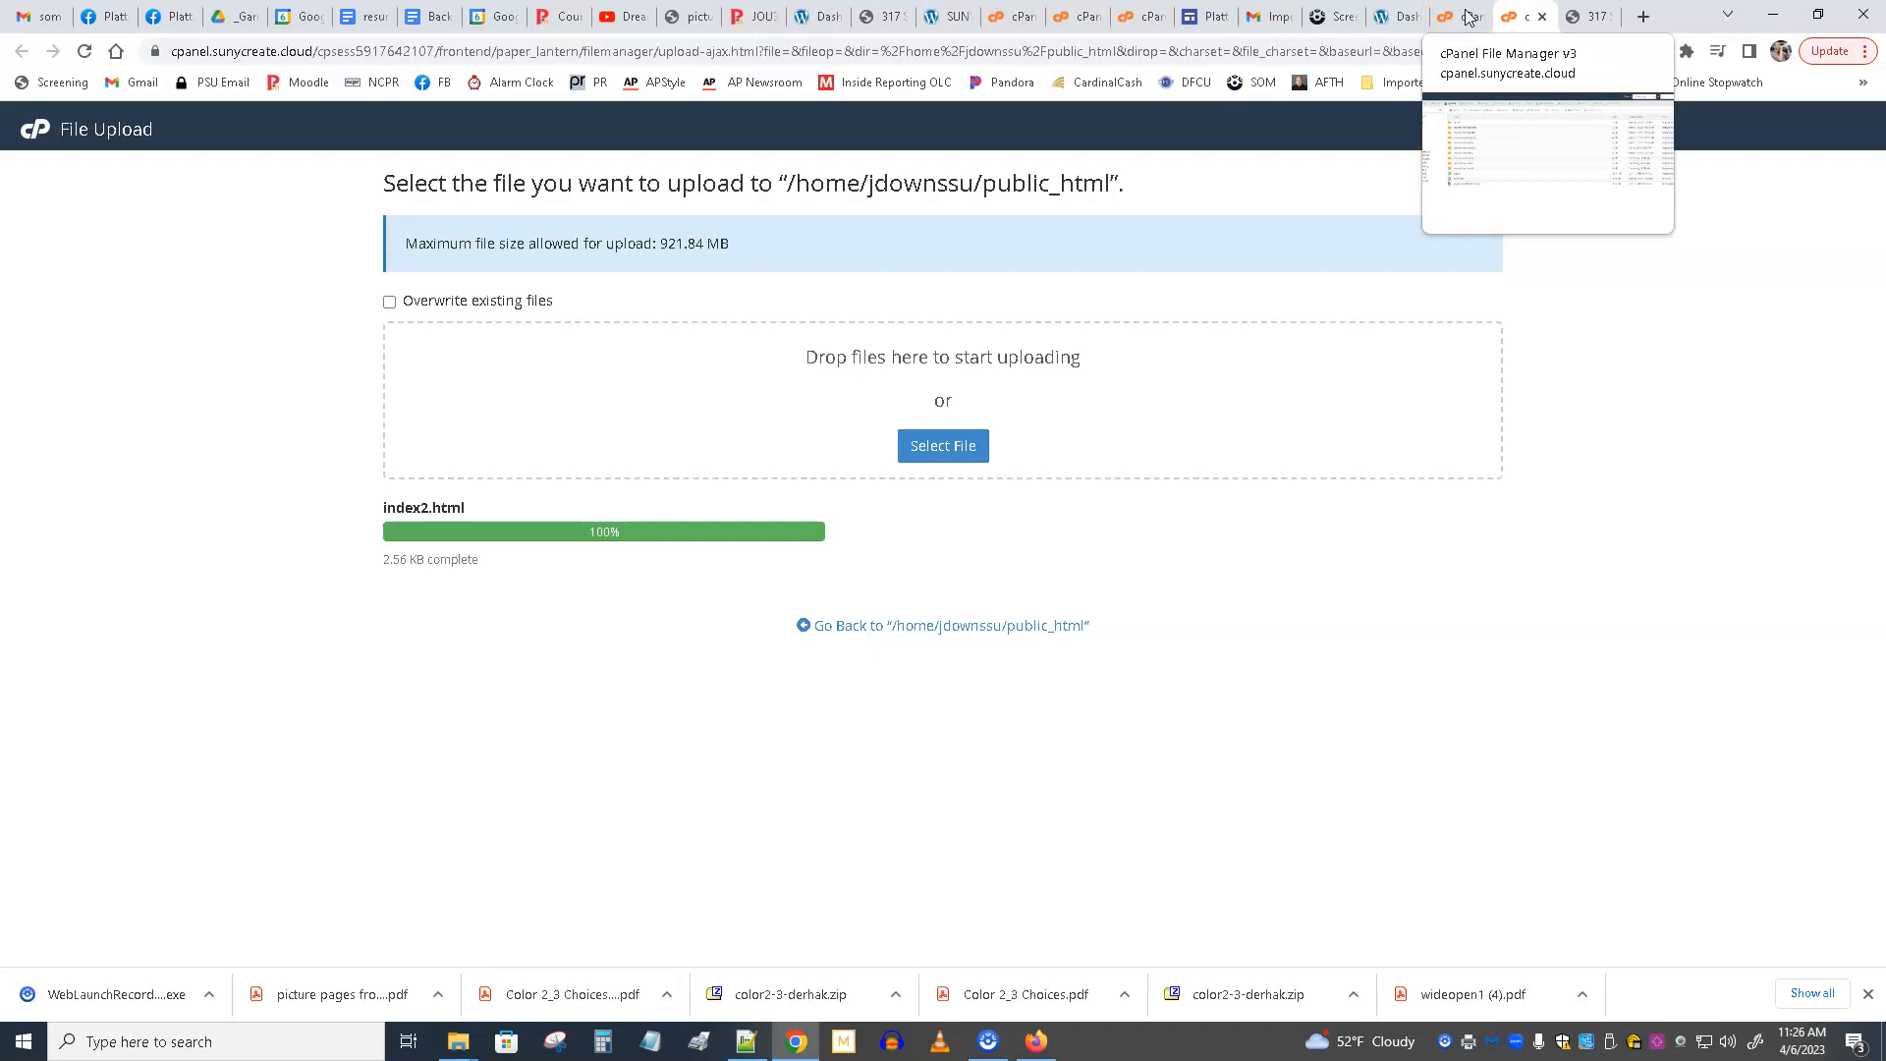
{"action": "left_click", "coordinate": [1521, 24]}
{"action": "left_click", "coordinate": [1015, 625]}
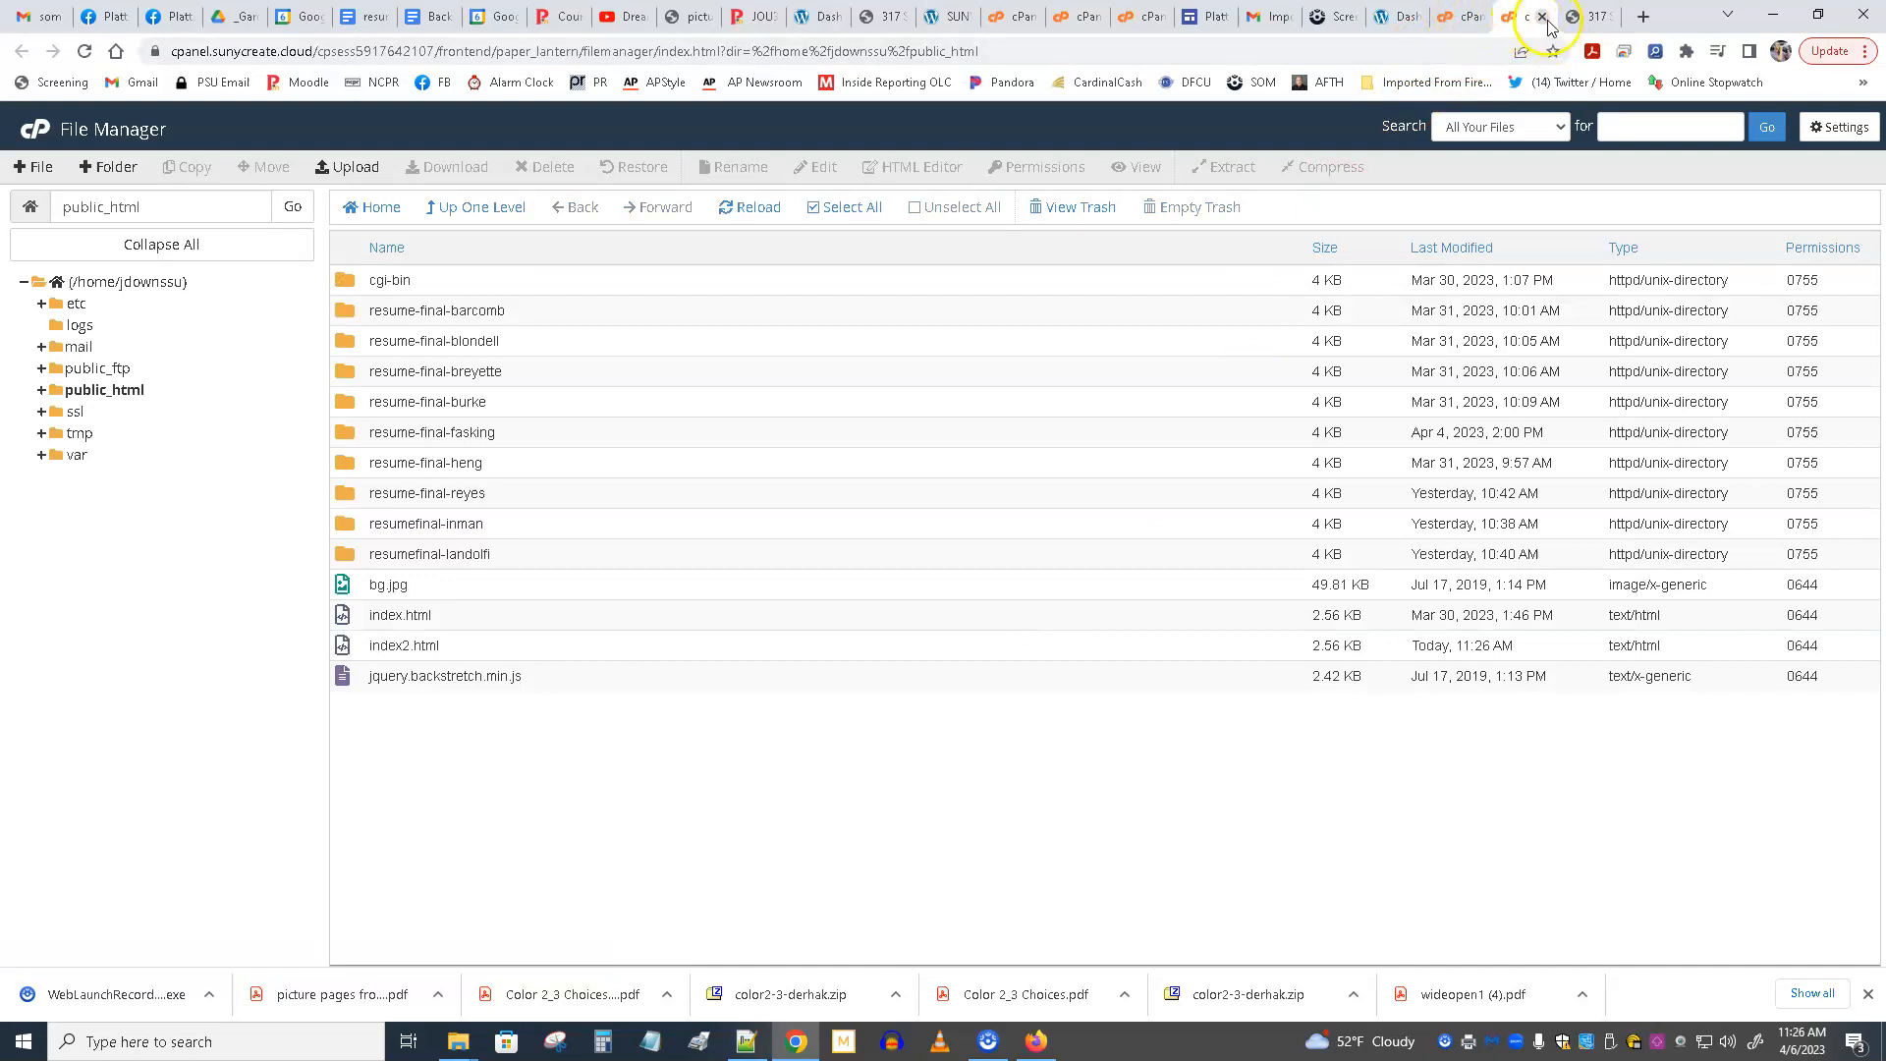
Close the extra File Manager tab, refresh the public_html listing in the original one and select index2.html.
{"action": "left_click", "coordinate": [1543, 16]}
{"action": "left_click", "coordinate": [1520, 19]}
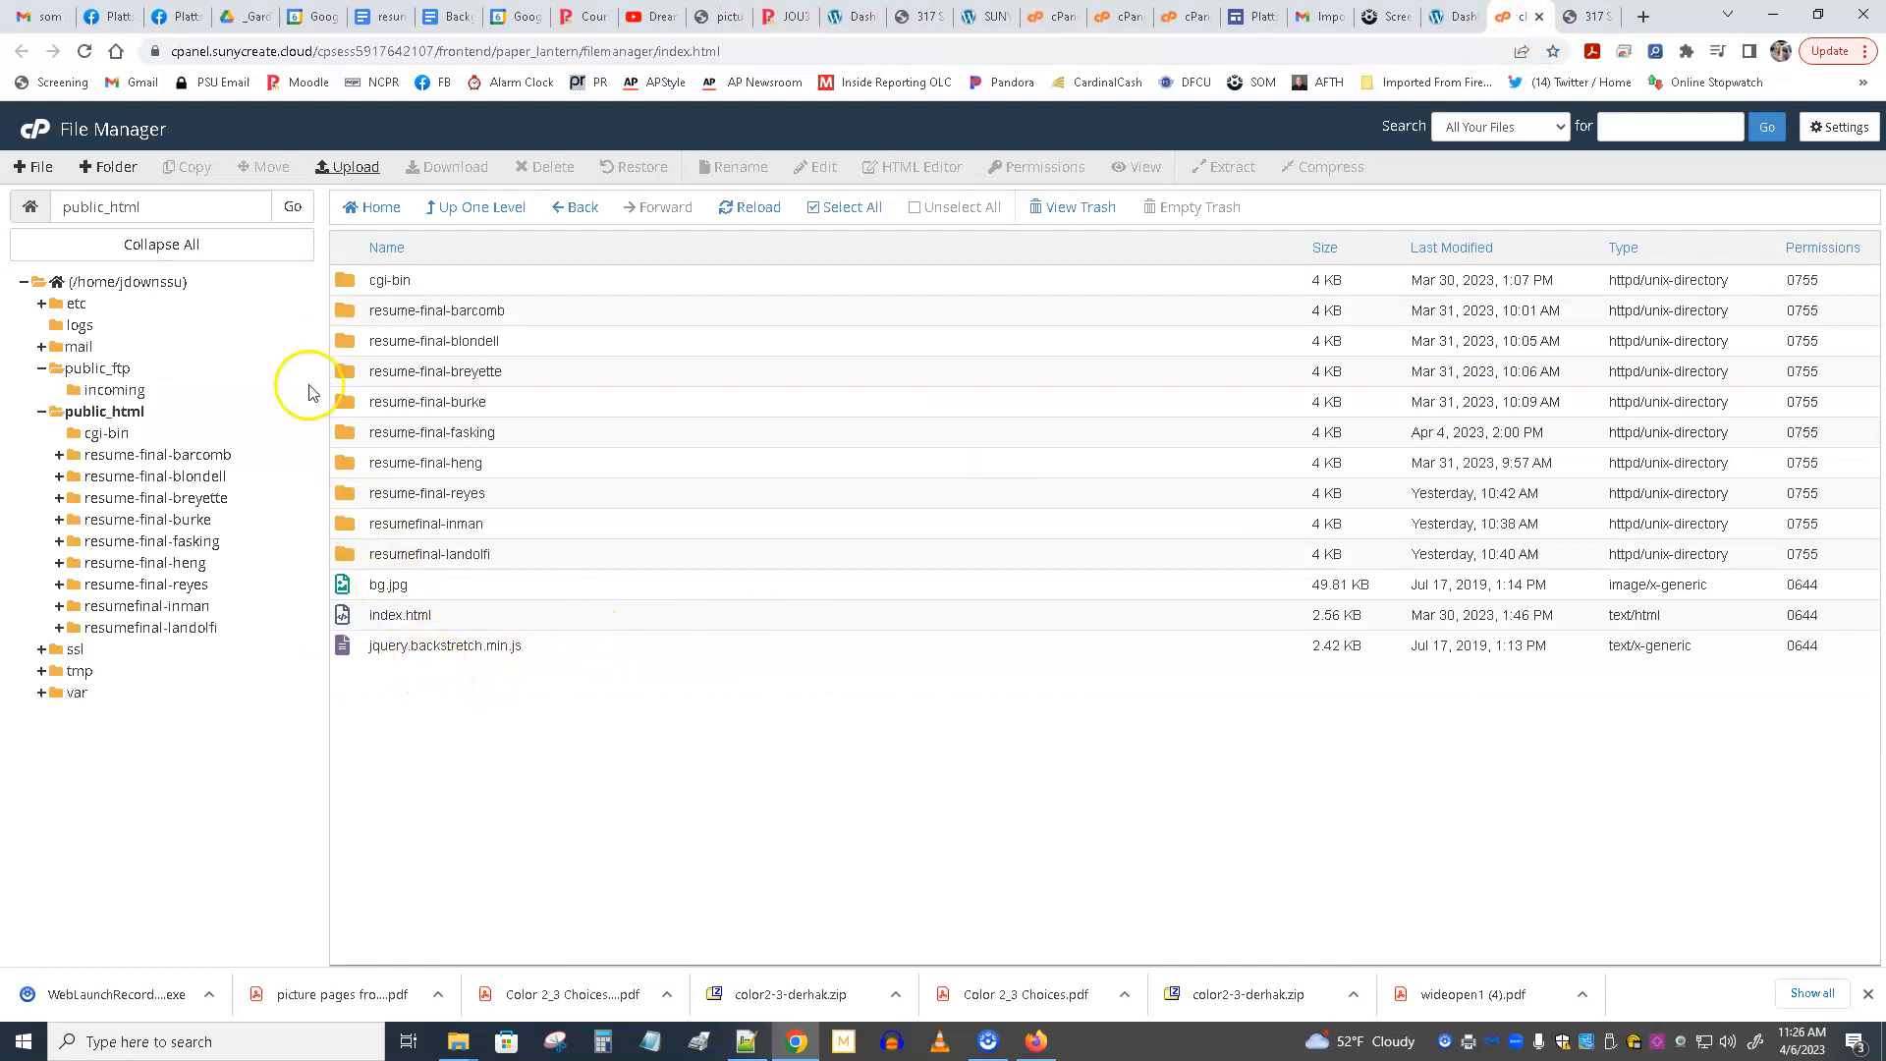
{"action": "left_click", "coordinate": [88, 417]}
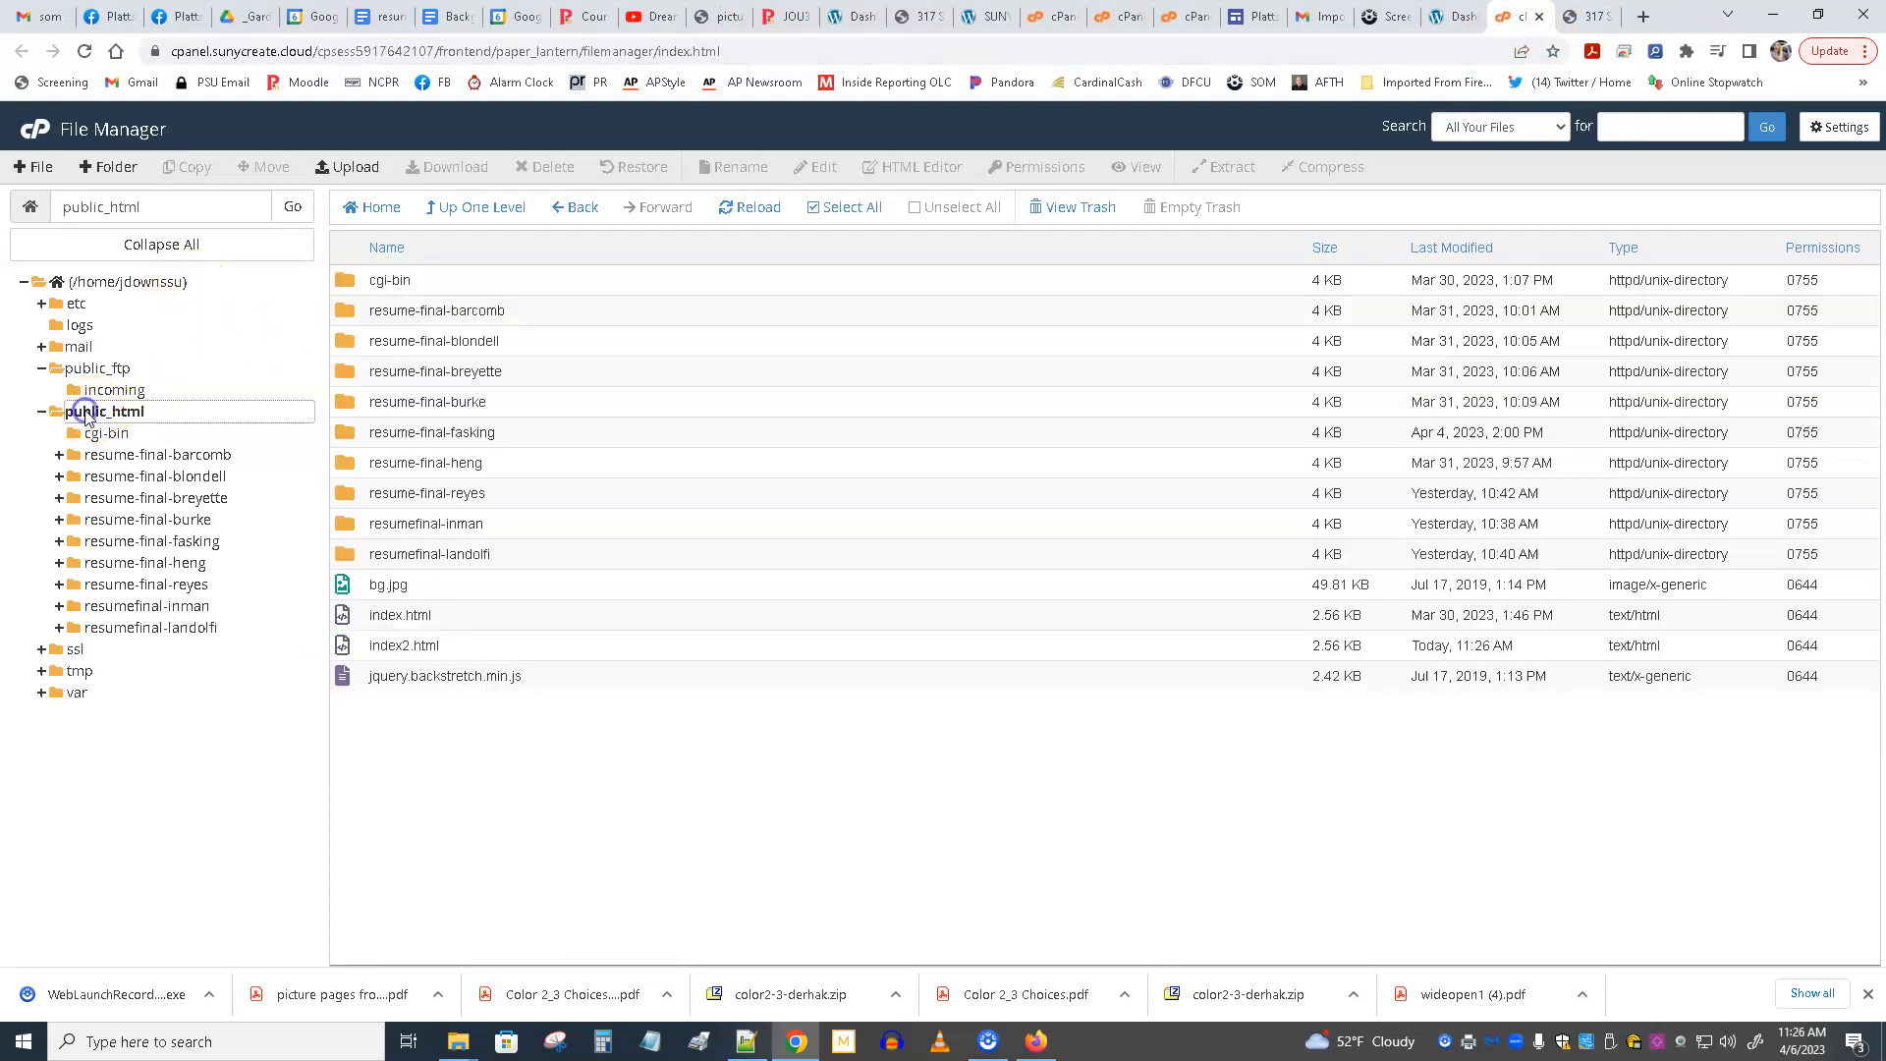
{"action": "left_click", "coordinate": [412, 648]}
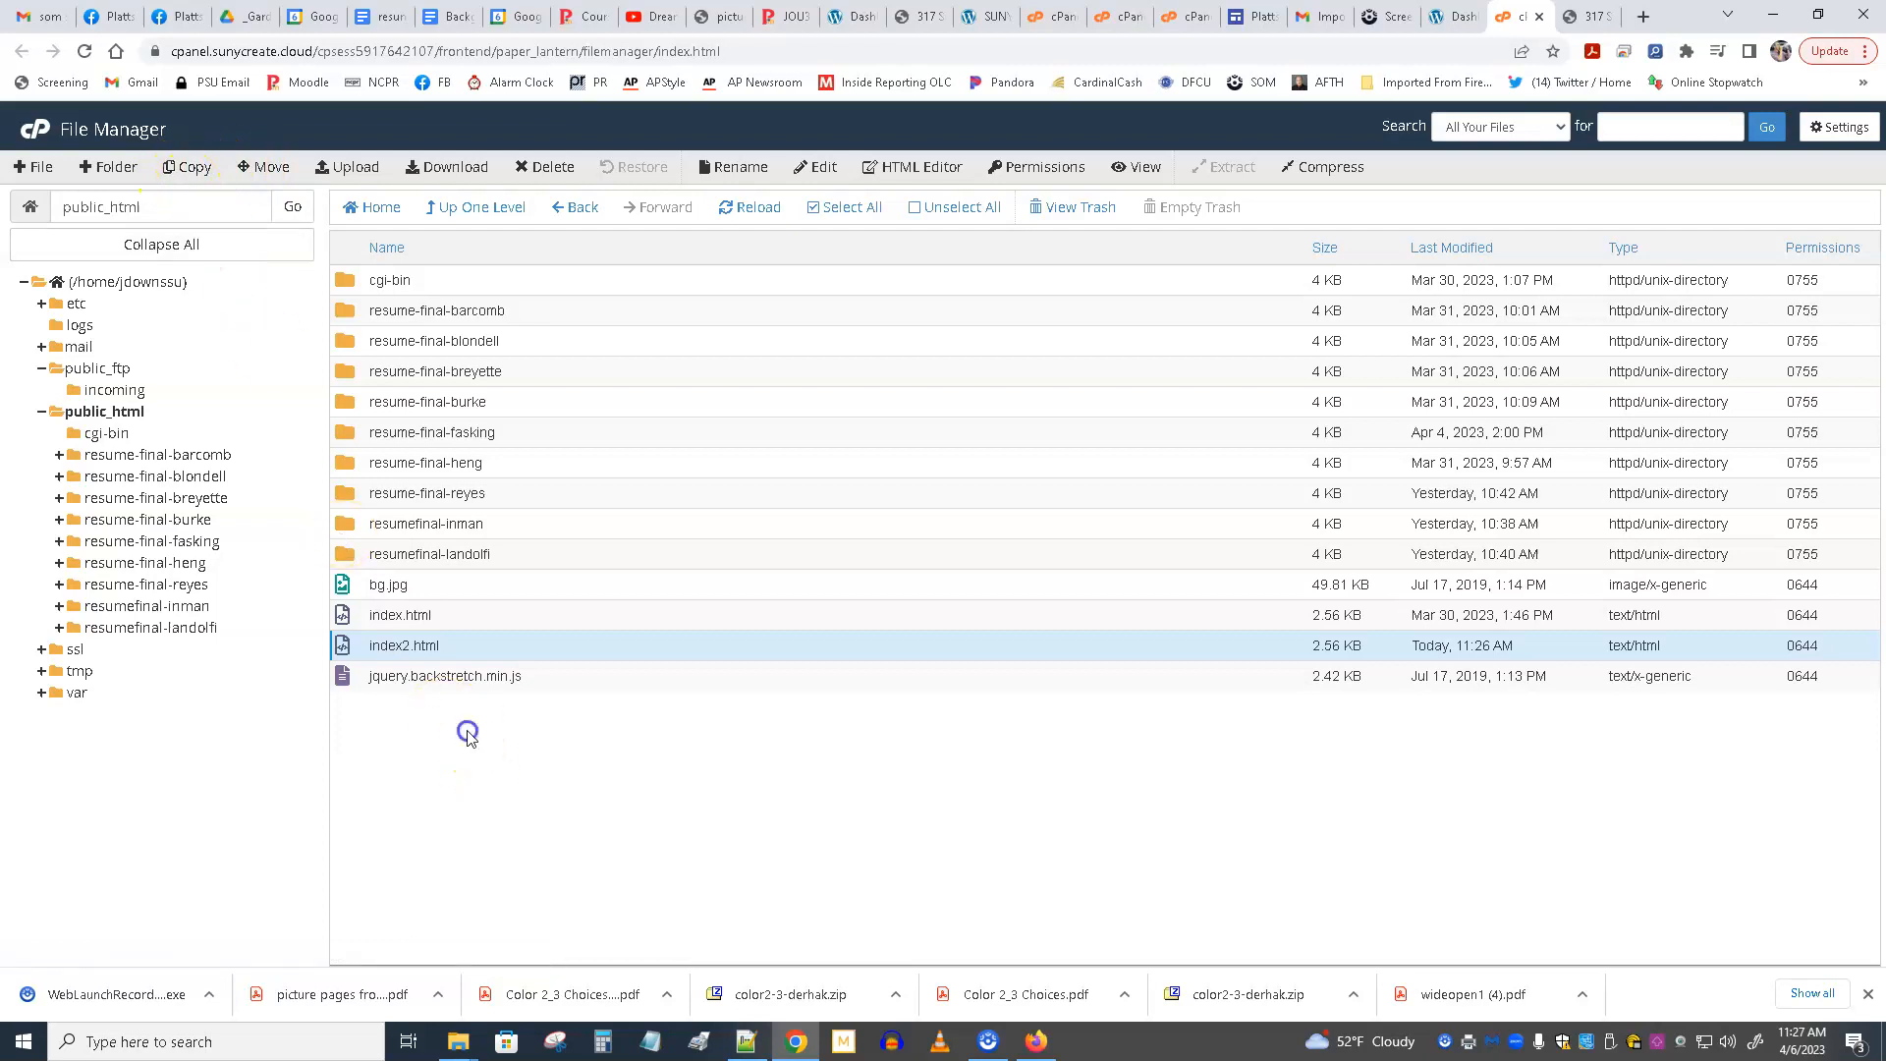
Create a new folder named images in public_html.
{"action": "left_click", "coordinate": [95, 169]}
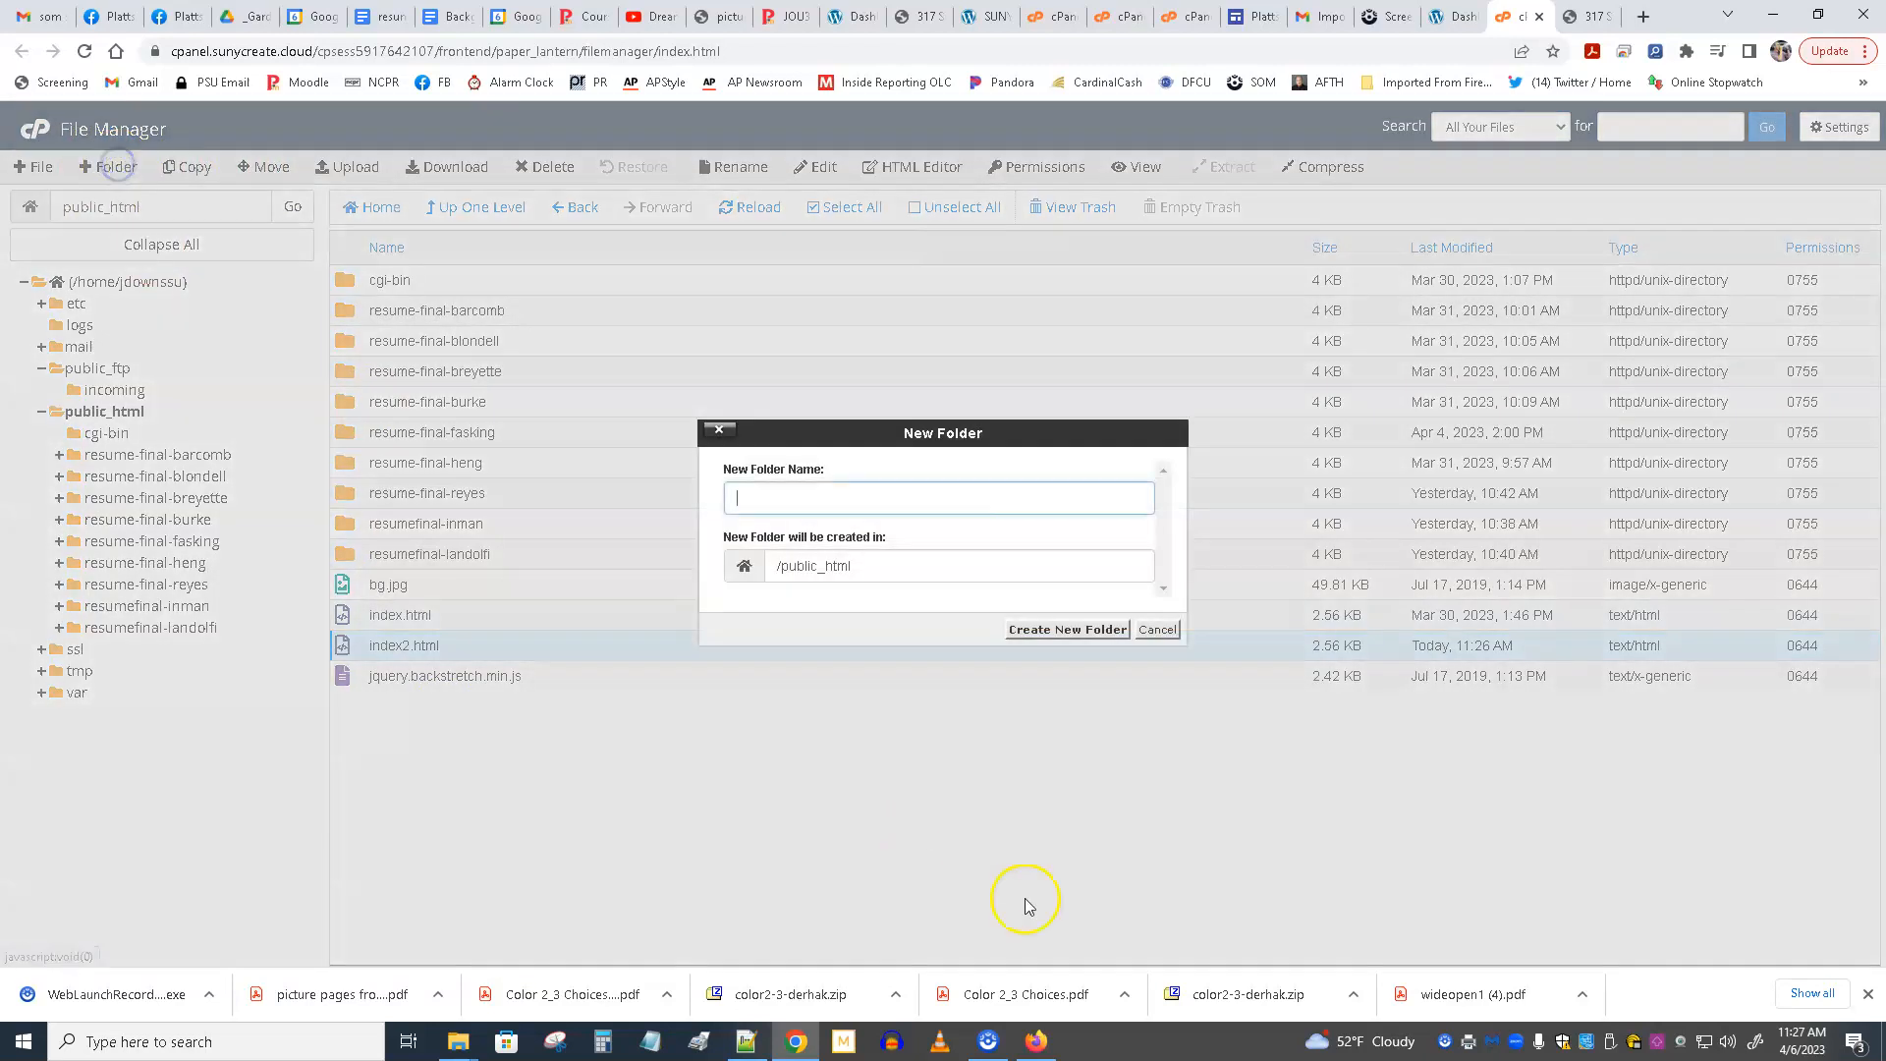
{"action": "type", "text": "images"}
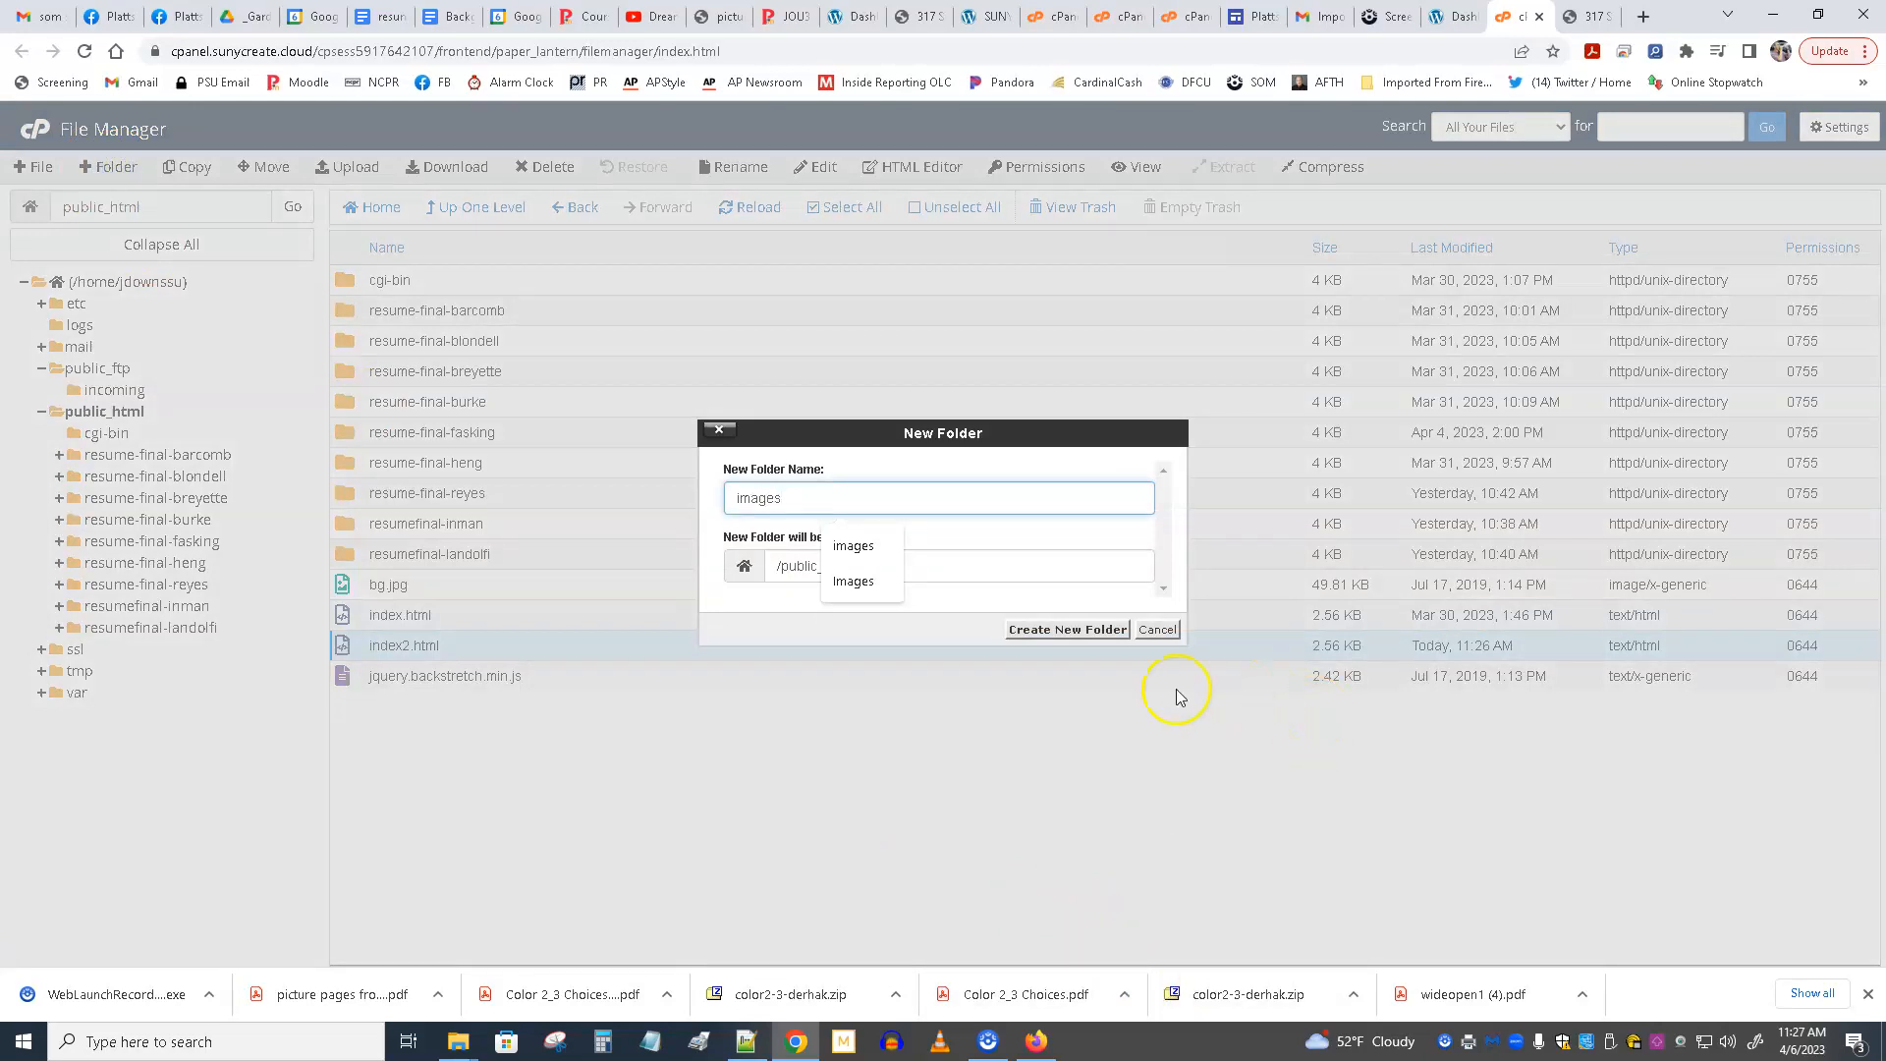
{"action": "left_click", "coordinate": [1062, 632]}
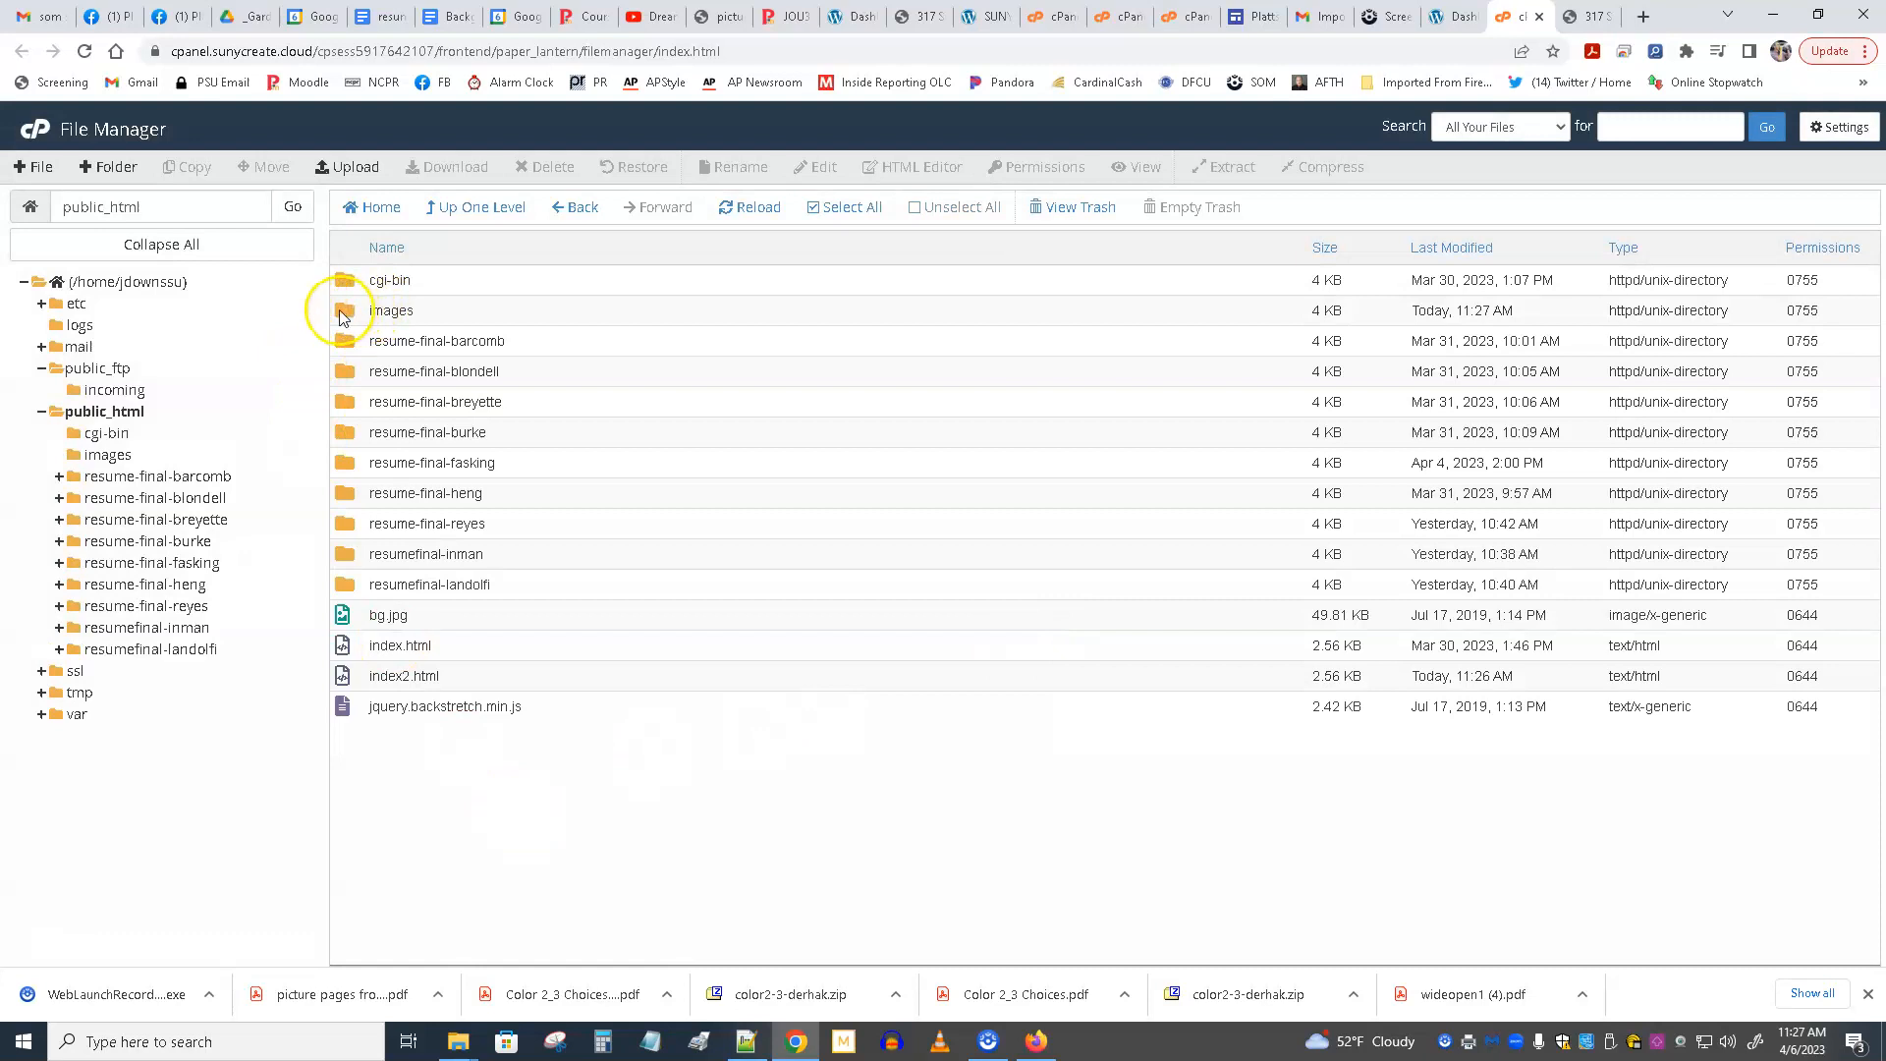
Open the images folder, view its file upload page and close that page without uploading anything.
{"action": "left_click", "coordinate": [346, 313]}
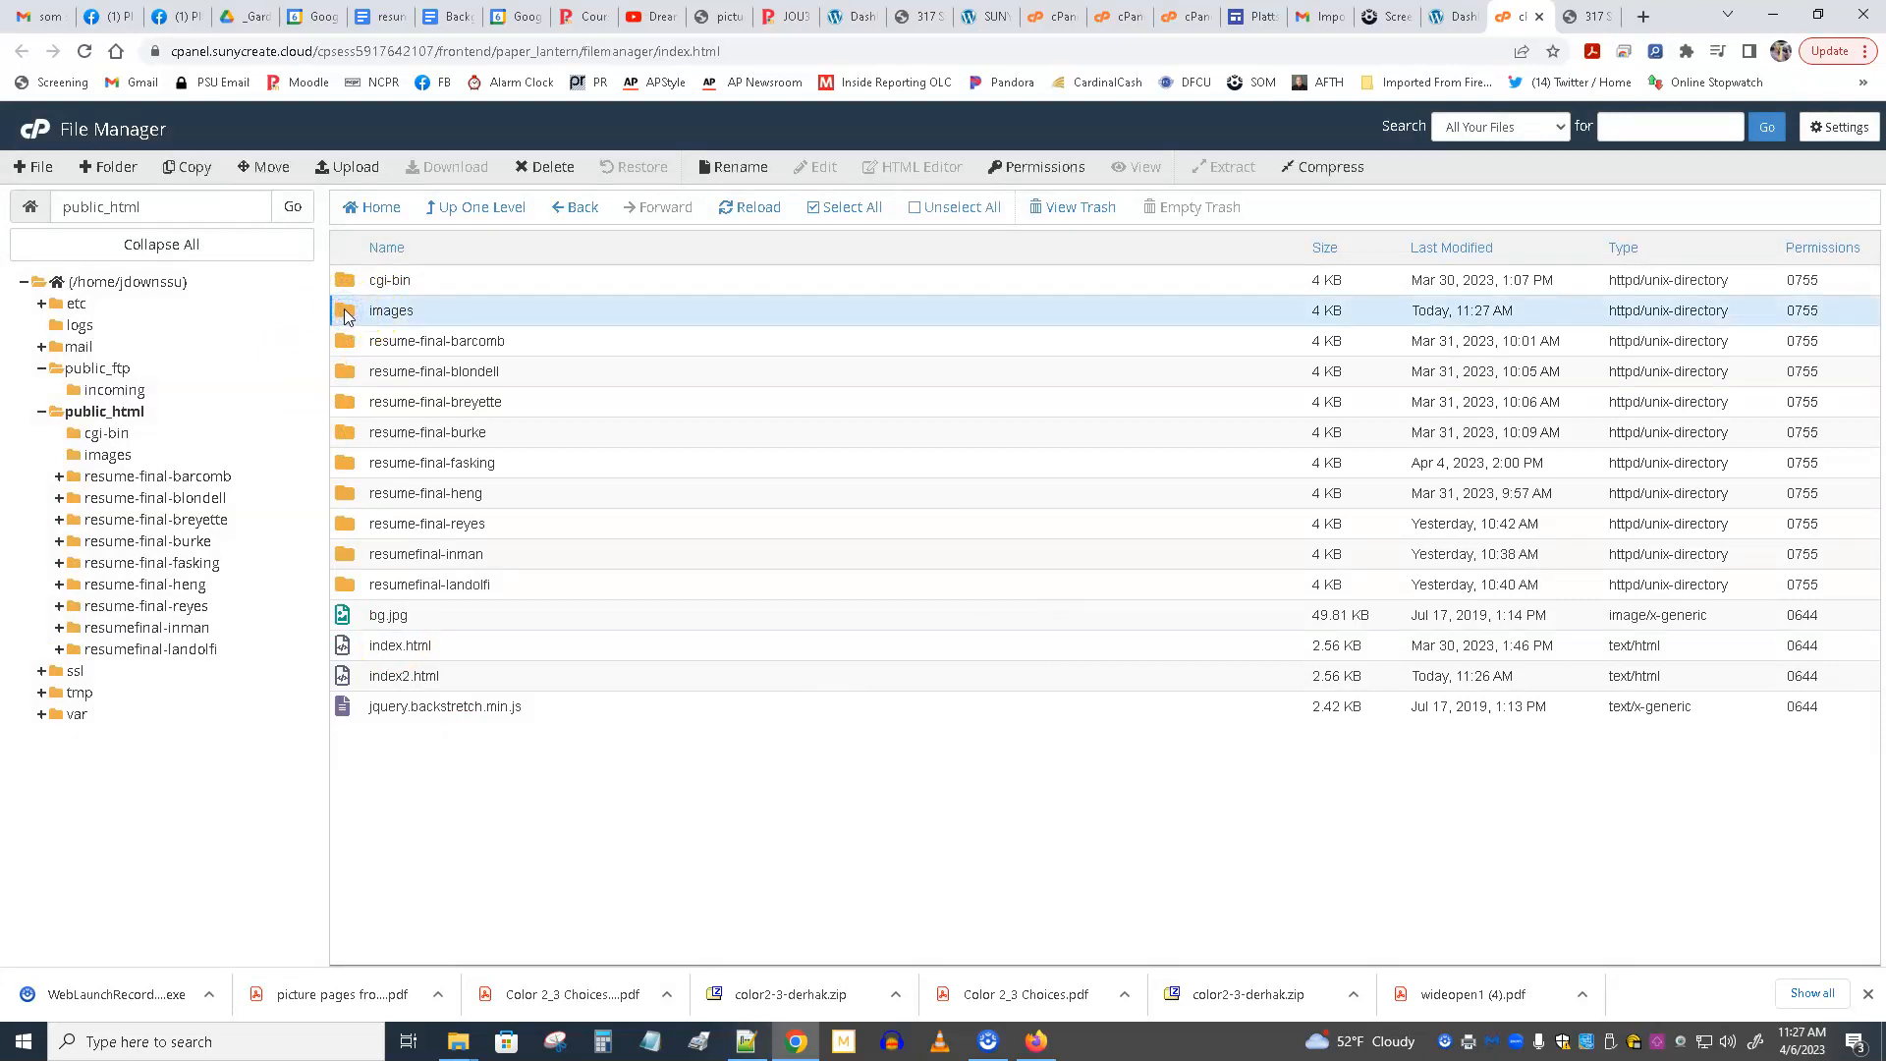
{"action": "double_click", "coordinate": [346, 313]}
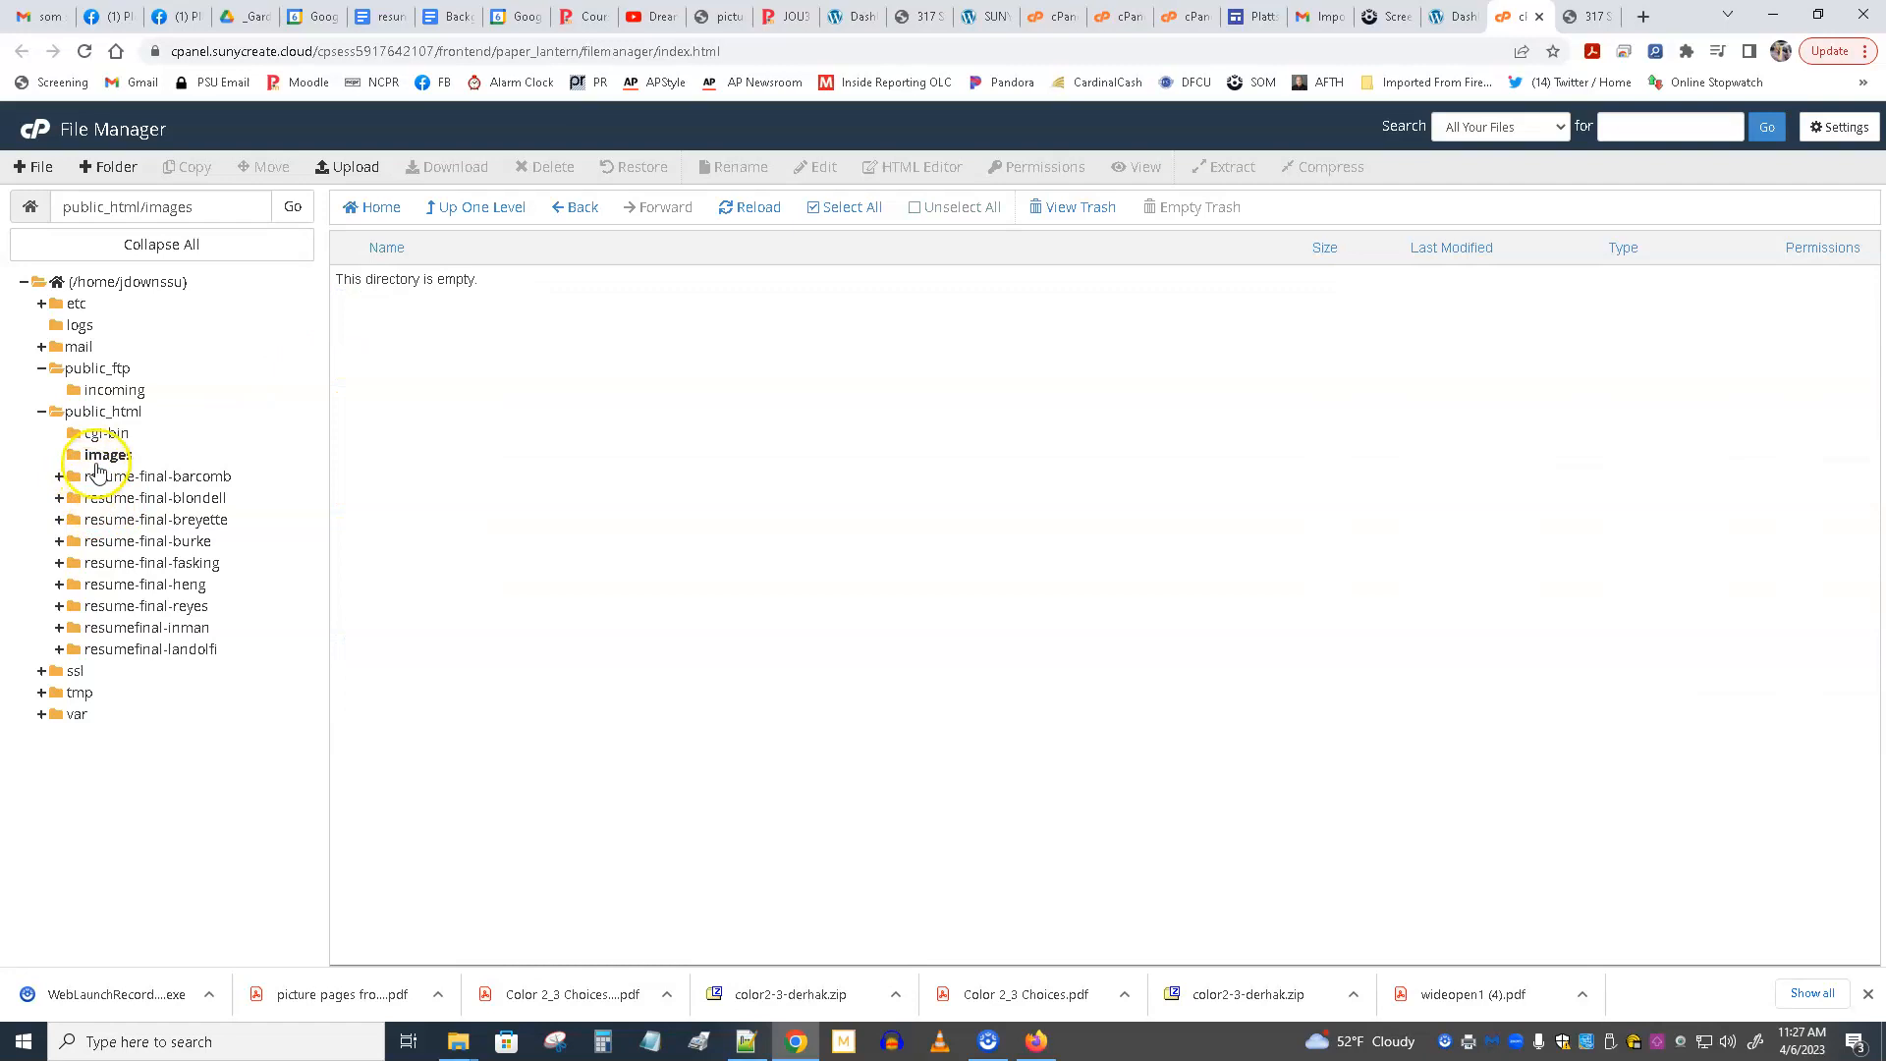
{"action": "left_click", "coordinate": [76, 462]}
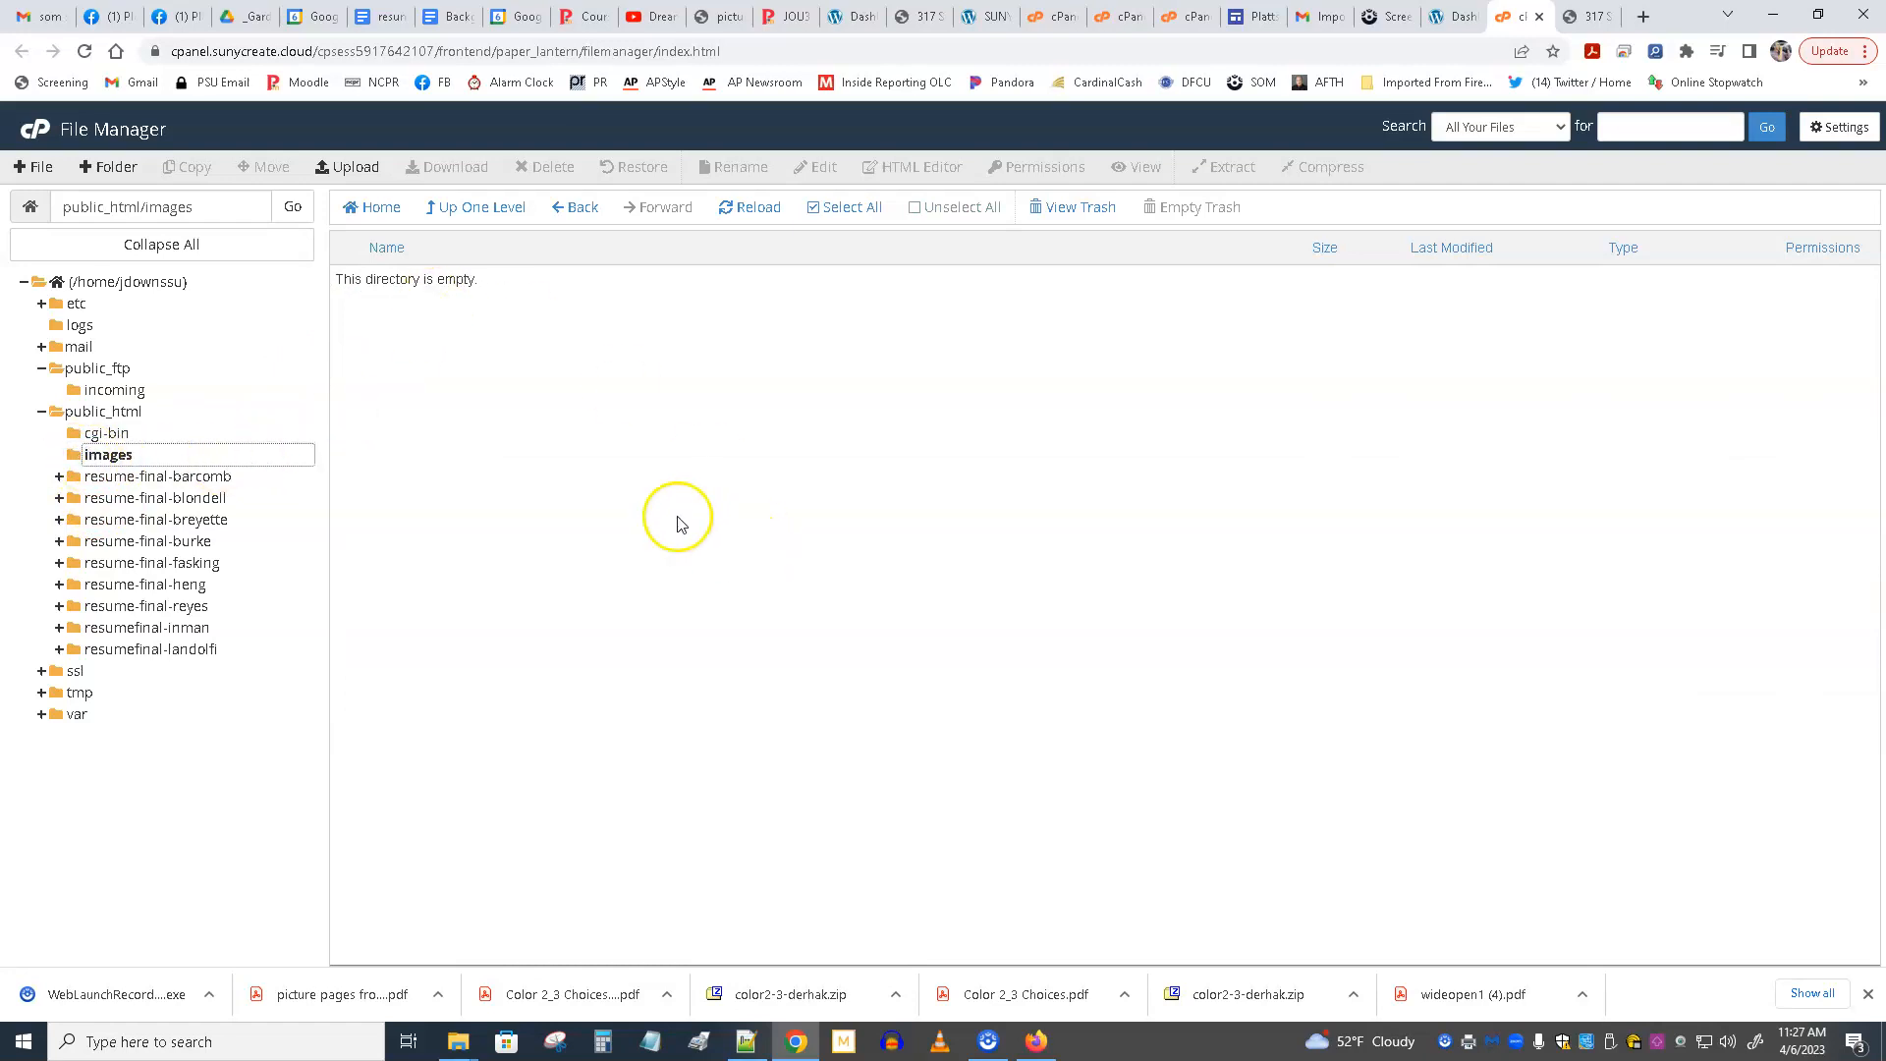
{"action": "left_click", "coordinate": [350, 167]}
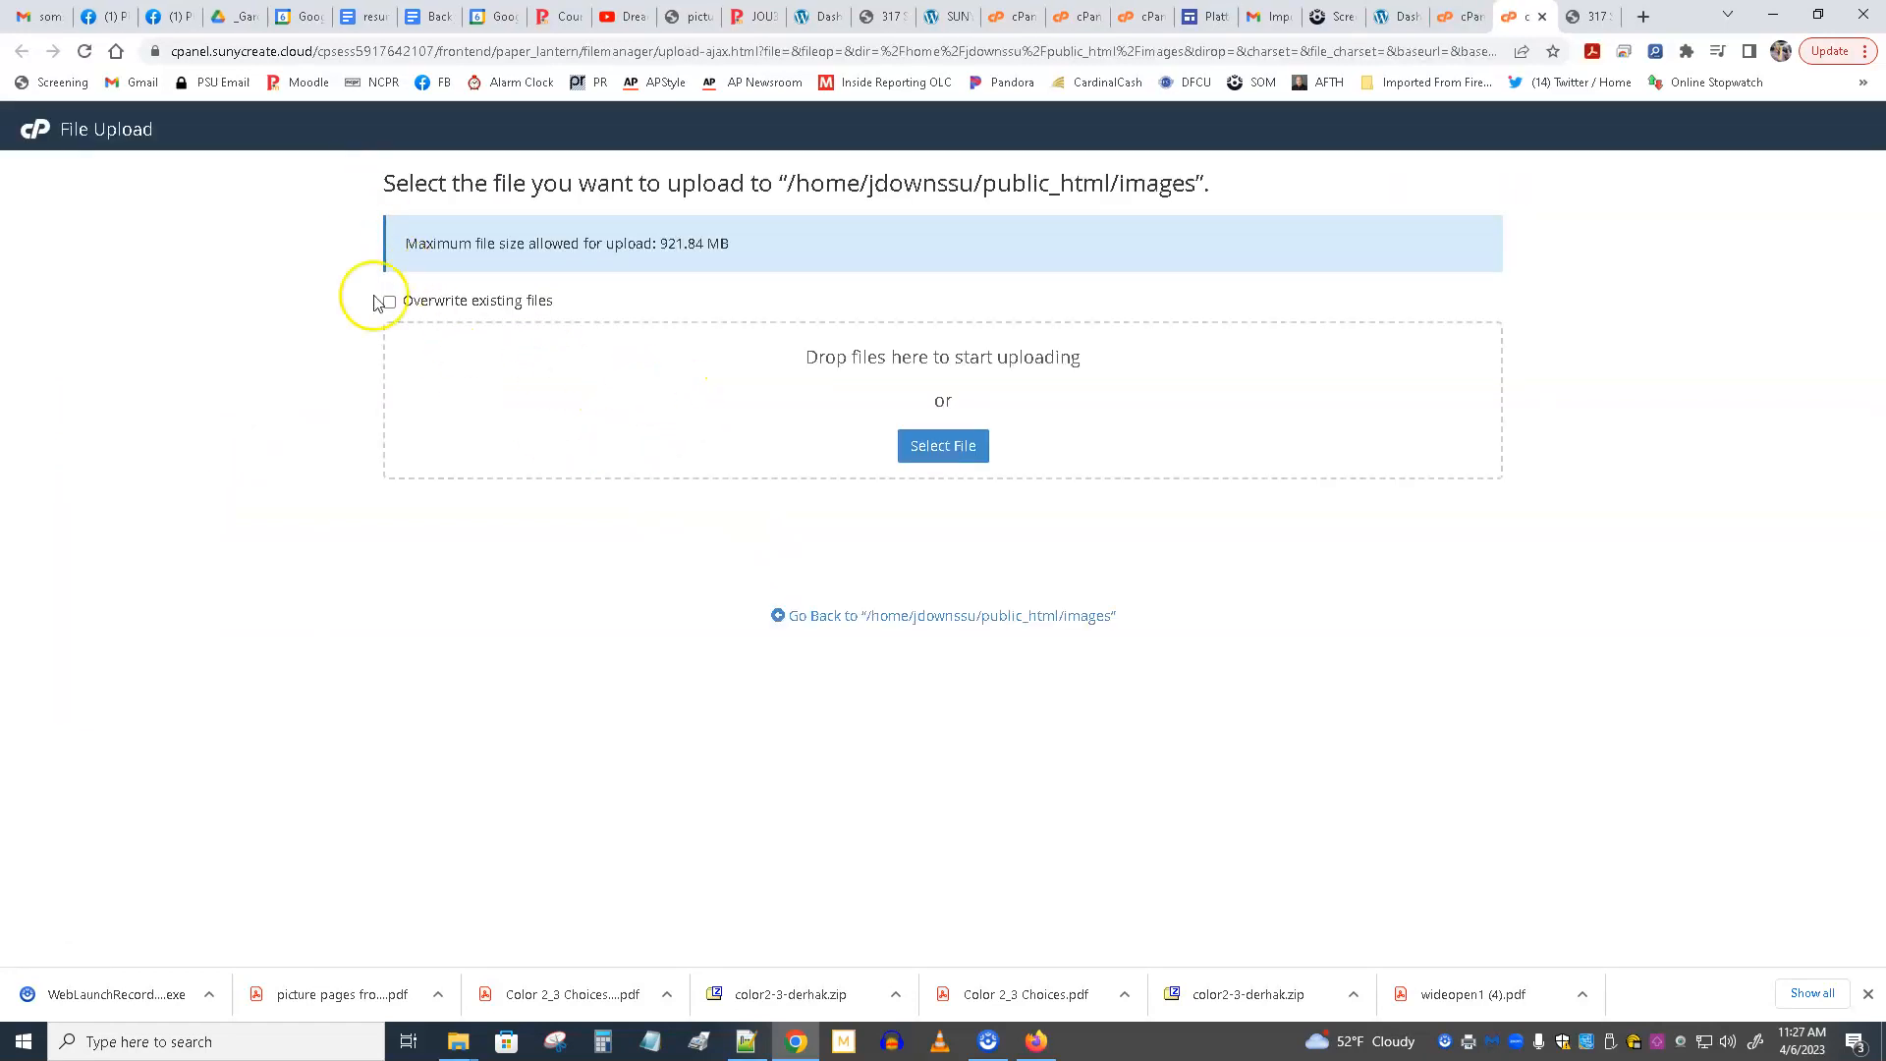
{"action": "left_click", "coordinate": [1542, 17]}
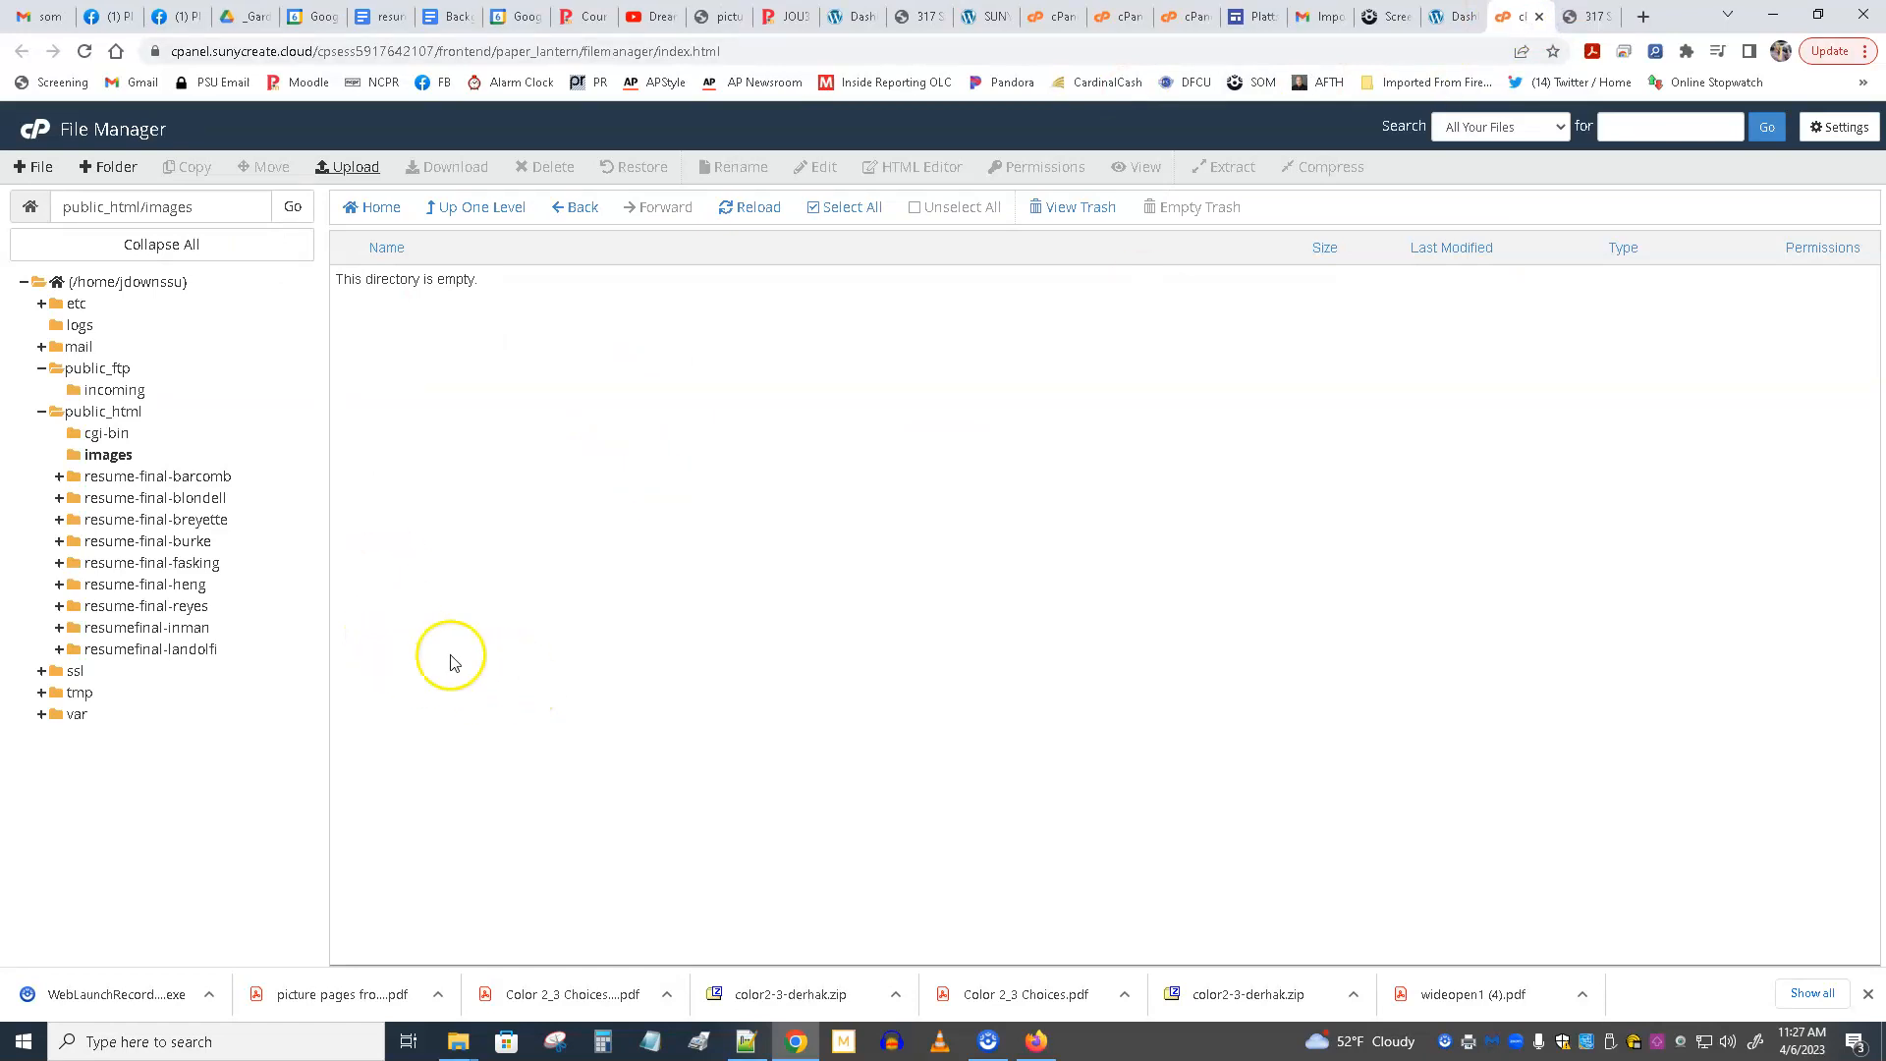
Collapse public_html in the folder tree, go to the home directory and open public_html from its listing.
{"action": "left_click", "coordinate": [44, 412]}
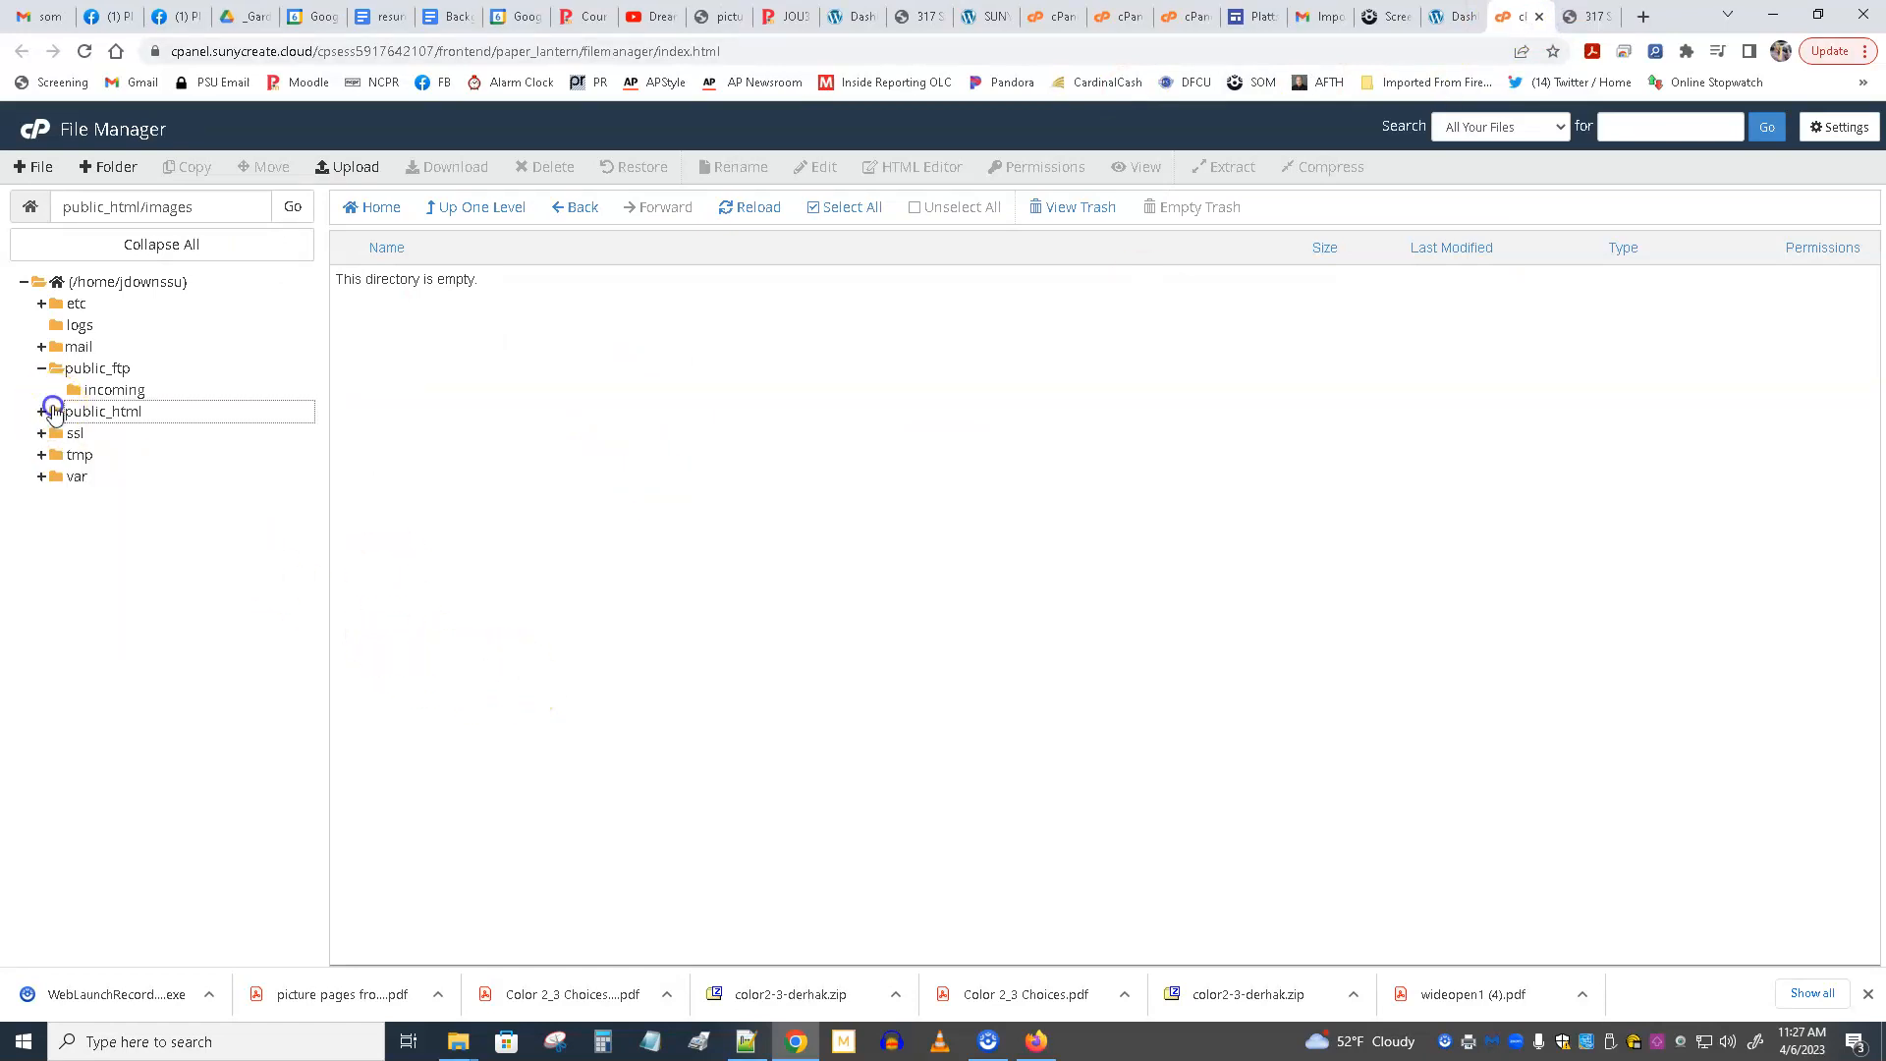
{"action": "left_click", "coordinate": [59, 282]}
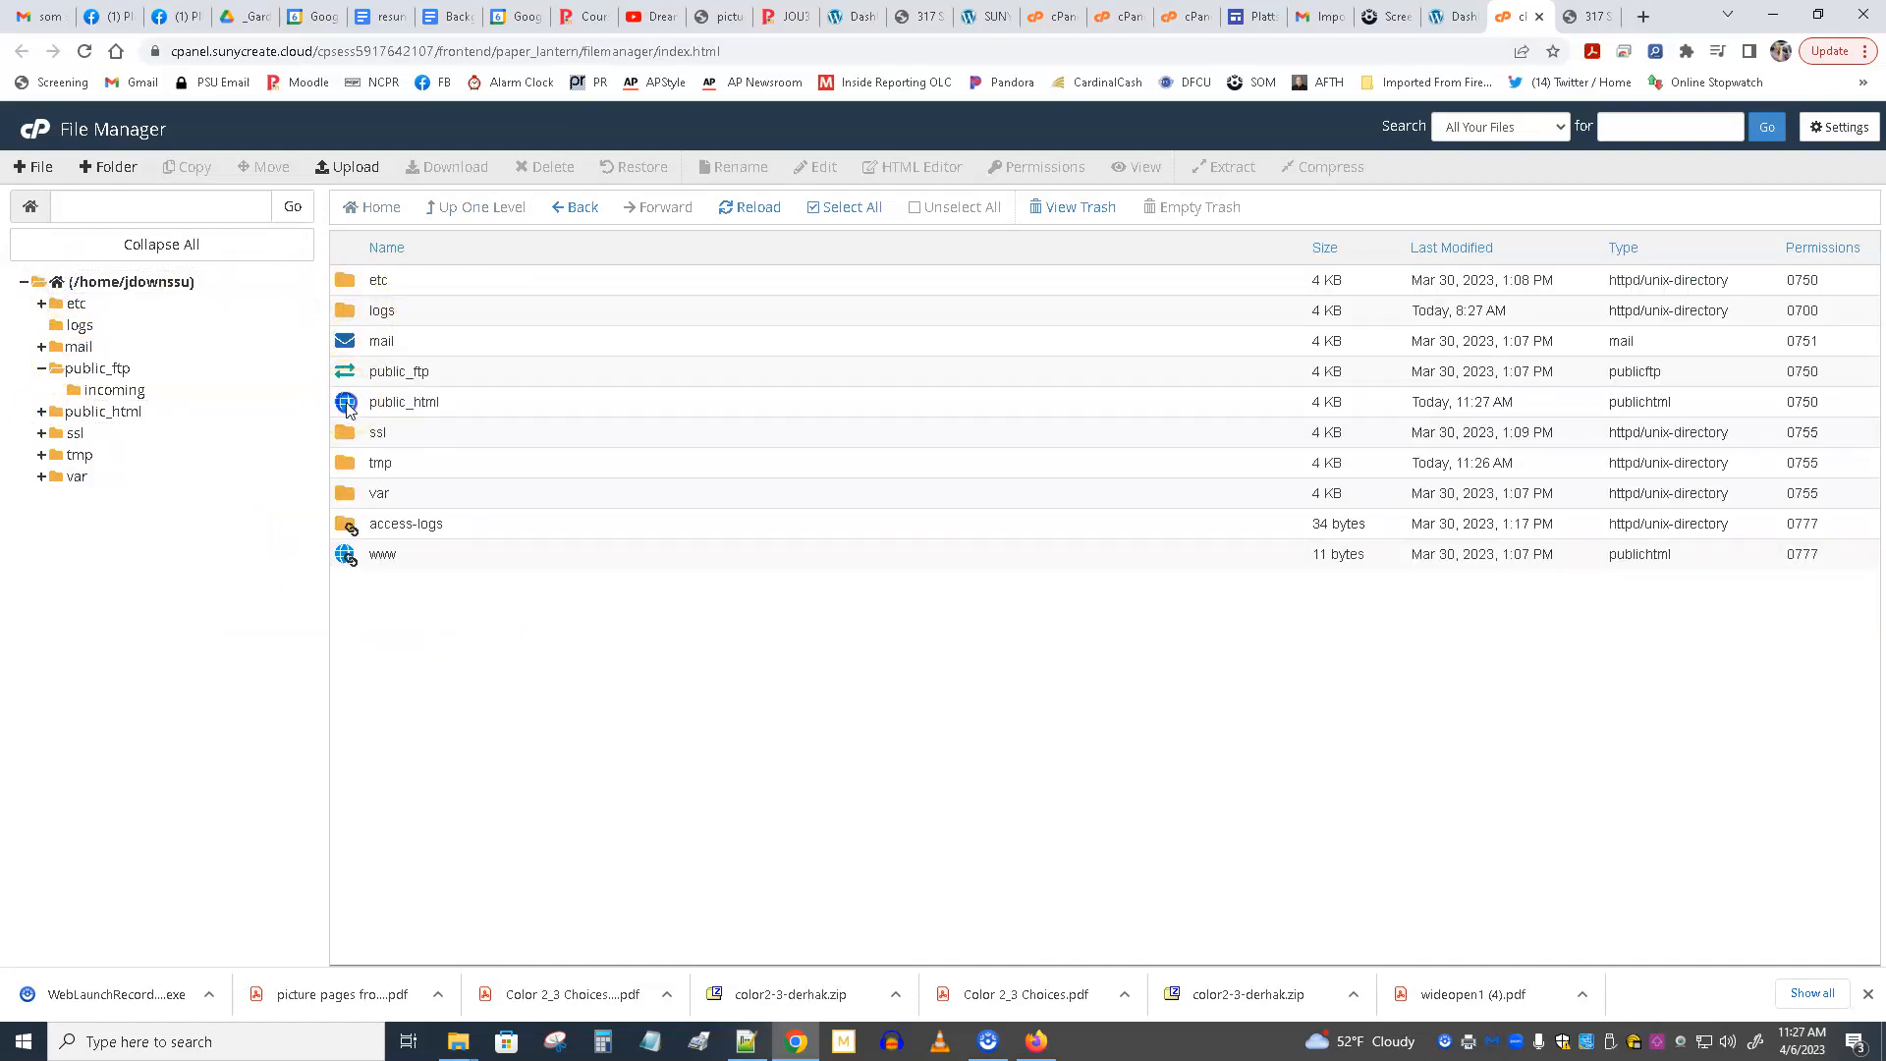
{"action": "left_click", "coordinate": [346, 405]}
{"action": "double_click", "coordinate": [346, 406]}
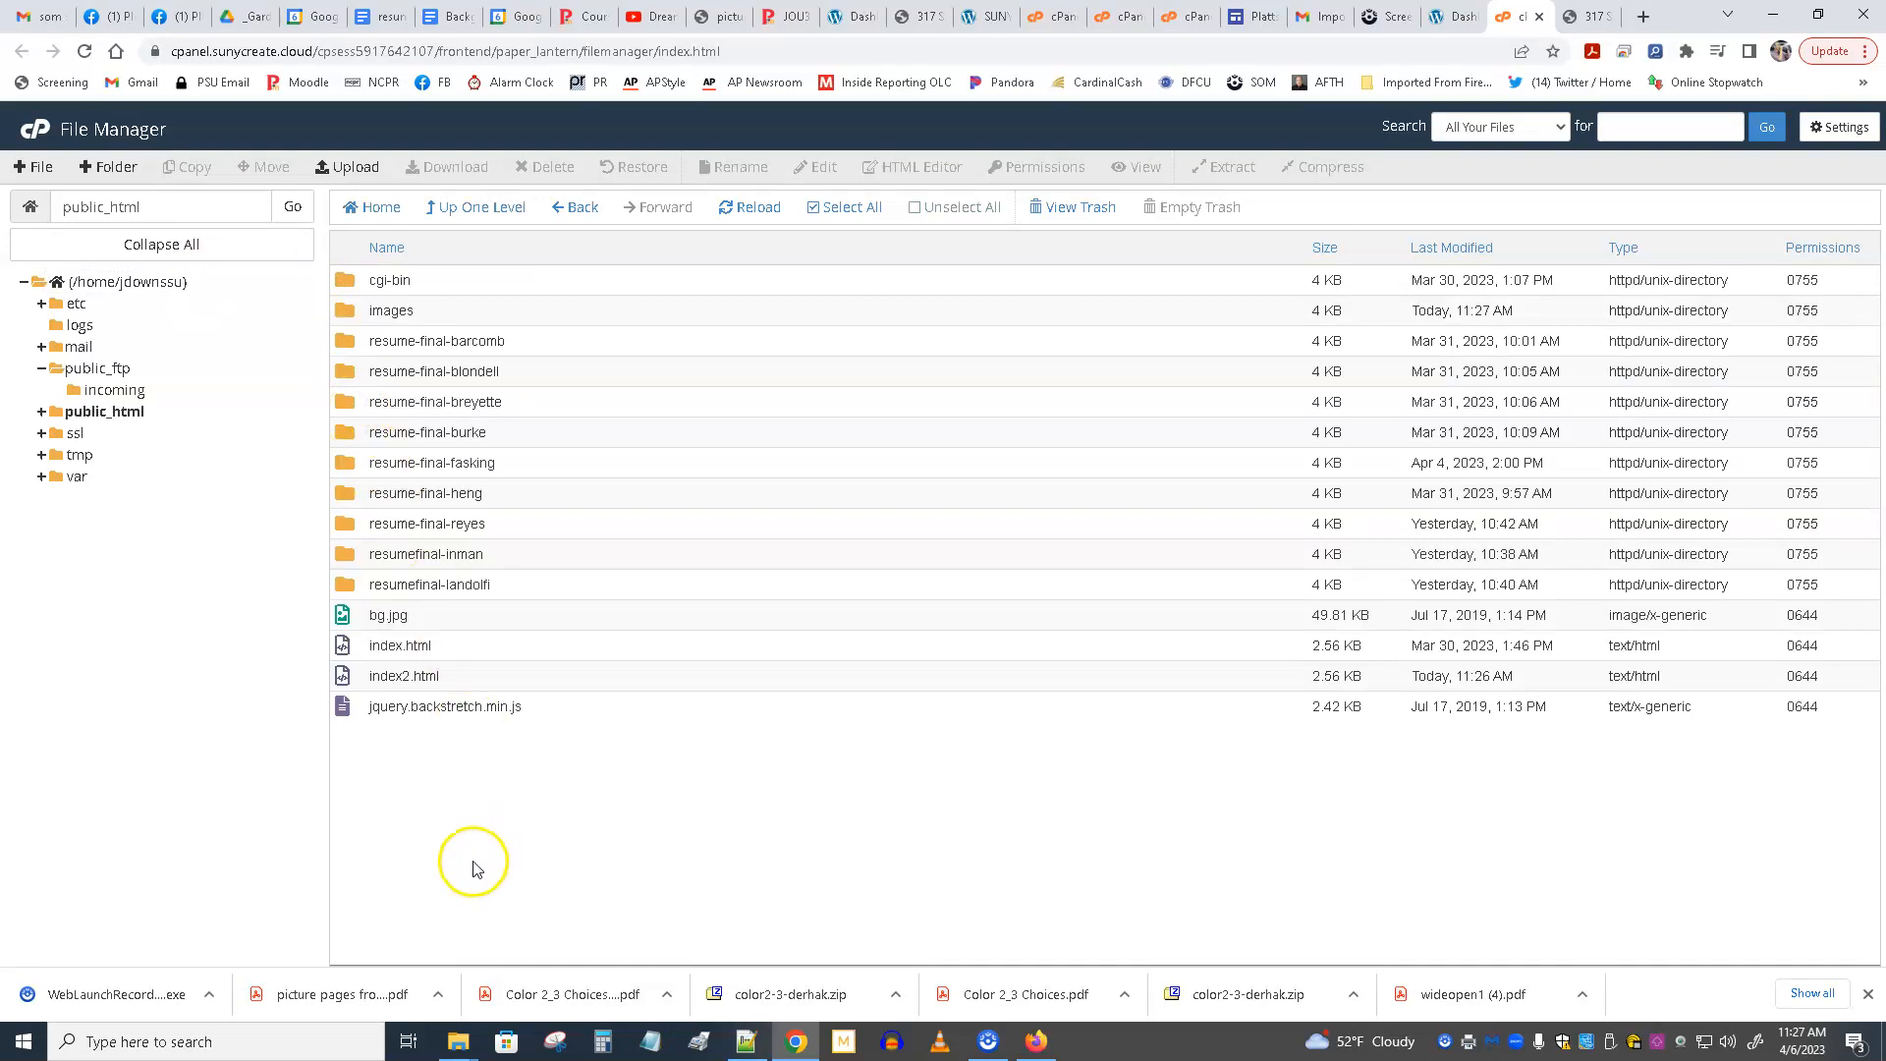
Move index2.html from public_html to the trash without permanently deleting it.
{"action": "left_click", "coordinate": [411, 680]}
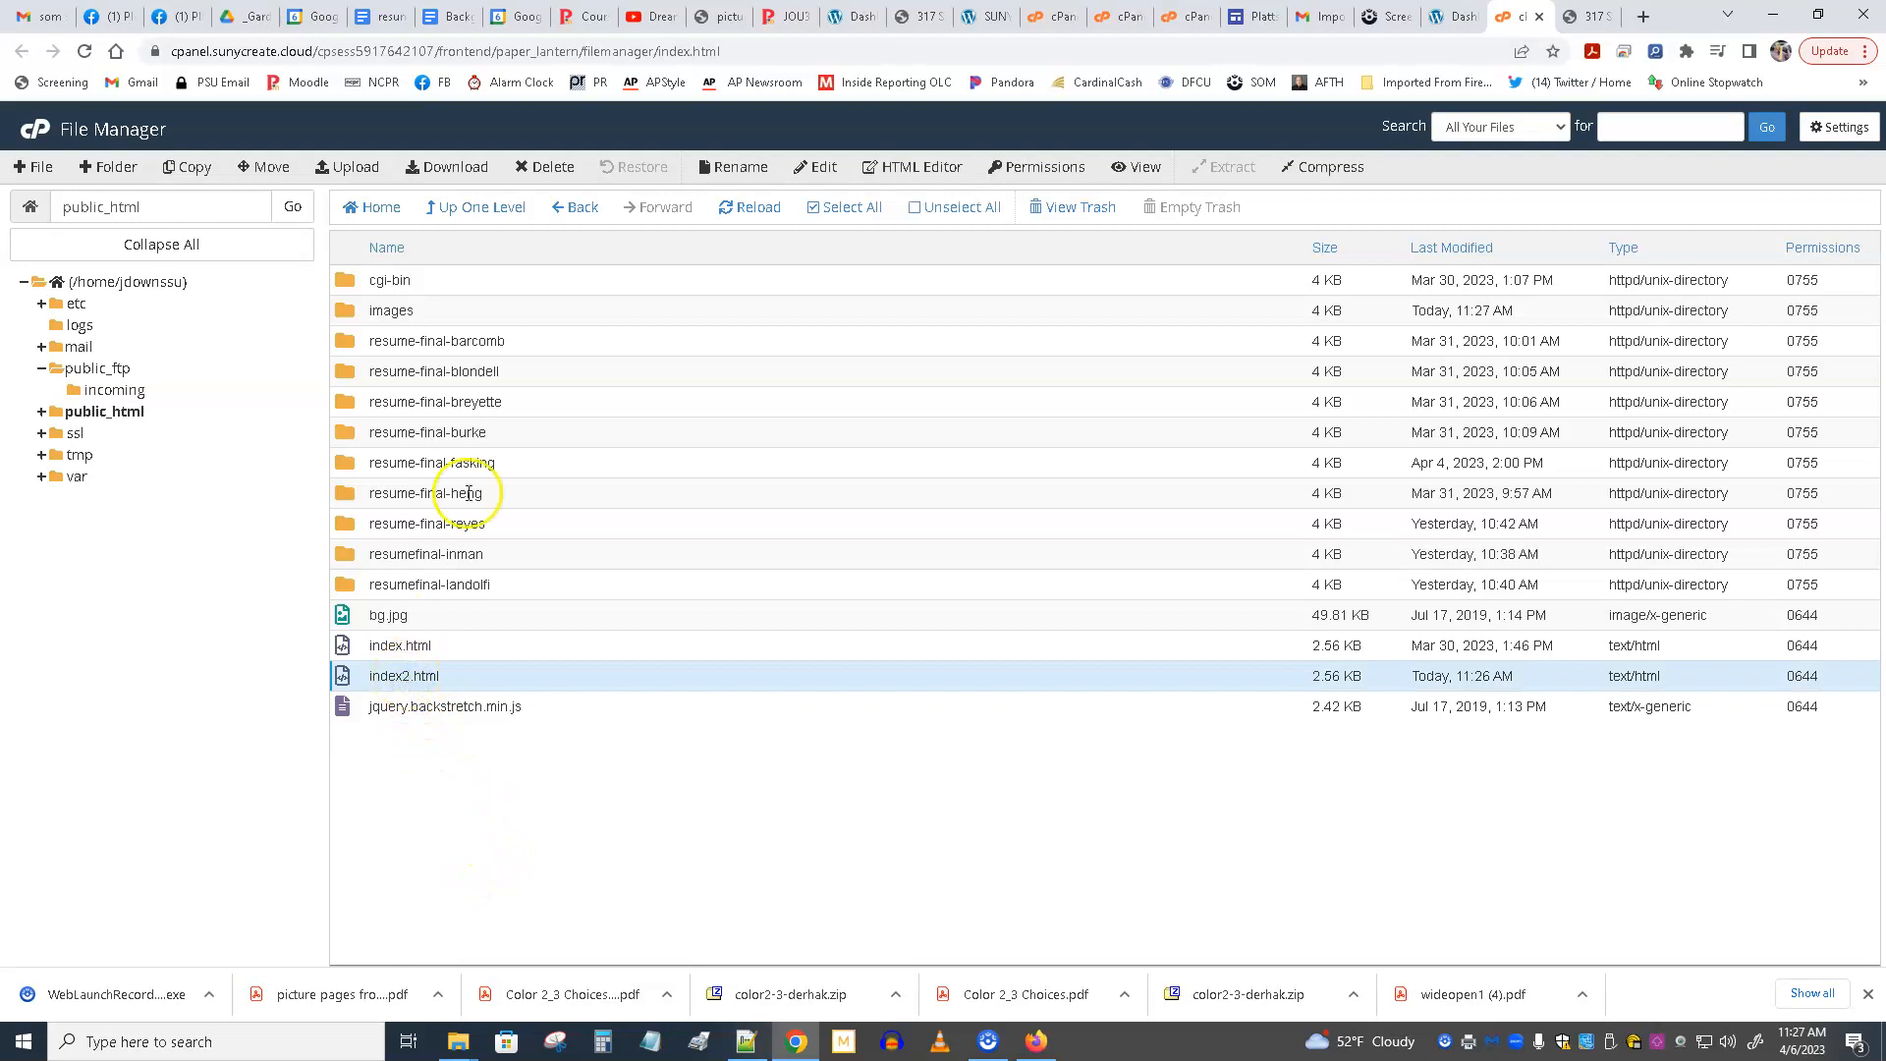
{"action": "left_click", "coordinate": [540, 169]}
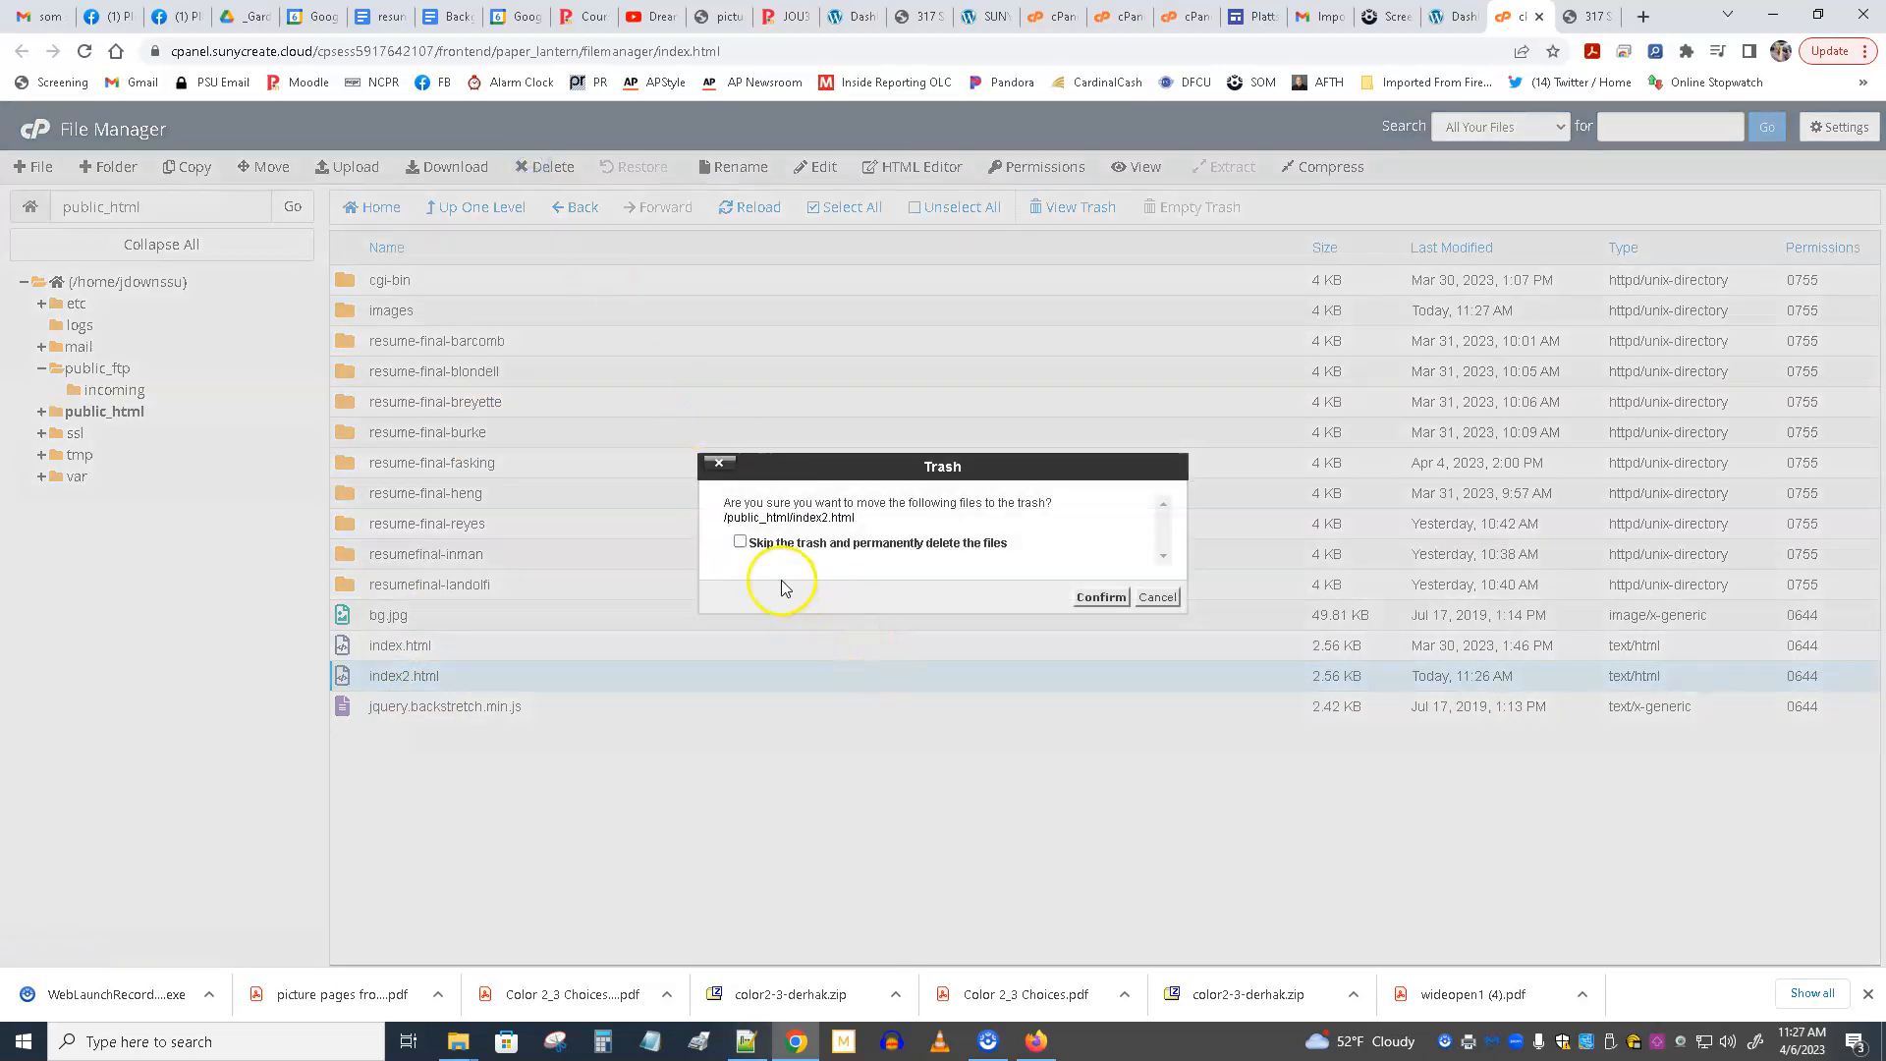
{"action": "left_click", "coordinate": [1102, 600]}
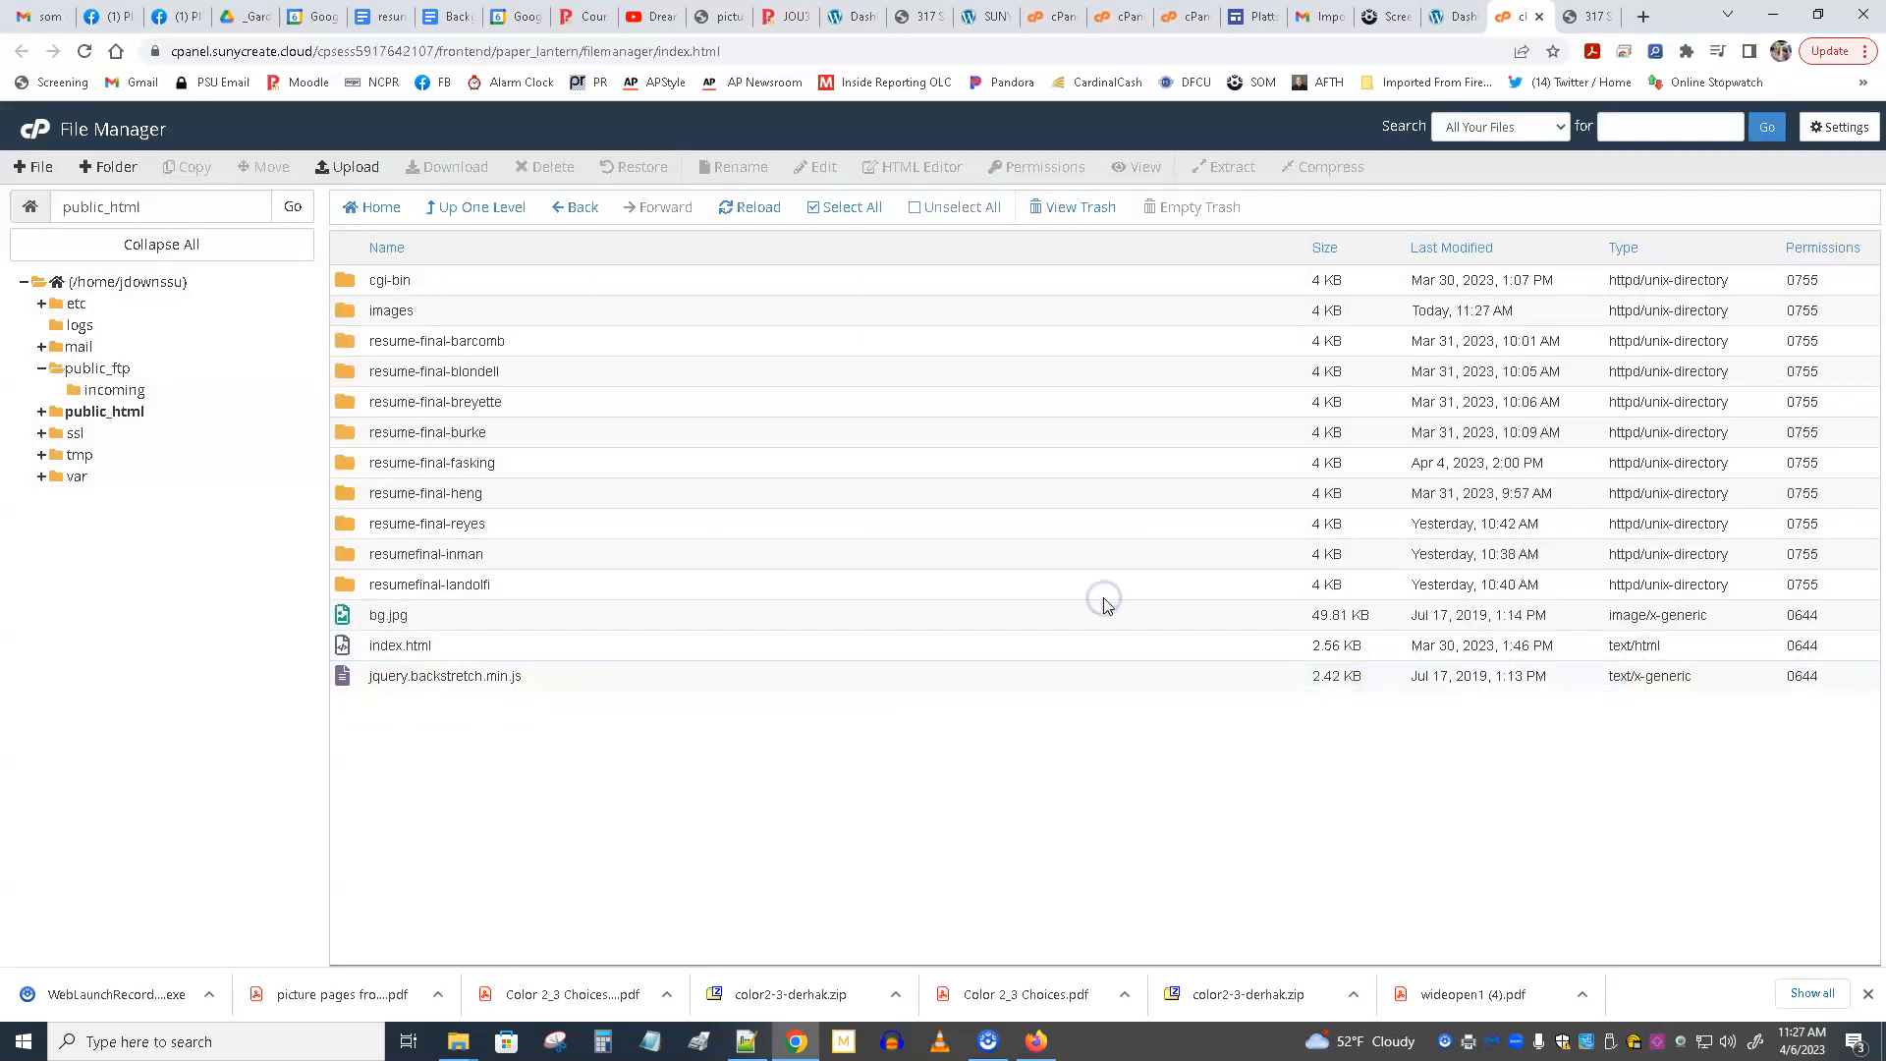
Move the images folder from public_html to the trash without permanently deleting it.
{"action": "left_click", "coordinate": [345, 311]}
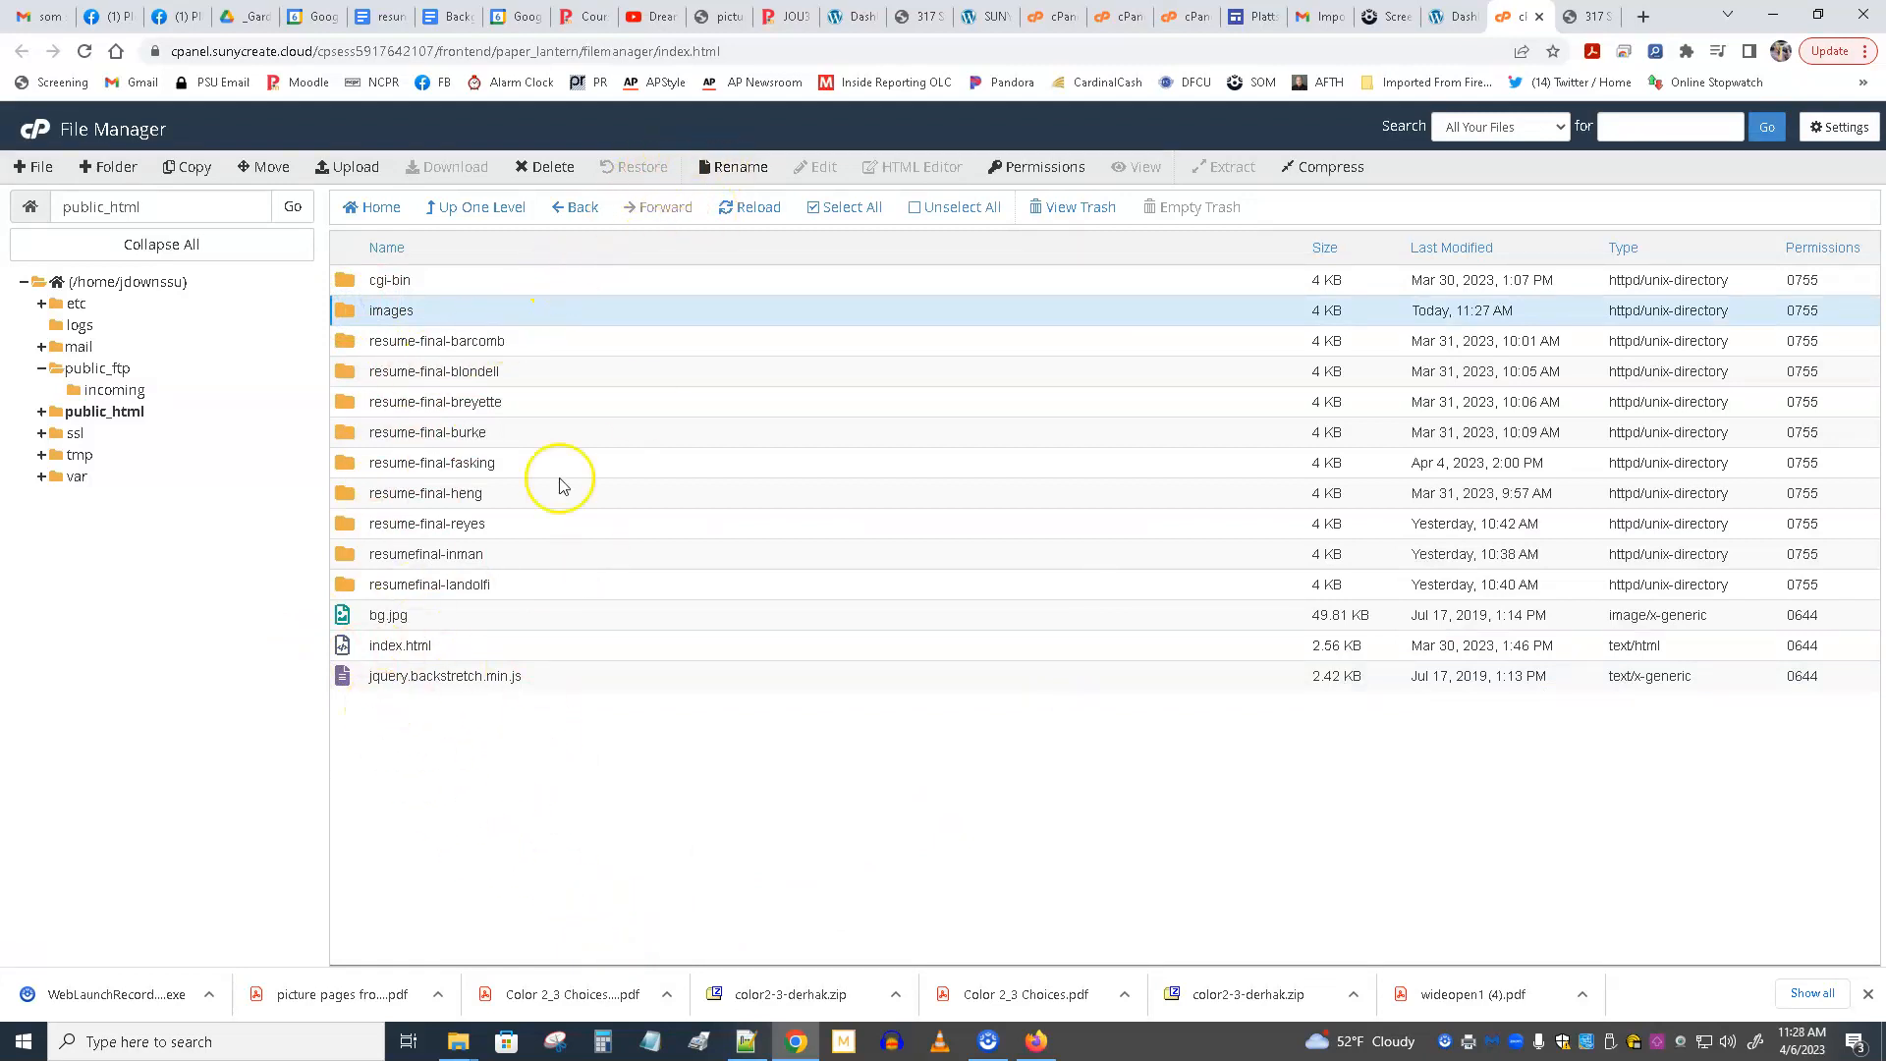
{"action": "left_click", "coordinate": [547, 174]}
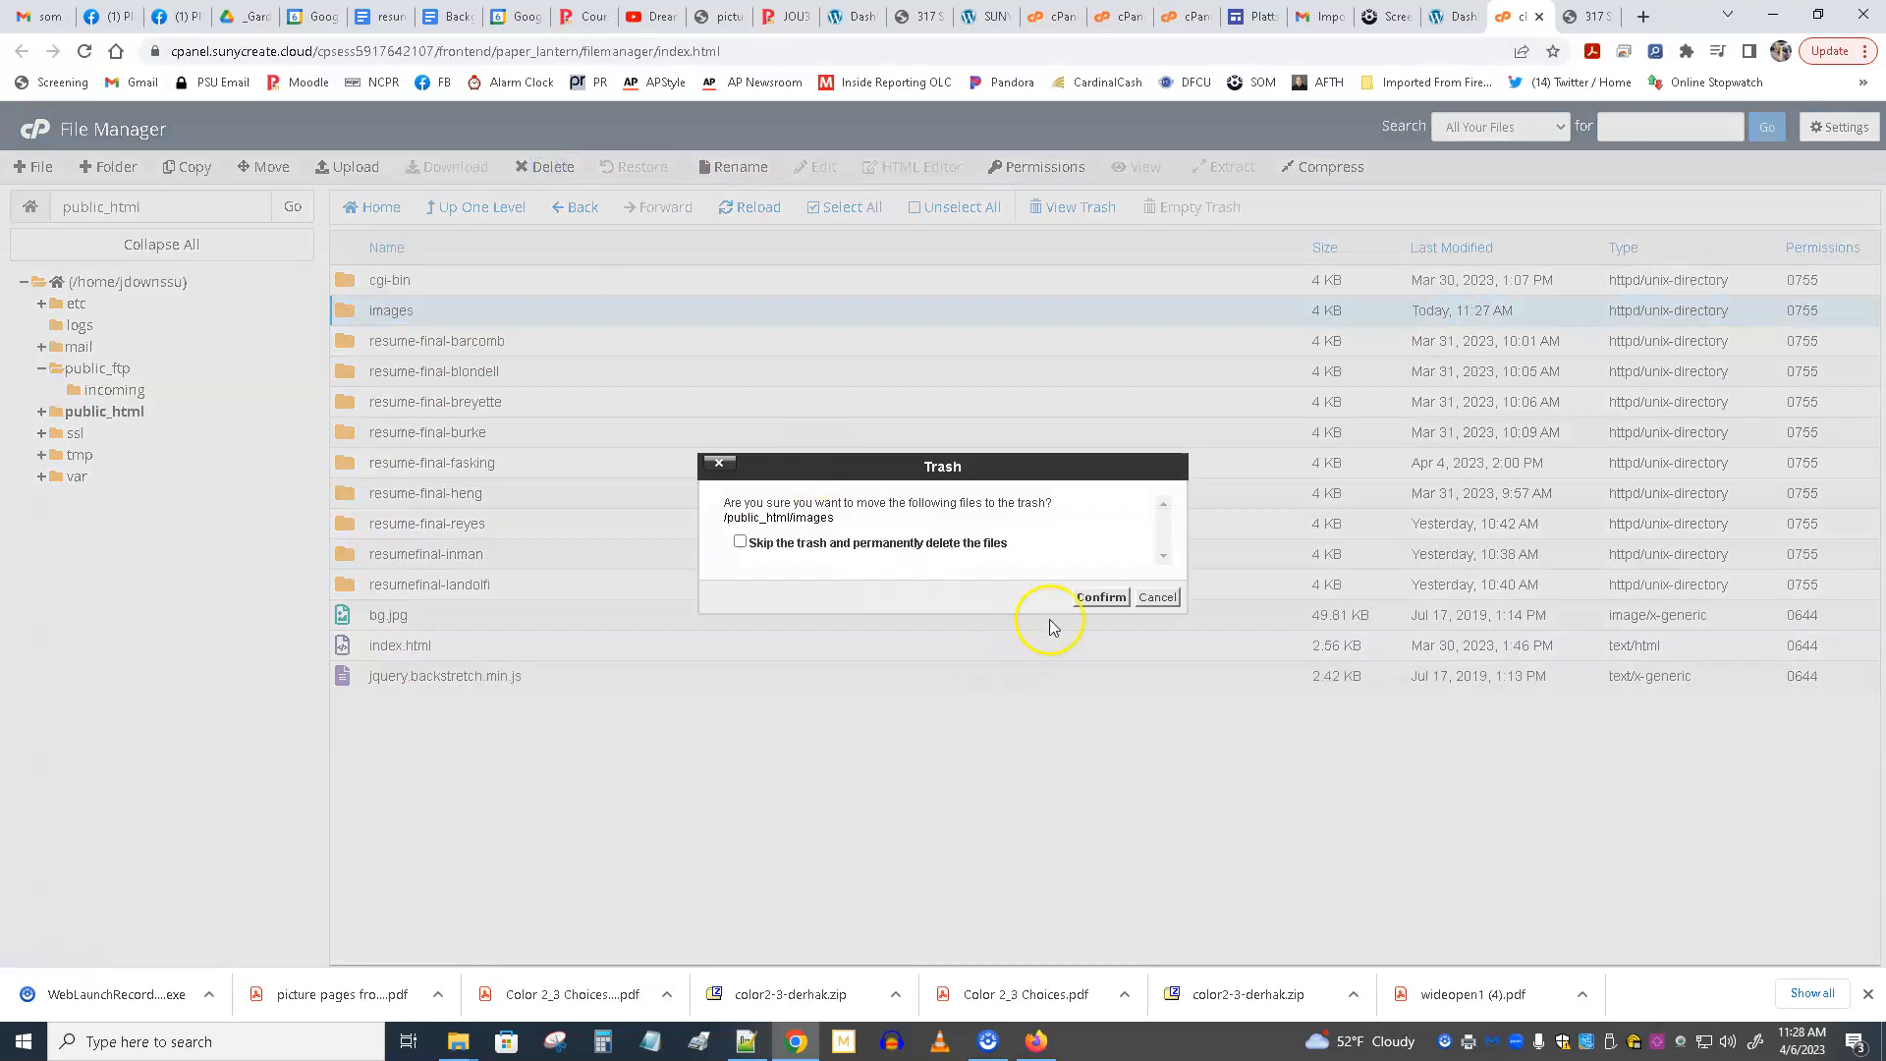
{"action": "left_click", "coordinate": [1098, 596]}
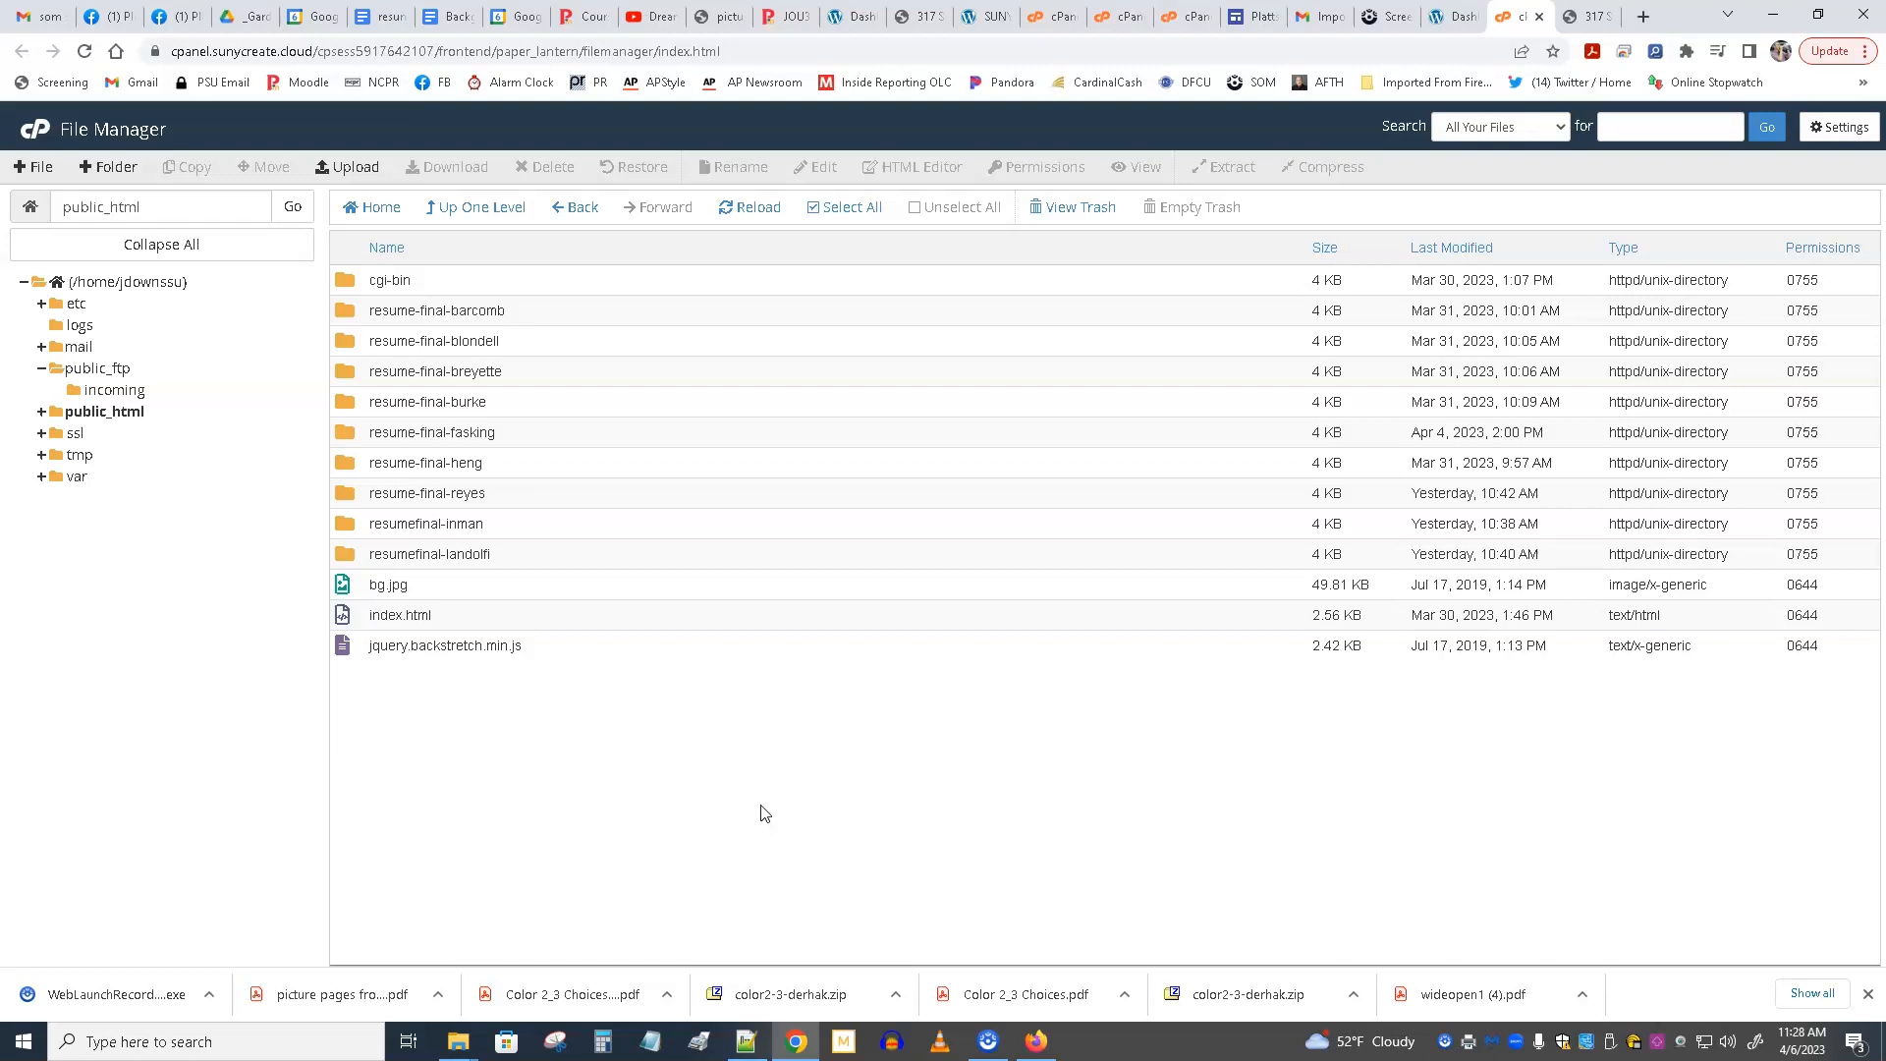
Select index.html in public_html and view the live website's home page in its already open browser tab.
{"action": "left_click", "coordinate": [395, 615]}
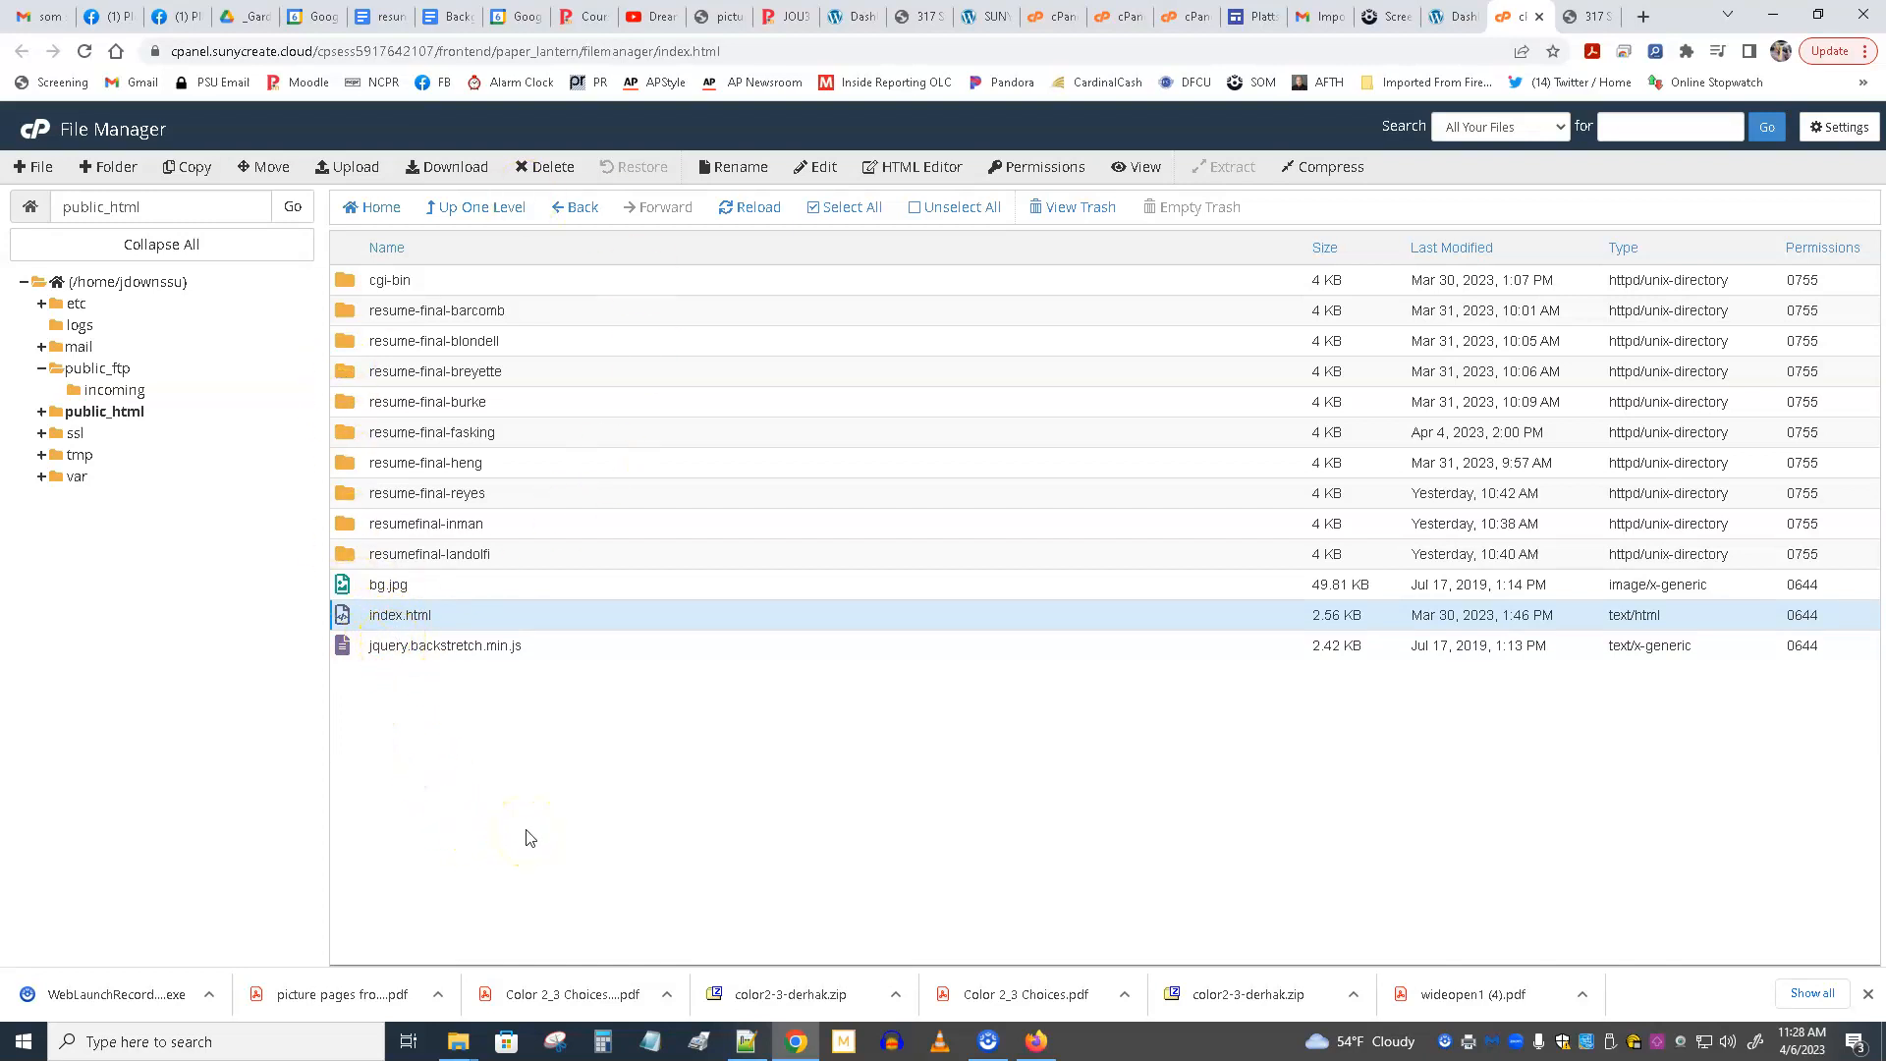
{"action": "left_click", "coordinate": [1592, 18]}
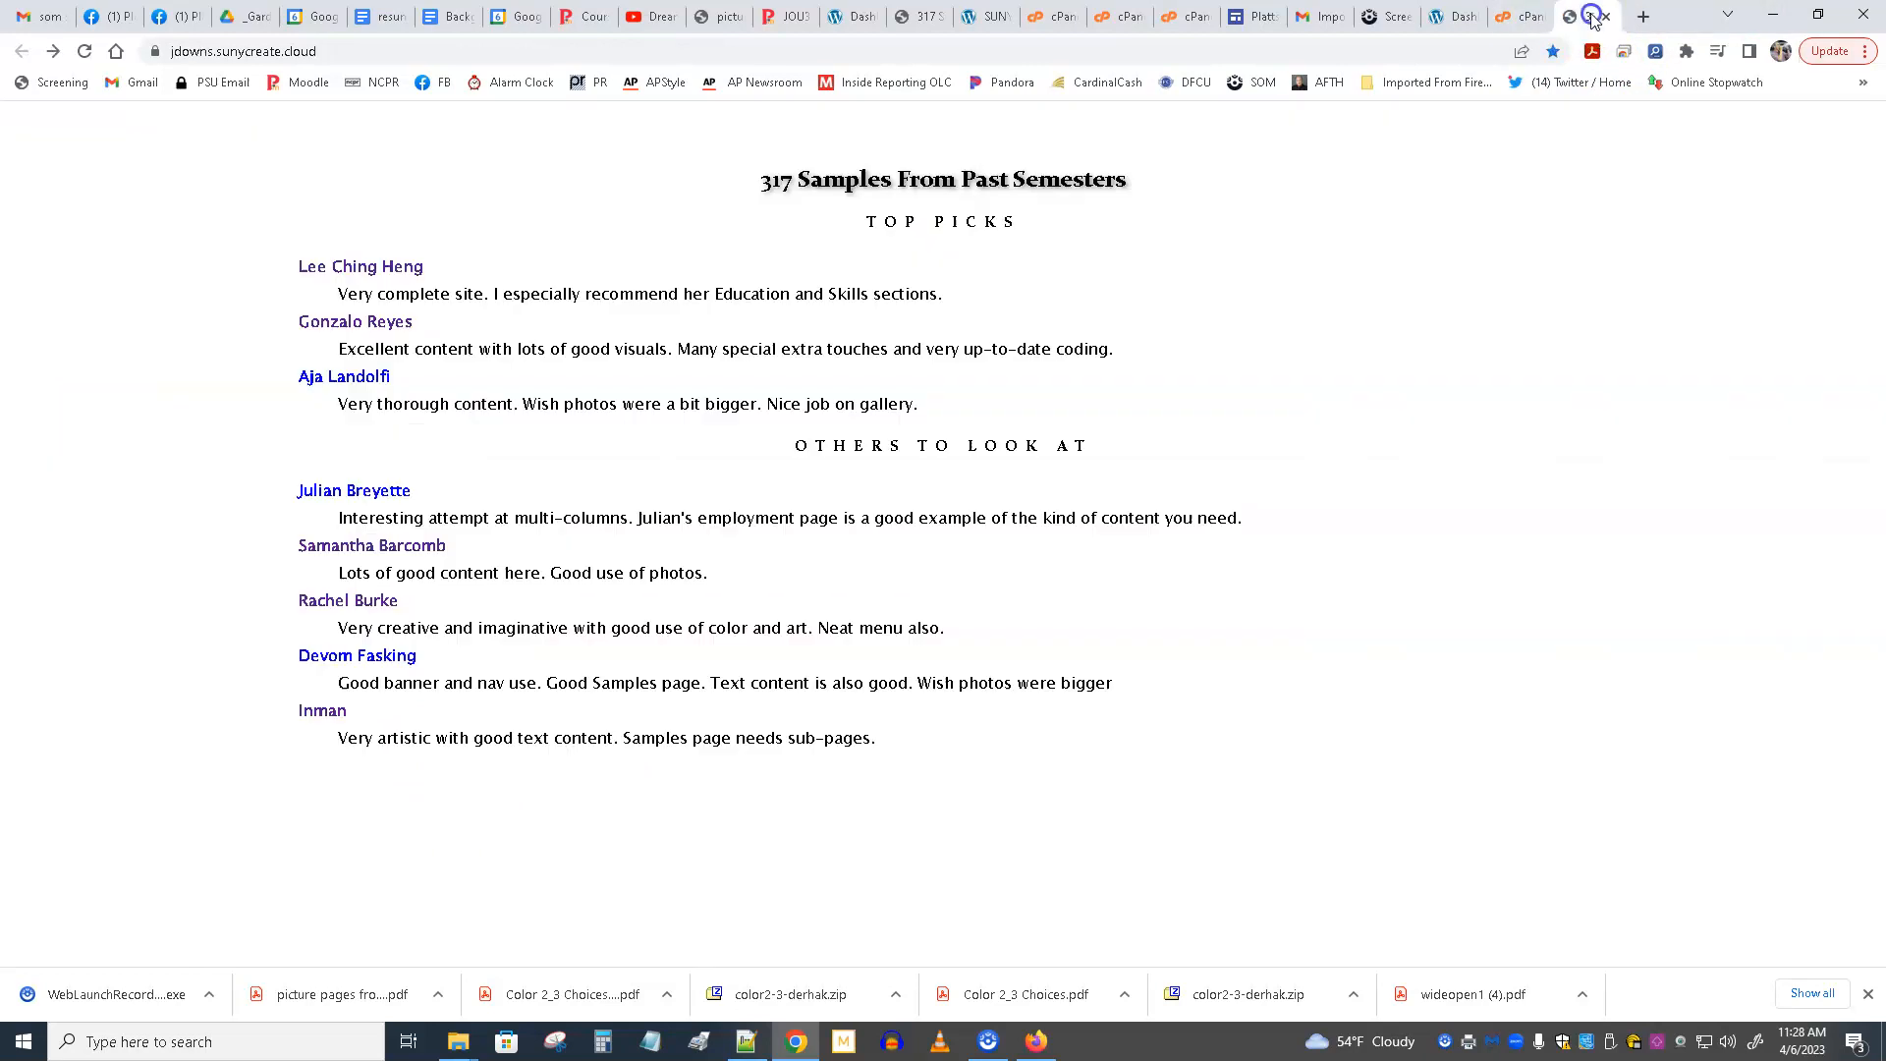